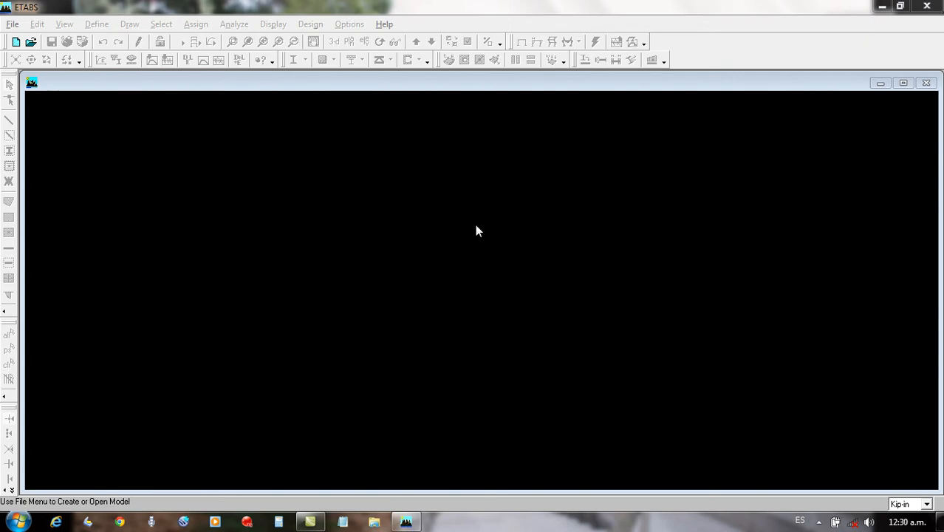
# Set the working units to Kgf-m.
pyautogui.click(928, 505)
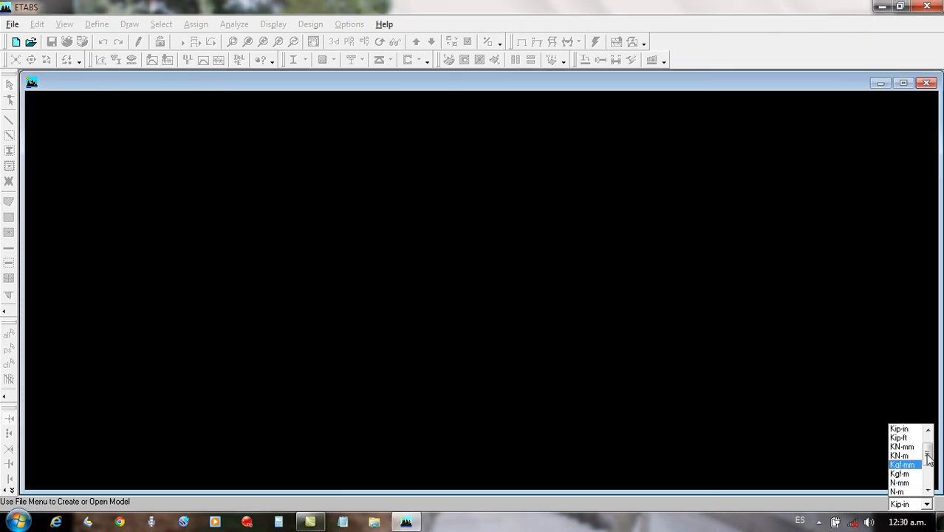
pyautogui.moveTo(929, 460); pyautogui.dragTo(929, 467)
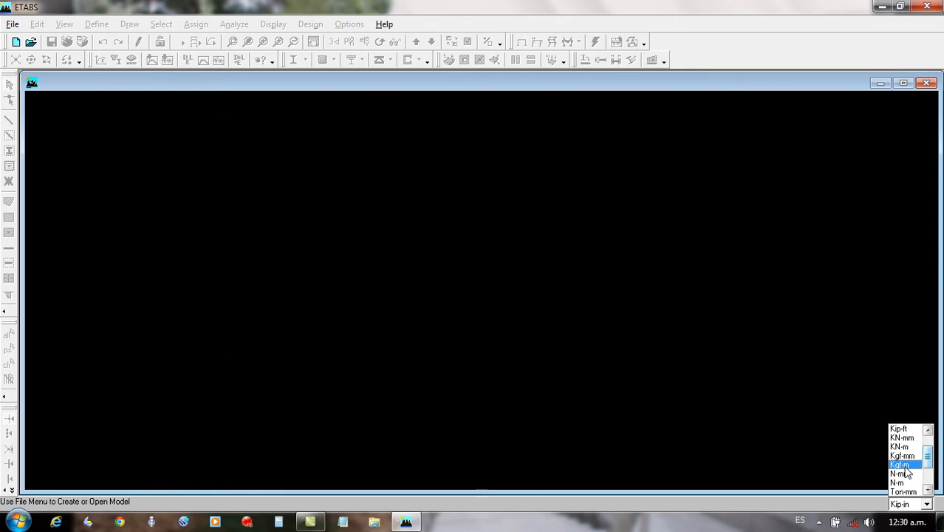
pyautogui.click(902, 465)
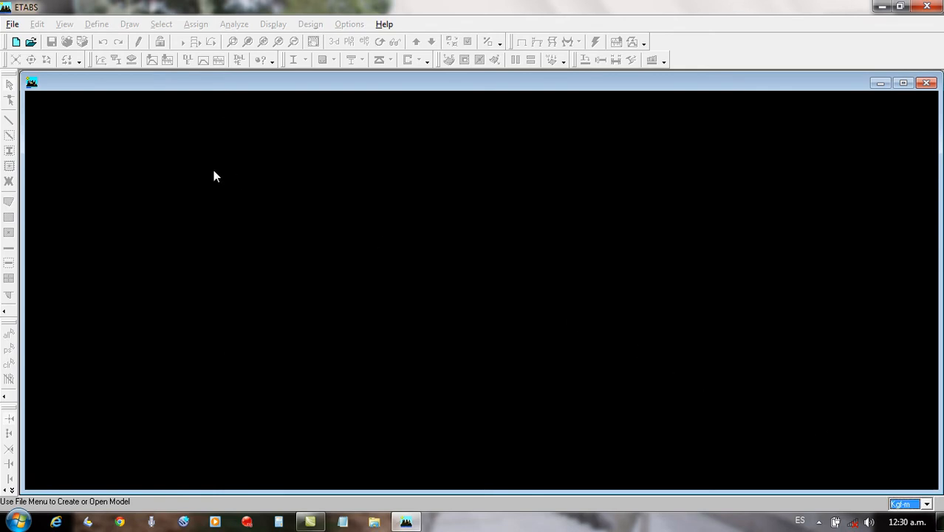
# Start a new model initialized with the definitions and preferences from Default.edb.
pyautogui.click(11, 25)
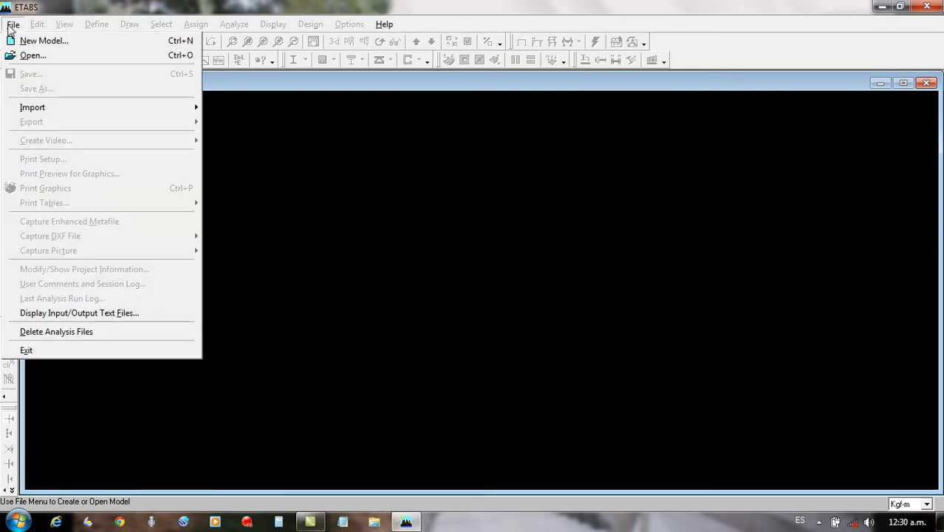
pyautogui.click(48, 42)
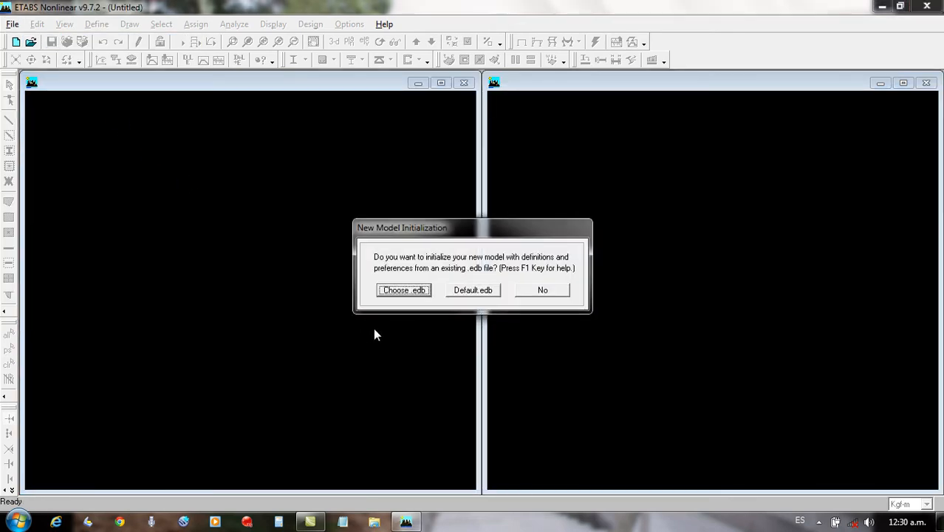
pyautogui.click(470, 291)
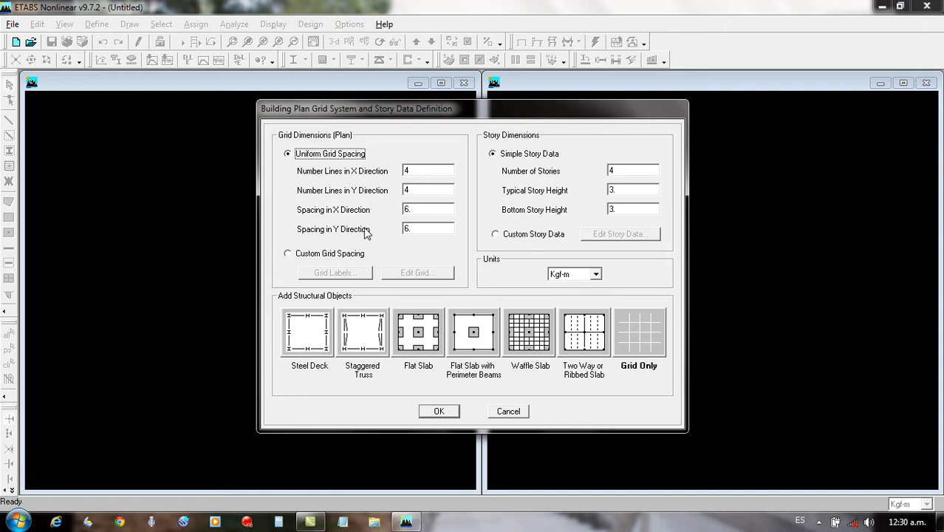
# Switch the plan to custom grid spacing and set the X grid ordinates to 4.5 for B, 9 for C and 13.5 for D.
pyautogui.click(301, 256)
pyautogui.click(420, 274)
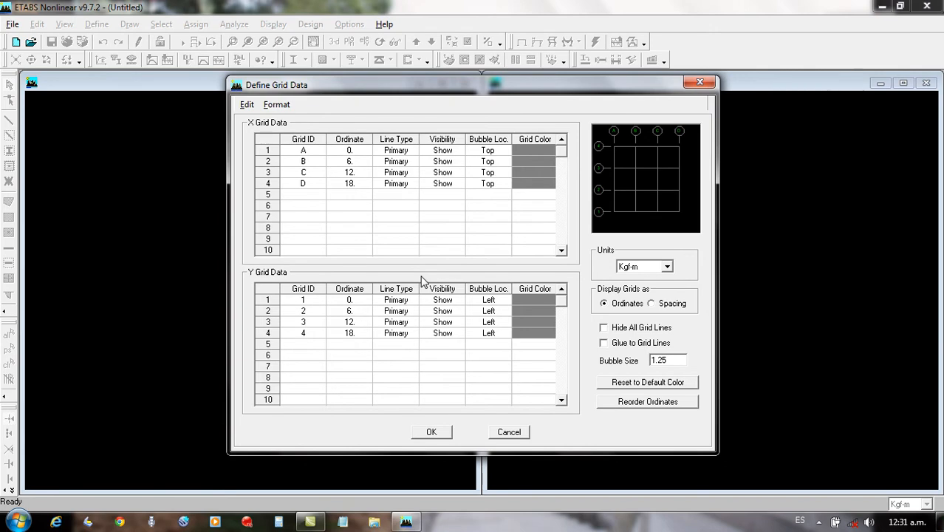
pyautogui.click(356, 164)
pyautogui.write('4.5')
pyautogui.click(357, 174)
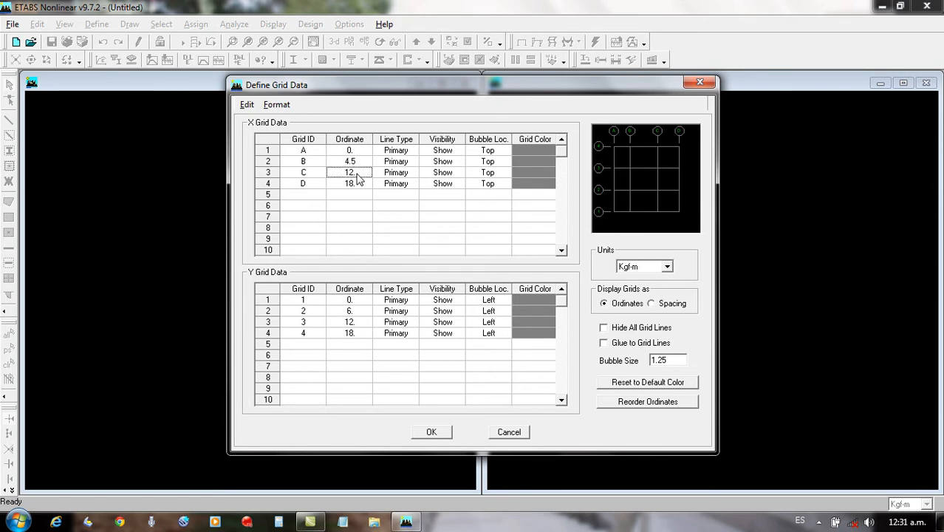
pyautogui.write('9')
pyautogui.click(357, 184)
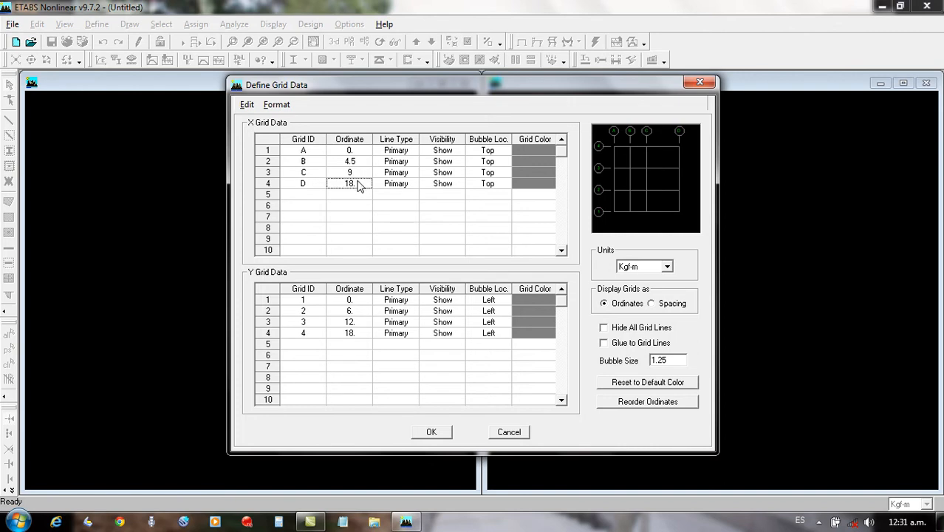
pyautogui.write('13.5')
pyautogui.press('BackSpace')
pyautogui.press('BackSpace')
pyautogui.write('5')
pyautogui.click(443, 433)
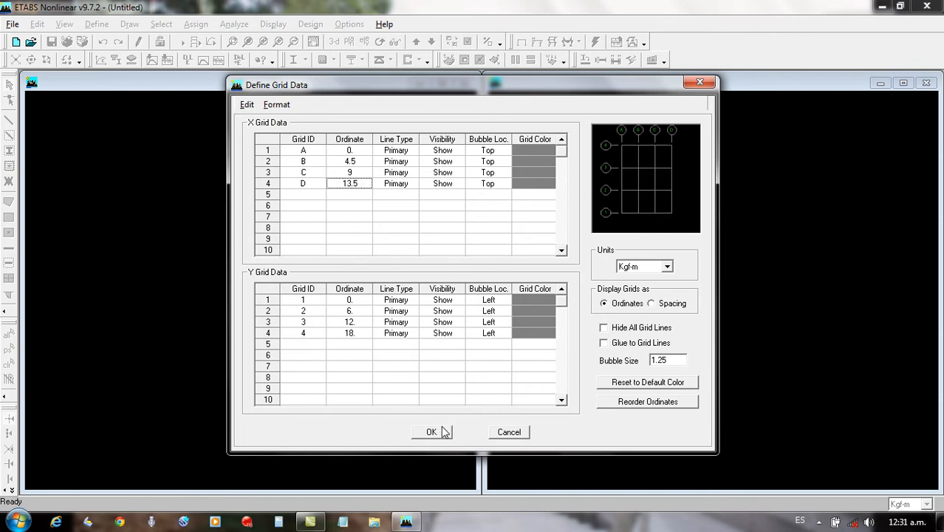
pyautogui.click(432, 431)
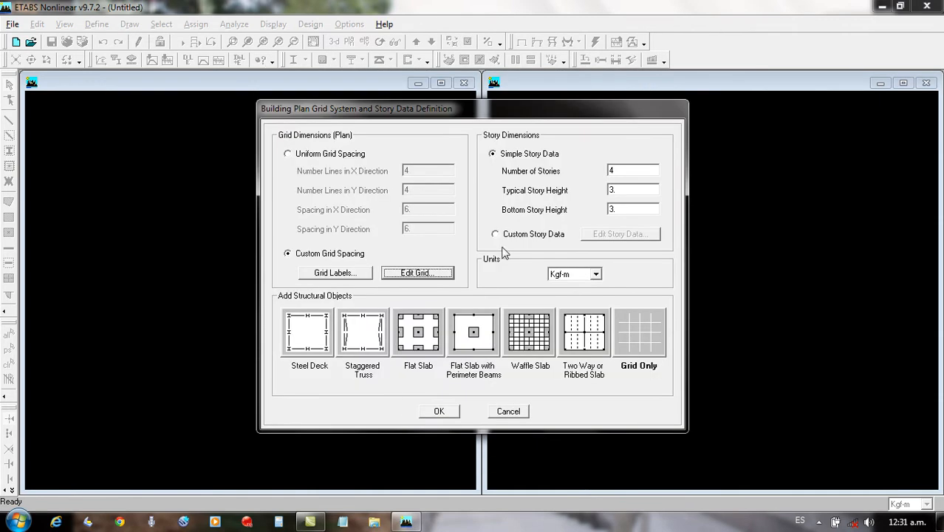
# Accept the grid and story definition to generate the grid-only building model.
pyautogui.click(440, 410)
pyautogui.scroll(-1, 222, 225)
pyautogui.scroll(-1, 329, 282)
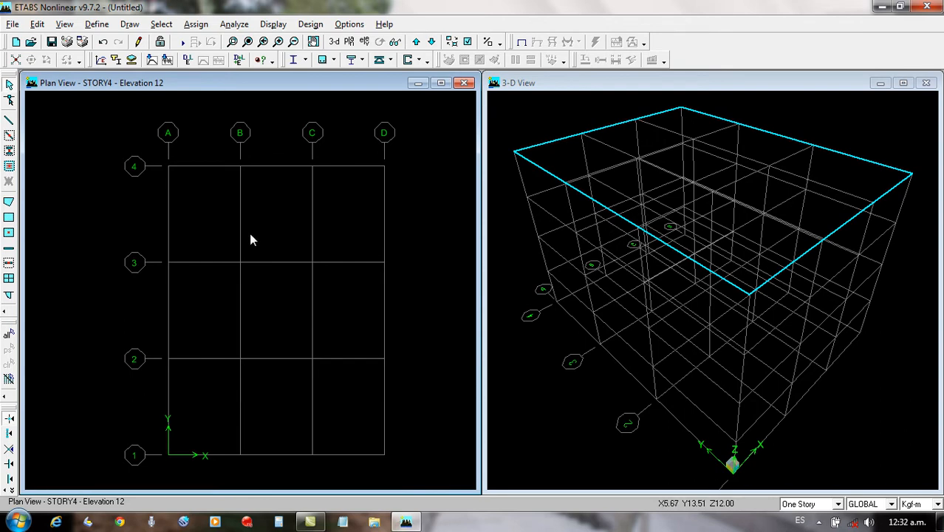
# Modify the CONC material: rename it CONC210 and set mass per unit volume to 0 and weight per unit volume to 2400.
pyautogui.click(95, 25)
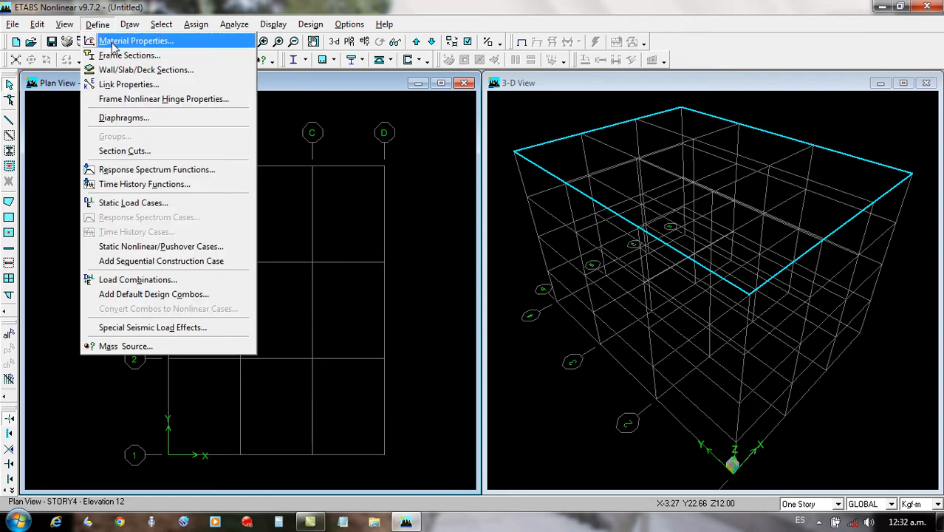
pyautogui.click(115, 43)
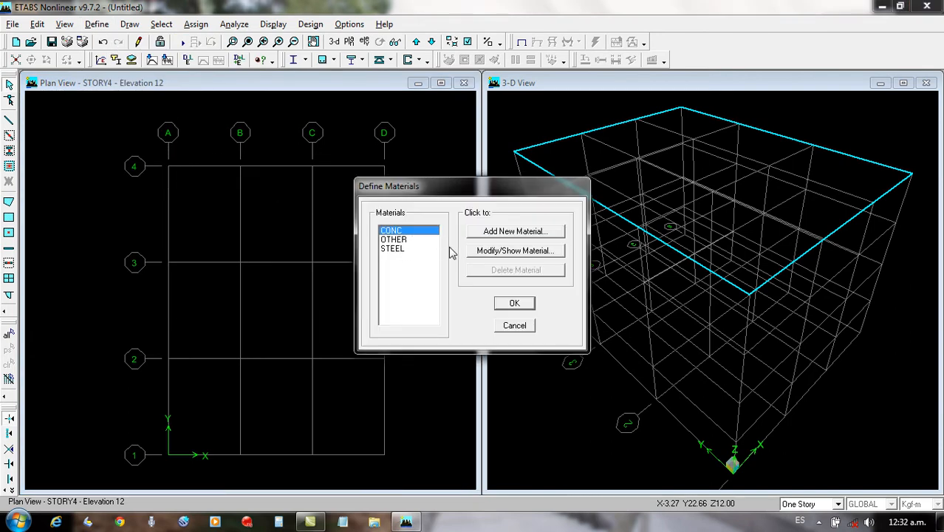
pyautogui.click(489, 251)
pyautogui.click(428, 186)
pyautogui.write('210')
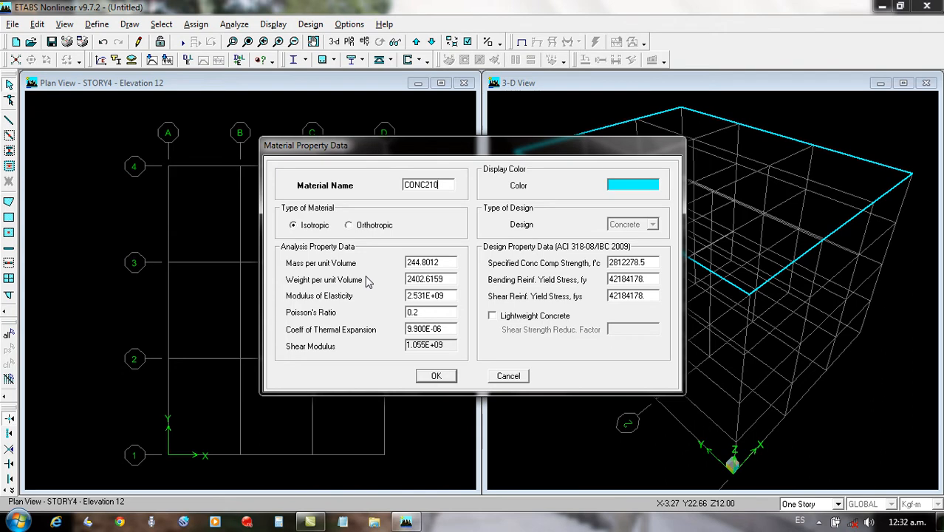
pyautogui.doubleClick(451, 263)
pyautogui.write('0')
pyautogui.doubleClick(449, 281)
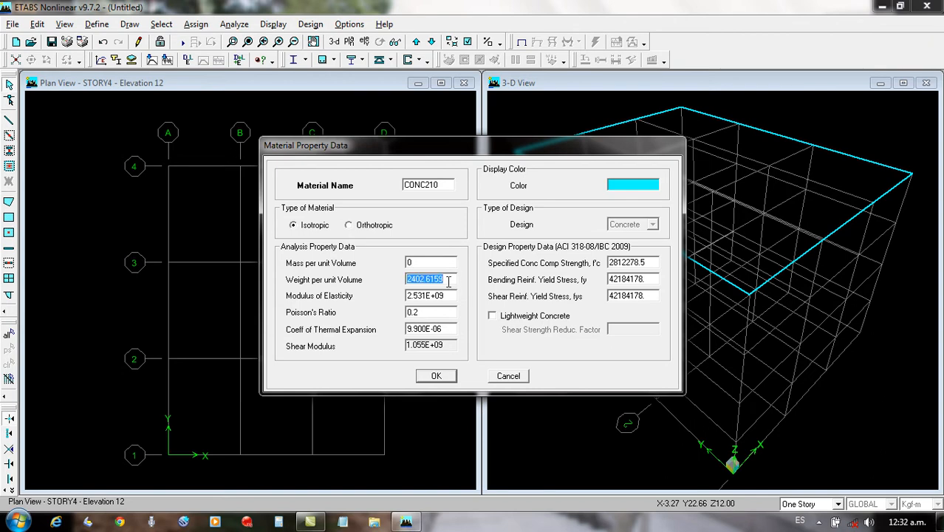
pyautogui.write('2400')
# Set CONC210's modulus of elasticity to 2.170E+09 and its Poisson's ratio to 0.15.
pyautogui.moveTo(406, 295)
pyautogui.mouseDown()
pyautogui.moveTo(425, 295)
pyautogui.moveTo(412, 296)
pyautogui.mouseUp()
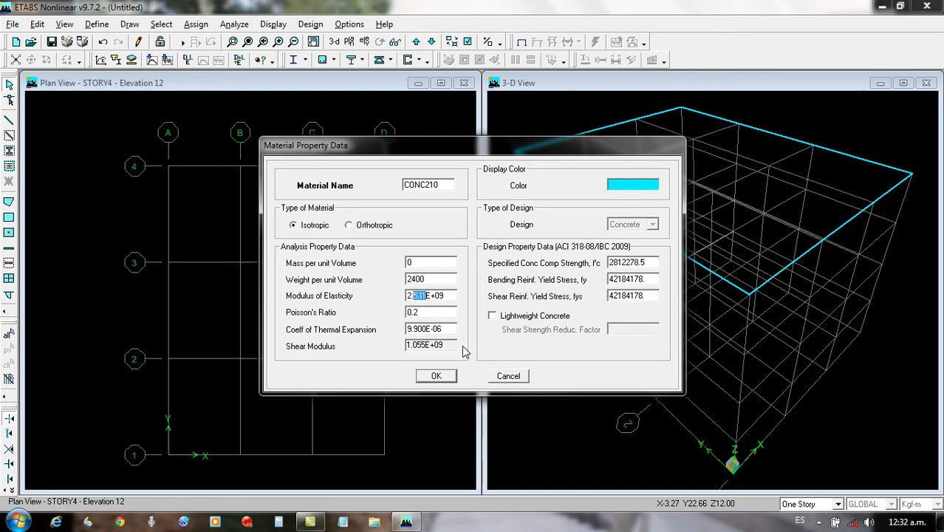
pyautogui.write('170')
pyautogui.doubleClick(436, 313)
pyautogui.write('0.15')
# Set CONC210's concrete strength f'c to 2100000 and both reinforcement yield stresses, fy and fys, to 42000000, and accept the material.
pyautogui.doubleClick(647, 263)
pyautogui.write('21')
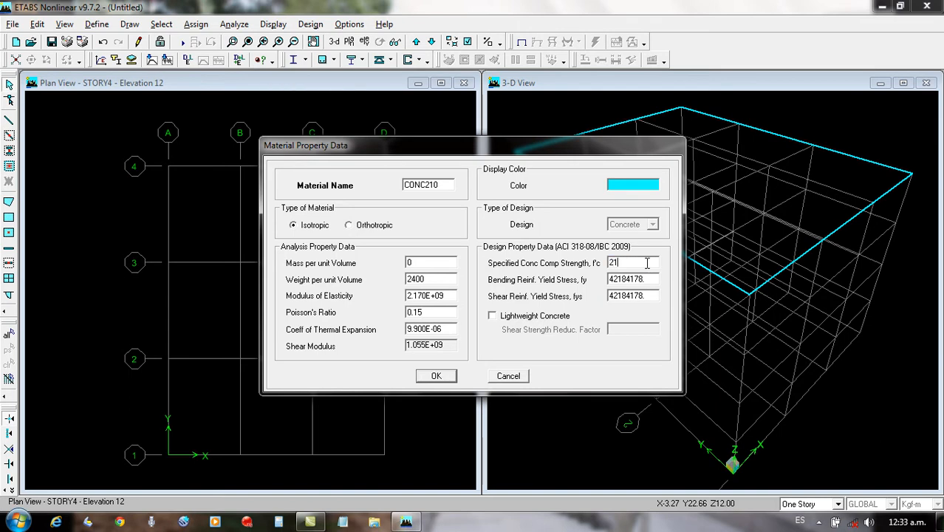
pyautogui.write('00000')
pyautogui.doubleClick(651, 279)
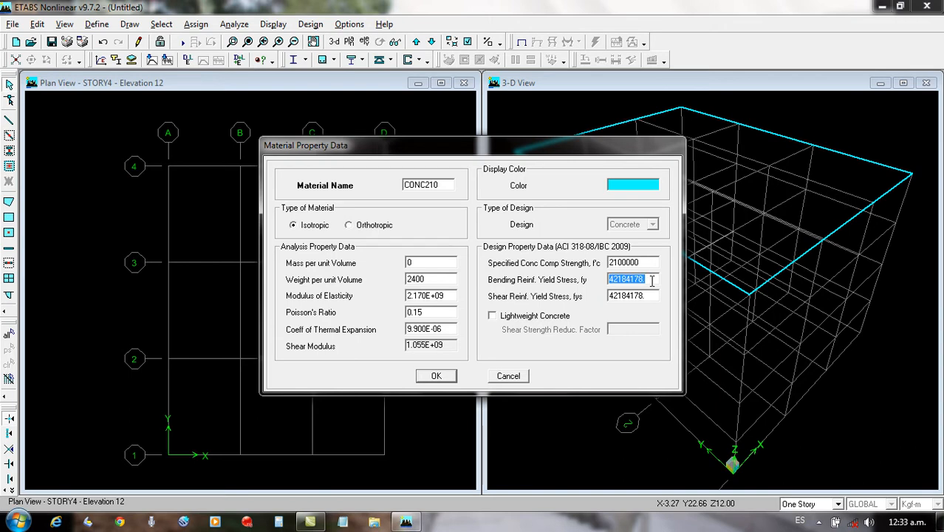
pyautogui.write('42000000')
pyautogui.click(652, 295)
pyautogui.write('42000')
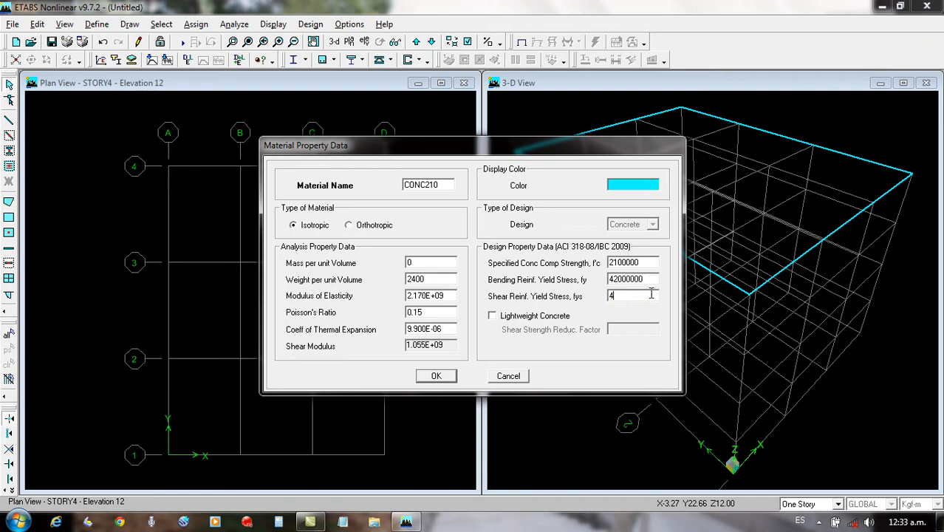
pyautogui.write('000')
pyautogui.click(438, 376)
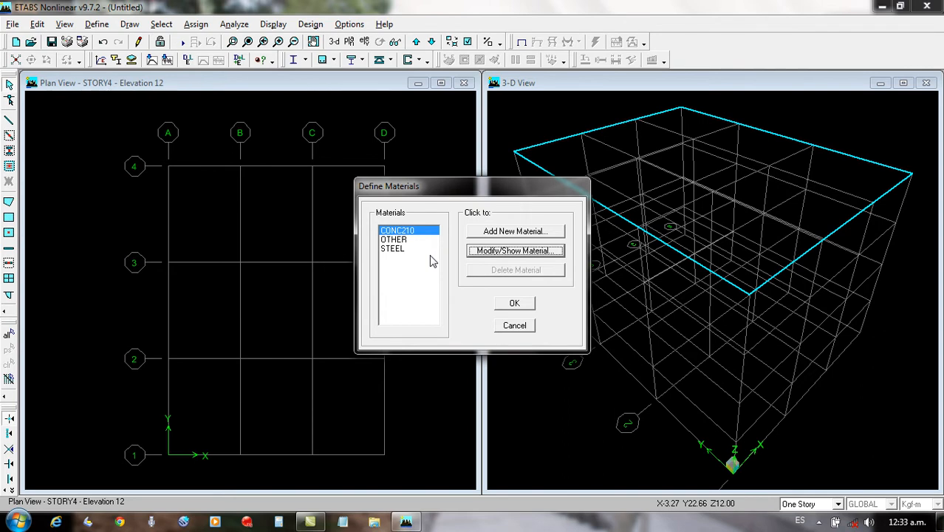
pyautogui.click(511, 234)
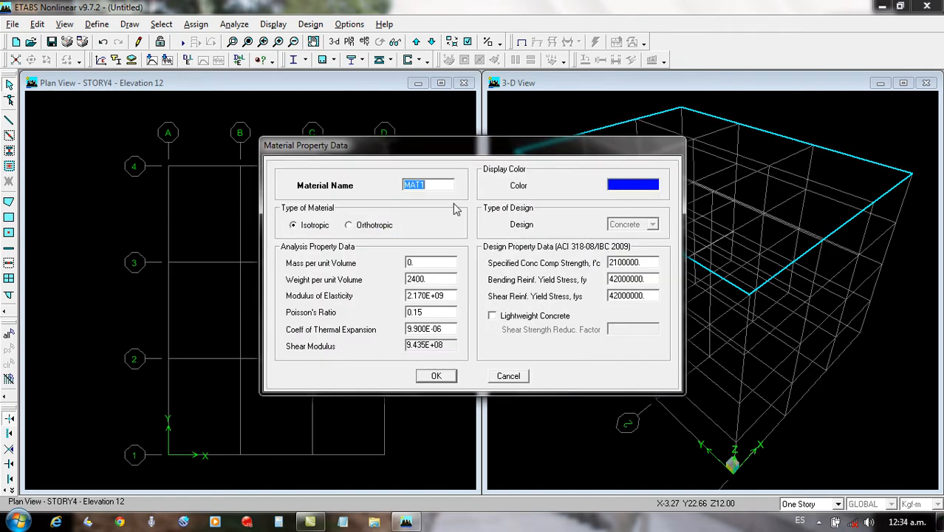
pyautogui.write('CON0')
pyautogui.doubleClick(442, 279)
pyautogui.write('0')
pyautogui.doubleClick(651, 263)
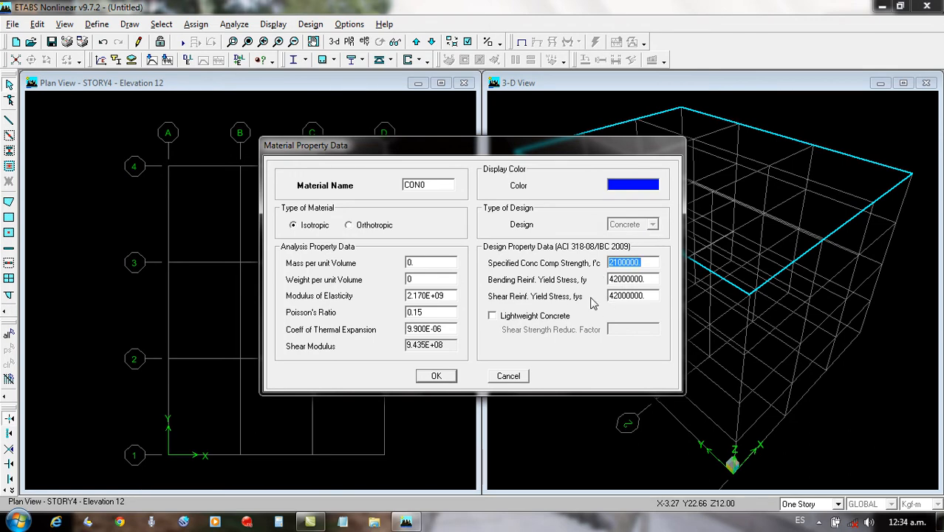
pyautogui.click(508, 376)
# Add a new material named CONC0 based on OTHER, with mass and weight per unit volume both set to 0.
pyautogui.click(395, 240)
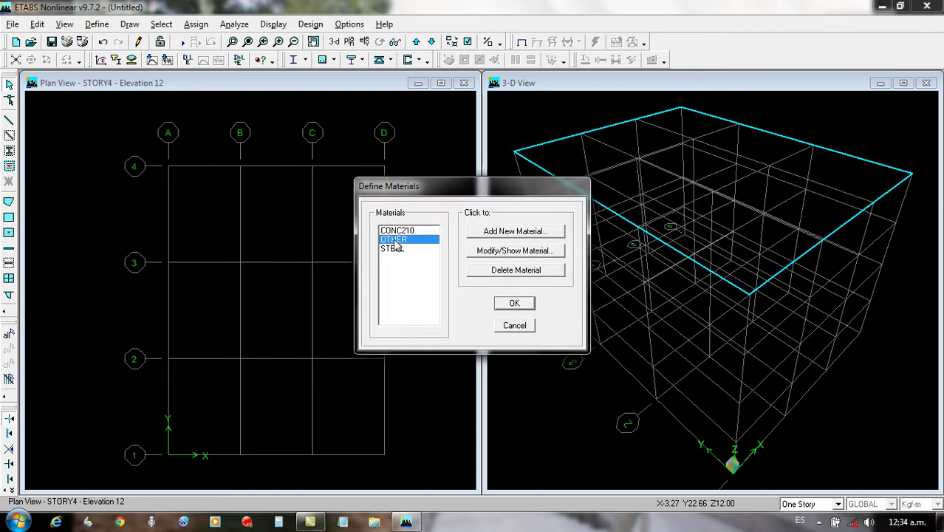
pyautogui.click(497, 234)
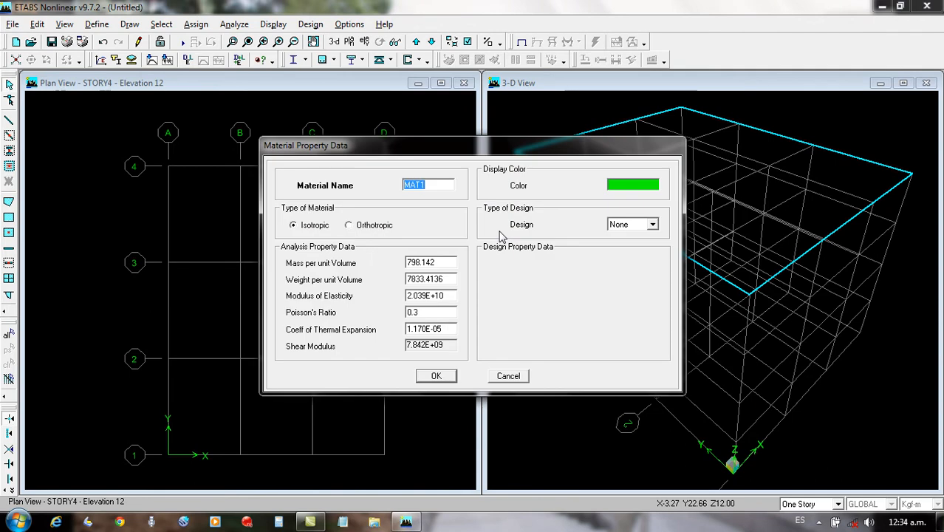
pyautogui.write('CONCO')
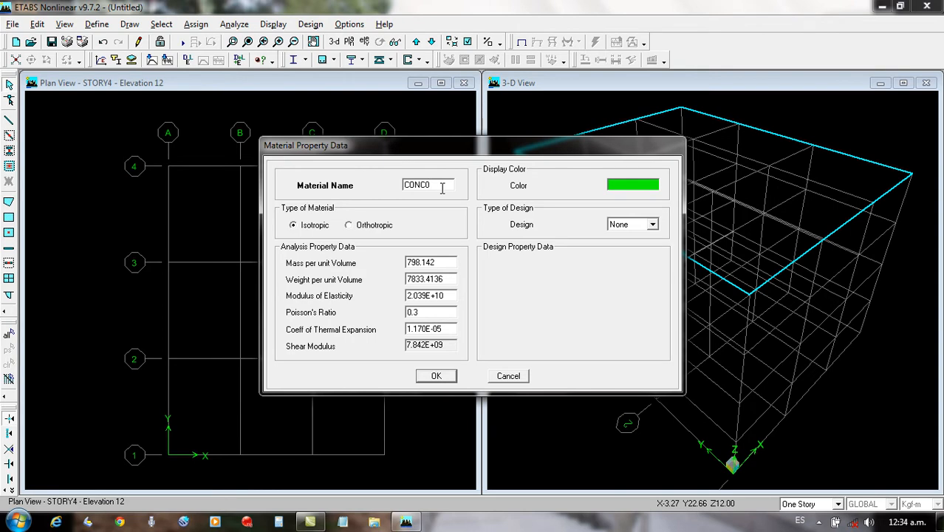
pyautogui.doubleClick(441, 261)
pyautogui.write('0')
pyautogui.doubleClick(451, 279)
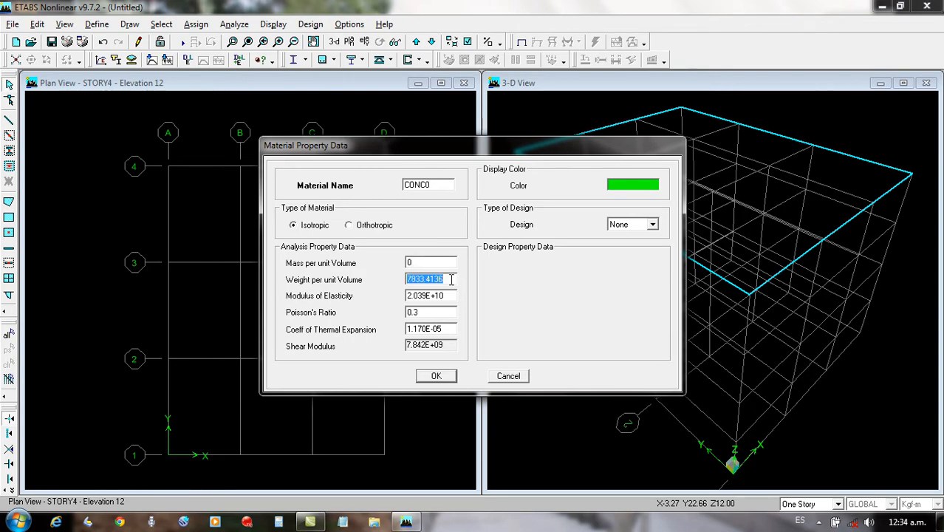
pyautogui.write('0')
# Set CONC0's modulus of elasticity to 2.170E+9.
pyautogui.doubleClick(412, 295)
pyautogui.click(414, 296)
pyautogui.doubleClick(414, 295)
pyautogui.click(423, 295)
pyautogui.moveTo(426, 296); pyautogui.dragTo(412, 296)
pyautogui.write('170')
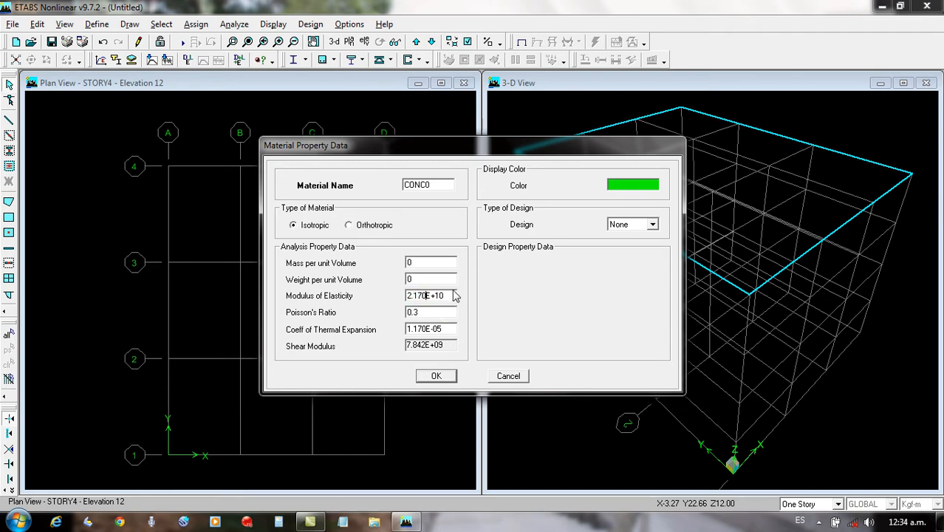
pyautogui.moveTo(435, 296); pyautogui.dragTo(455, 296)
pyautogui.write('9')
# Set CONC0's Poisson's ratio to 0.15 and its thermal expansion coefficient to 0, and accept the material.
pyautogui.doubleClick(436, 313)
pyautogui.click(437, 312)
pyautogui.press('Left')
pyautogui.write('15')
pyautogui.press('Delete')
pyautogui.doubleClick(451, 329)
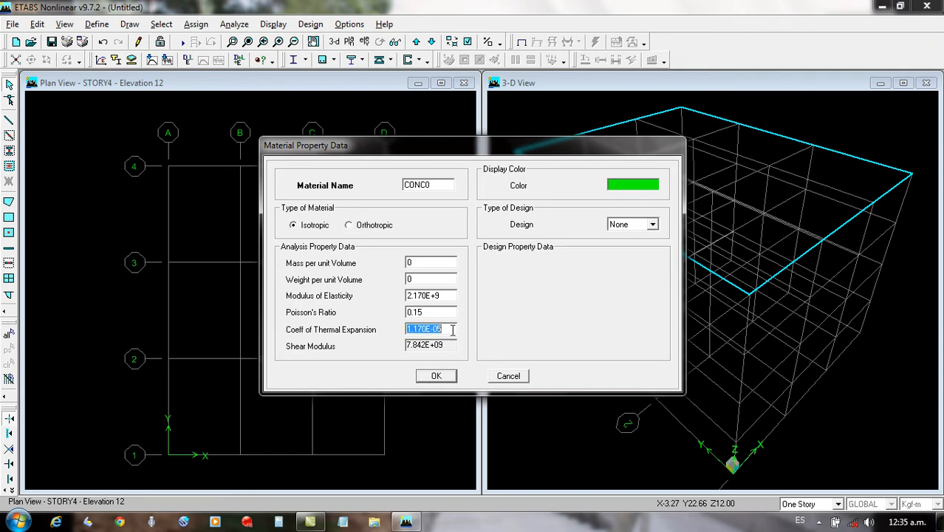
pyautogui.write('0')
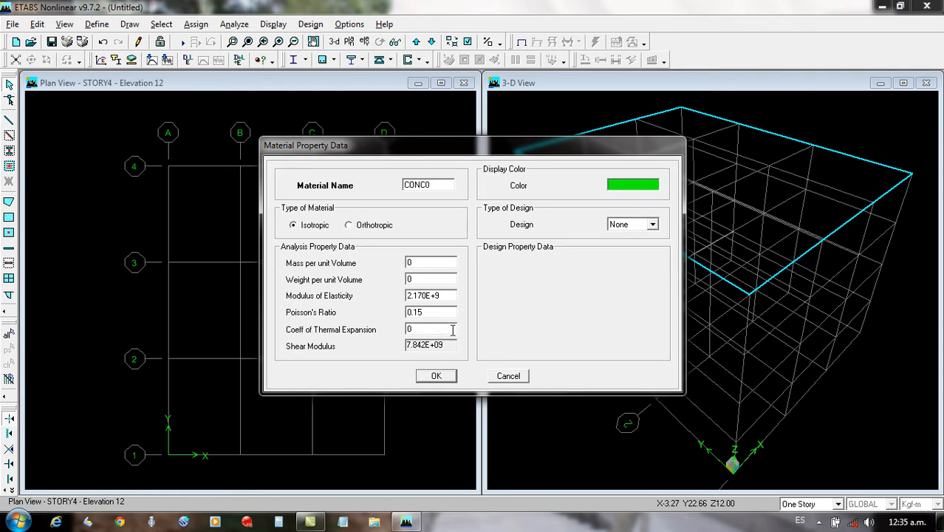
pyautogui.click(448, 378)
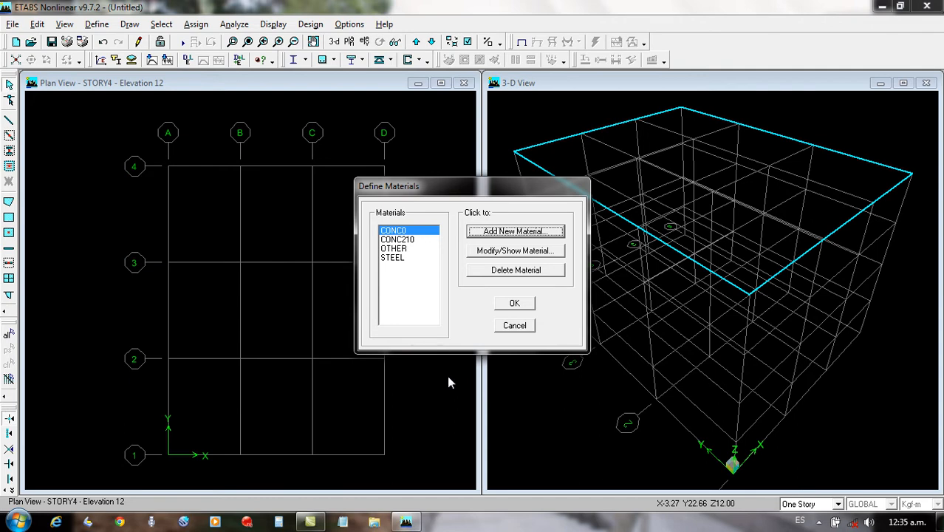
# Add a new material named MURO based on OTHER, with mass per unit volume 0 and weight per unit volume 1800.
pyautogui.click(396, 240)
pyautogui.click(394, 249)
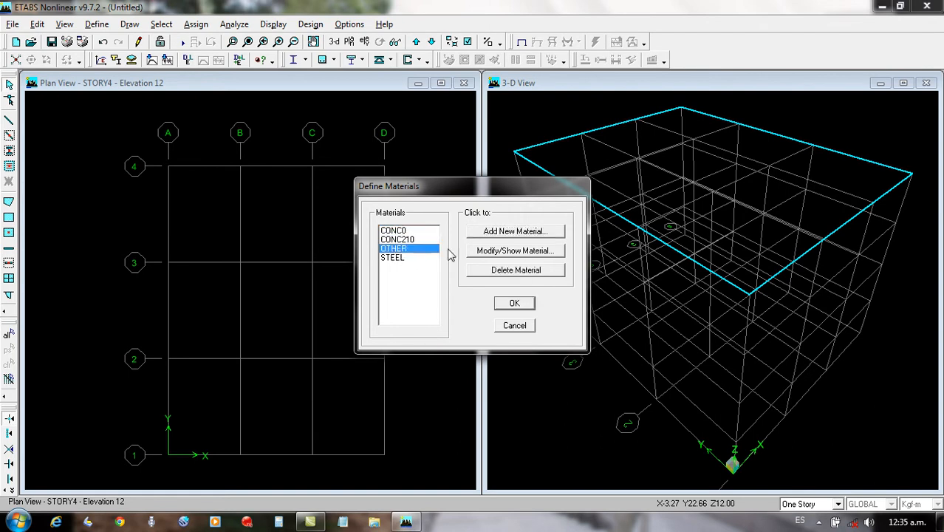
pyautogui.click(494, 235)
pyautogui.write('MURO')
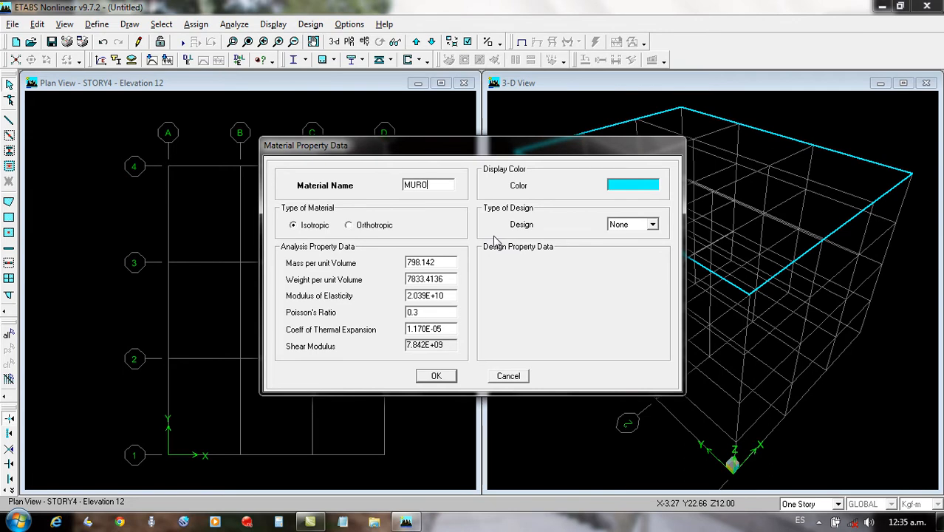
pyautogui.doubleClick(447, 263)
pyautogui.write('0')
pyautogui.doubleClick(448, 279)
pyautogui.write('1')
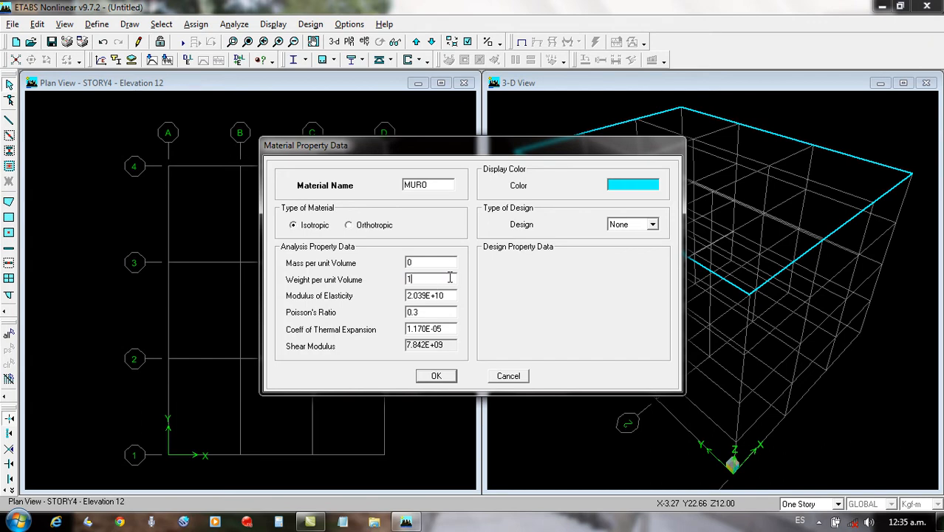
pyautogui.write('800')
# Set MURO's modulus of elasticity to 2.500E+8.
pyautogui.moveTo(407, 296); pyautogui.dragTo(431, 297)
pyautogui.click(414, 297)
pyautogui.write('5')
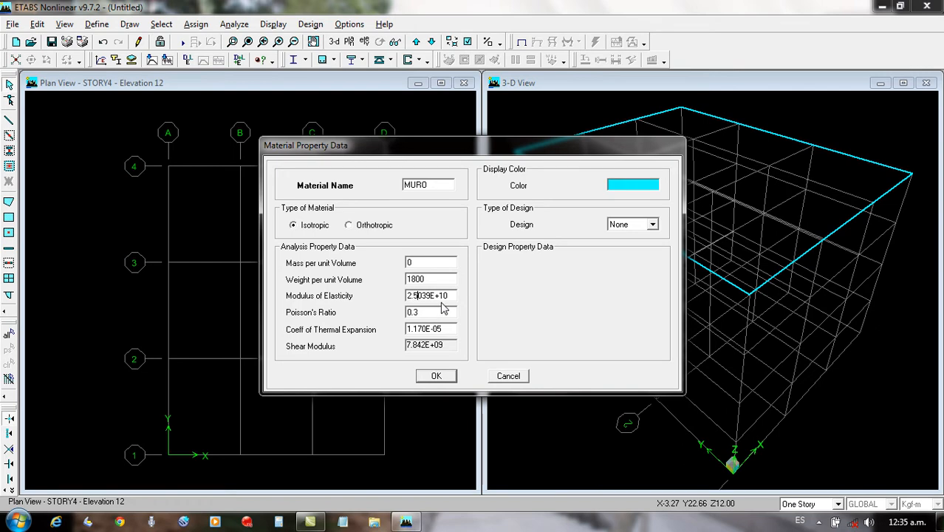
pyautogui.write('0')
pyautogui.press('Delete')
pyautogui.press('Delete')
pyautogui.press('Right')
pyautogui.press('Right')
pyautogui.write('8')
pyautogui.press('Delete')
pyautogui.press('Delete')
# Set MURO's Poisson's ratio to 0.25 and its thermal expansion coefficient to 0, and accept the material definitions.
pyautogui.click(429, 309)
pyautogui.click(415, 315)
pyautogui.moveTo(415, 313); pyautogui.dragTo(425, 315)
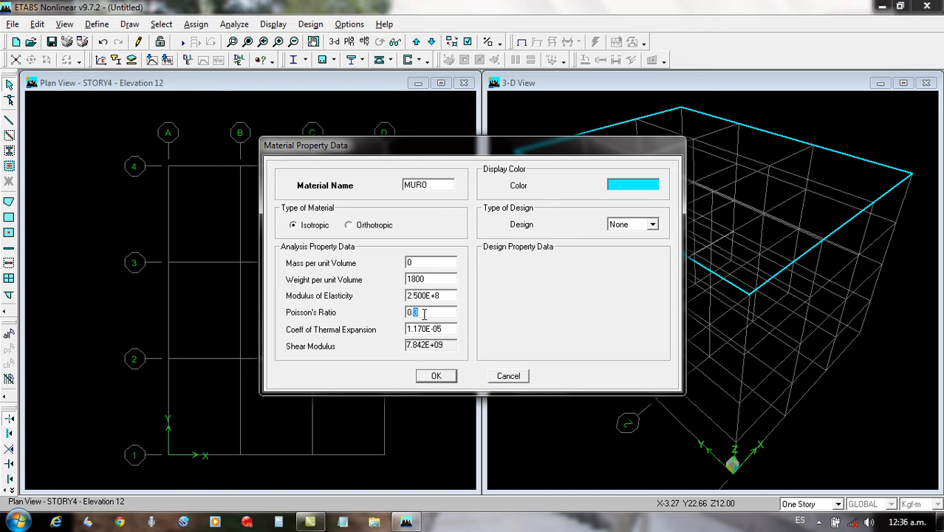
pyautogui.write('25')
pyautogui.doubleClick(447, 326)
pyautogui.write('0')
pyautogui.click(436, 375)
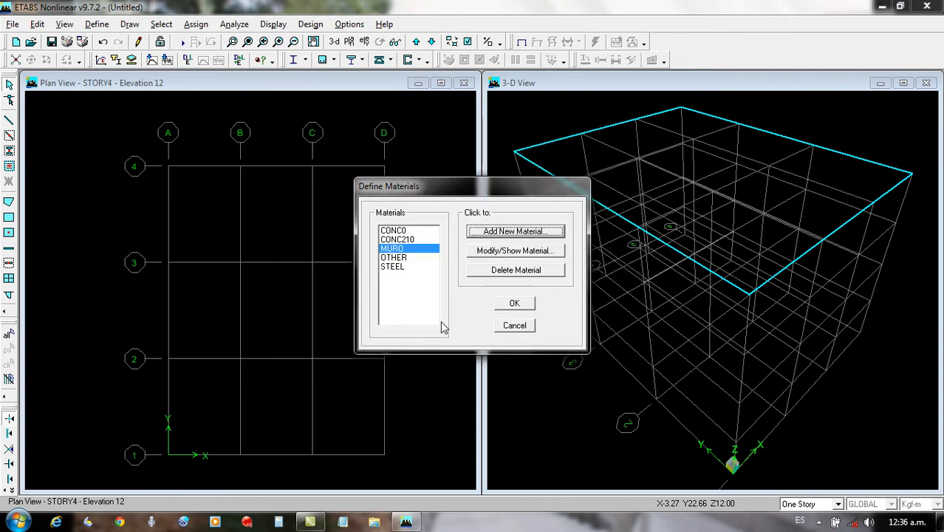
pyautogui.click(509, 305)
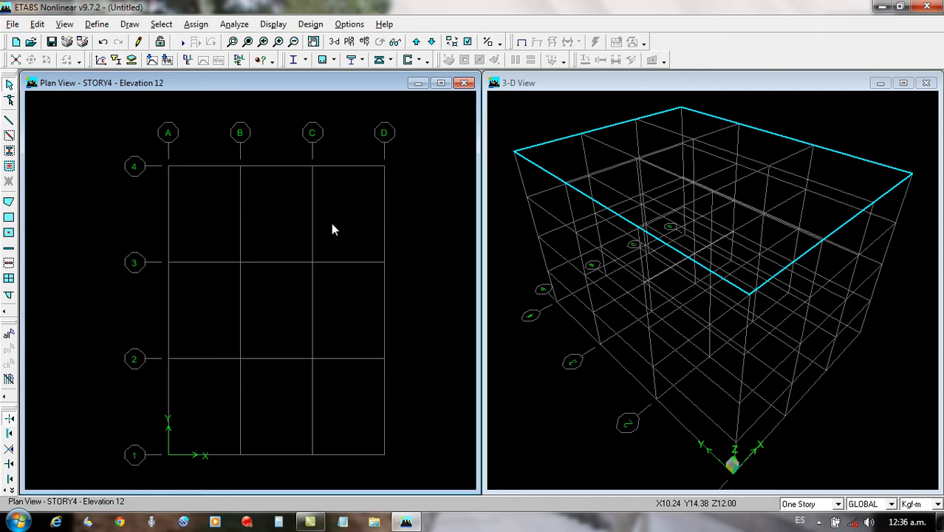
# Add a rectangular frame section named C40X60 with material CONC210.
pyautogui.click(95, 24)
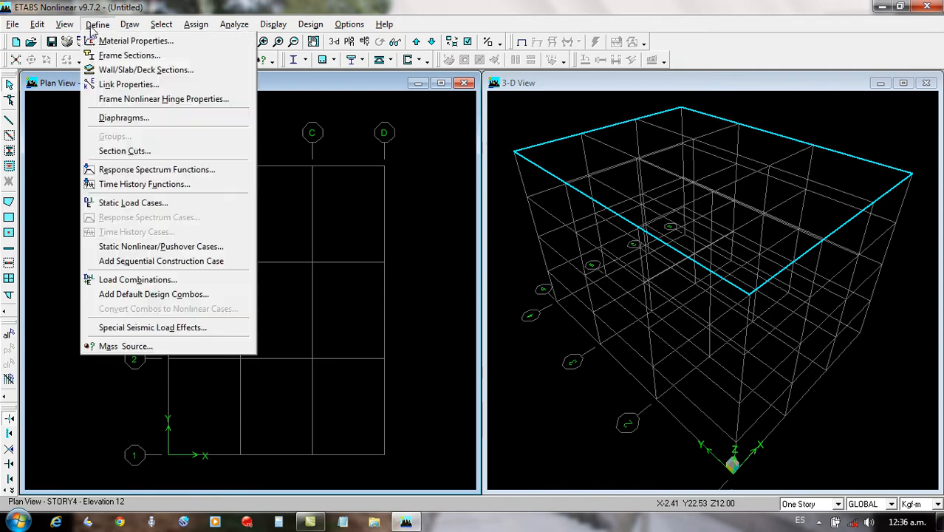
pyautogui.click(115, 57)
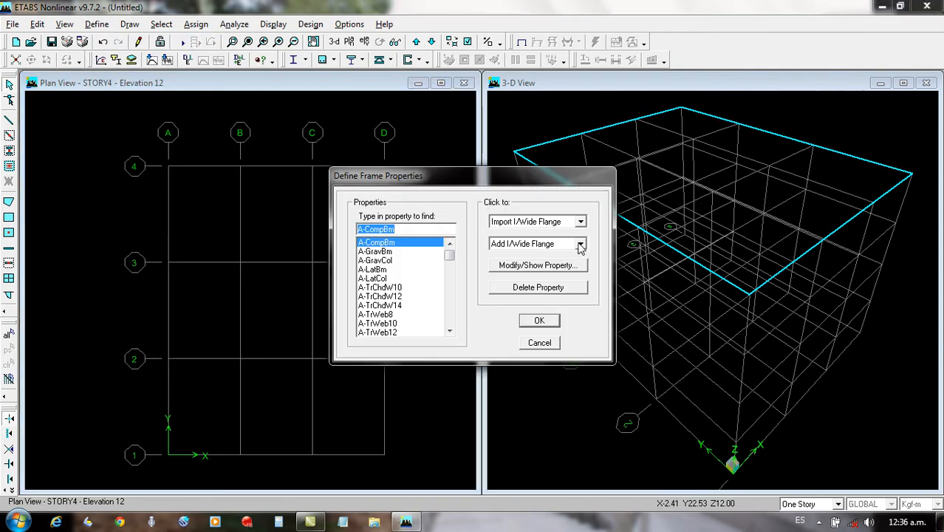
pyautogui.click(579, 245)
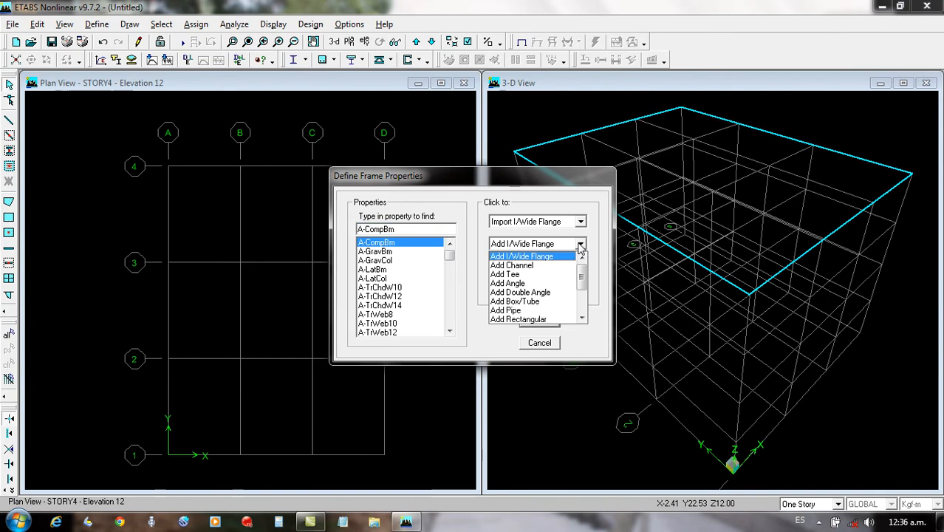
pyautogui.click(544, 321)
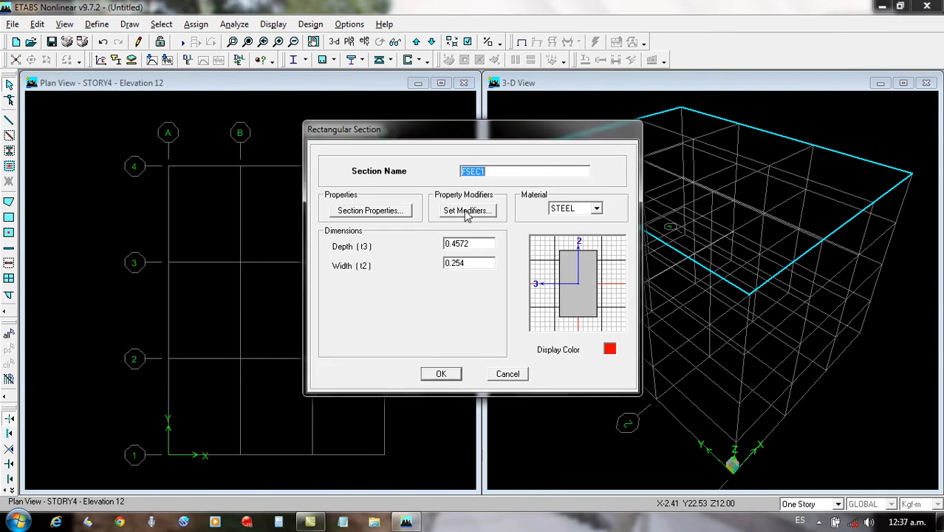
pyautogui.write('C40X60')
pyautogui.click(596, 209)
pyautogui.click(573, 225)
# Set C40X60's depth to .60 and width to .40, and accept the section with Column design-type reinforcement.
pyautogui.doubleClick(473, 243)
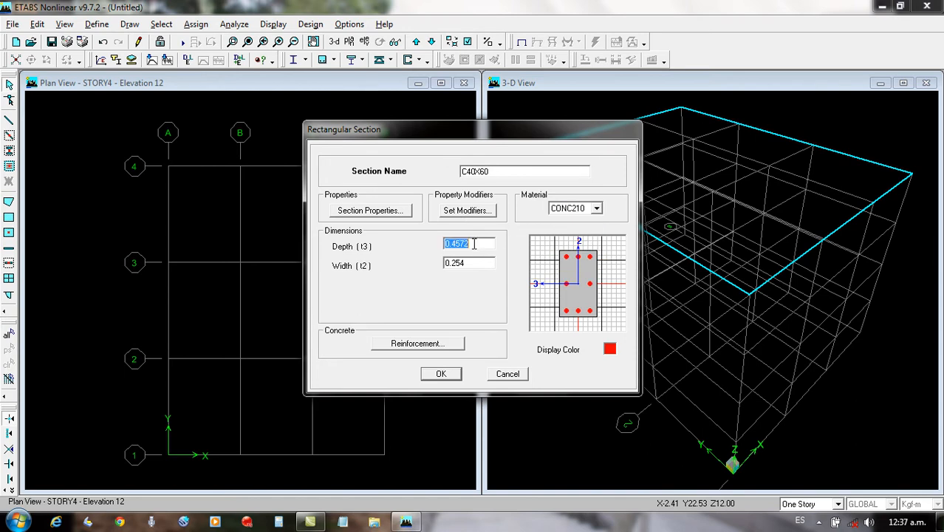
pyautogui.write('.60')
pyautogui.doubleClick(475, 266)
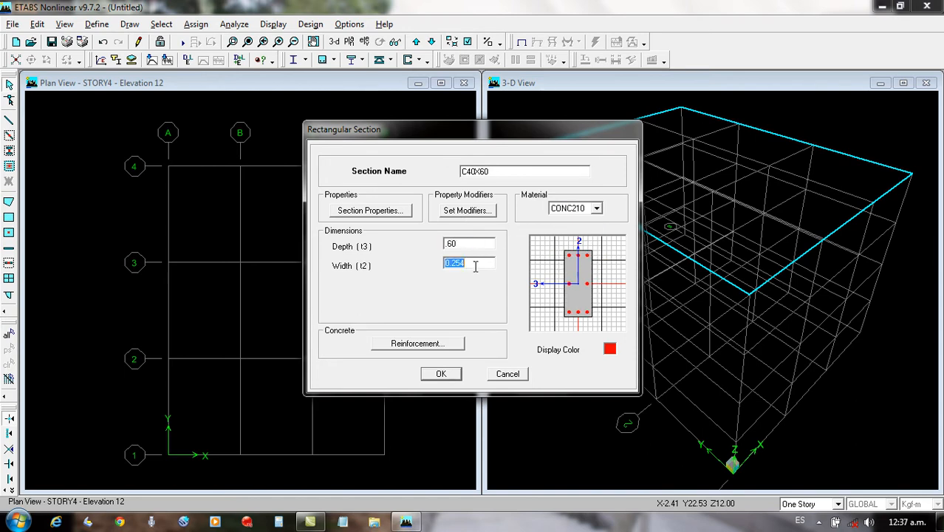
pyautogui.write('.40')
pyautogui.click(443, 346)
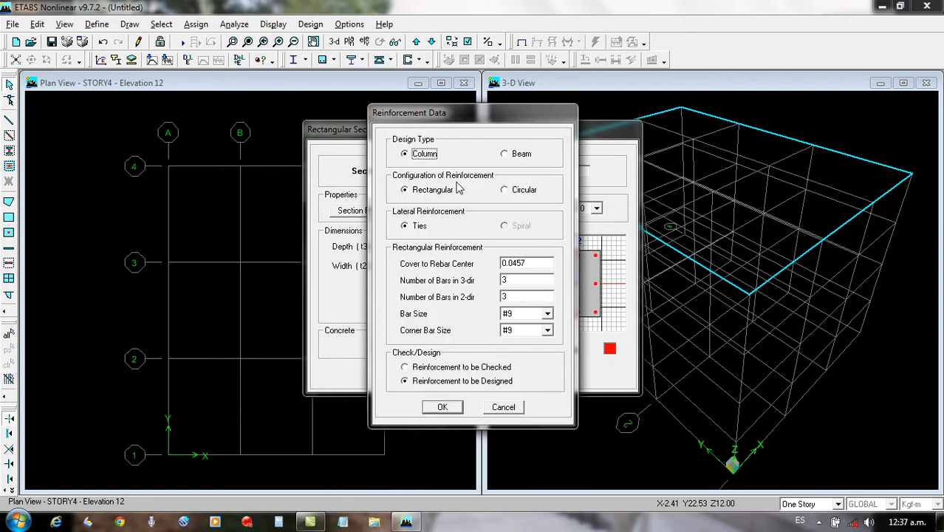
pyautogui.click(450, 405)
pyautogui.click(442, 373)
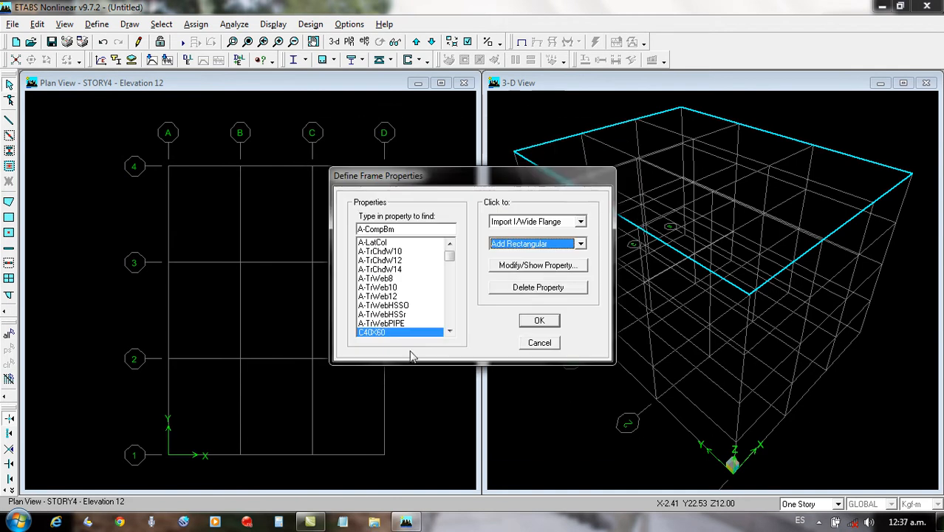
# Add a rectangular frame section named V40X60 with material CONC210.
pyautogui.click(581, 245)
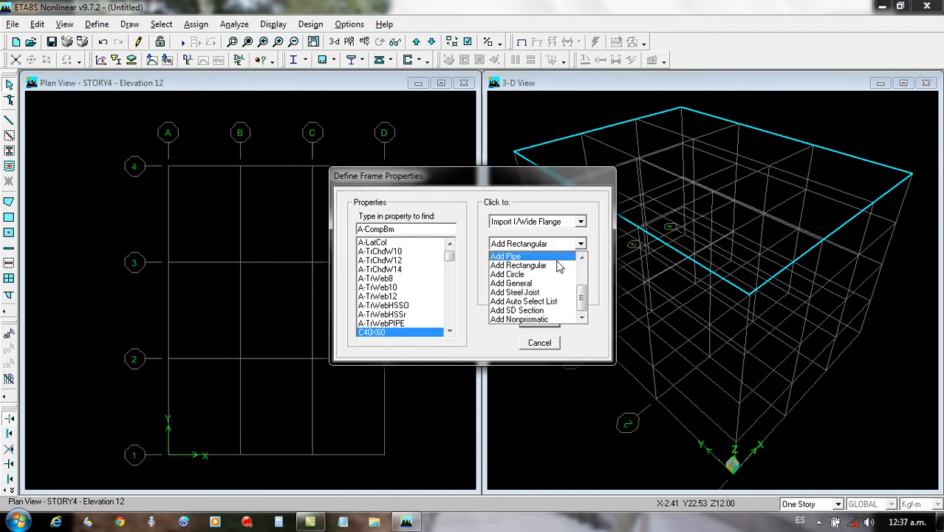
pyautogui.click(539, 264)
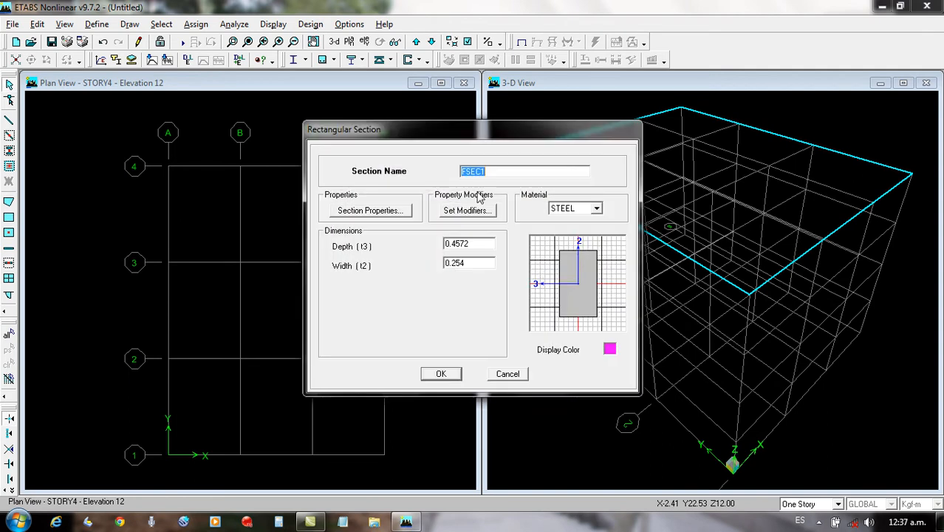
pyautogui.write('V40X60')
pyautogui.click(596, 208)
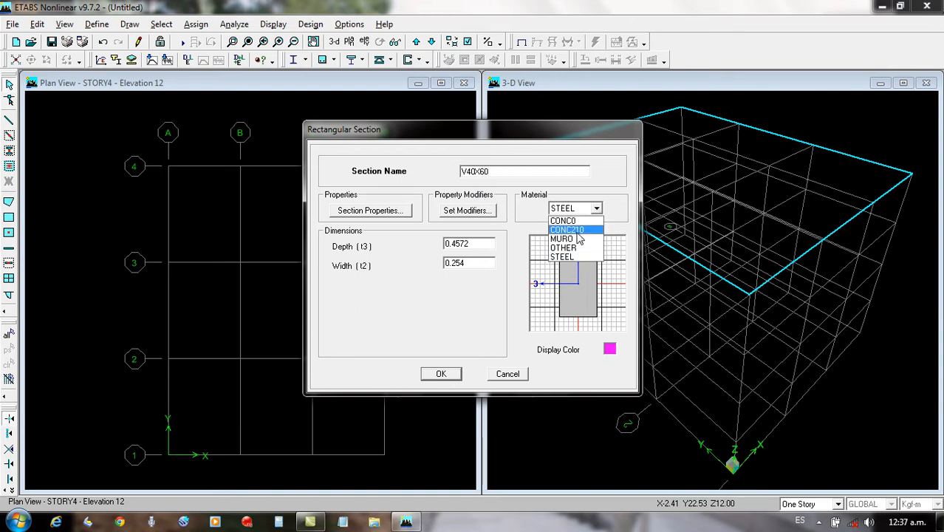
pyautogui.click(582, 230)
# Set V40X60's depth to .60 and its width to .40.
pyautogui.doubleClick(487, 246)
pyautogui.write('.60')
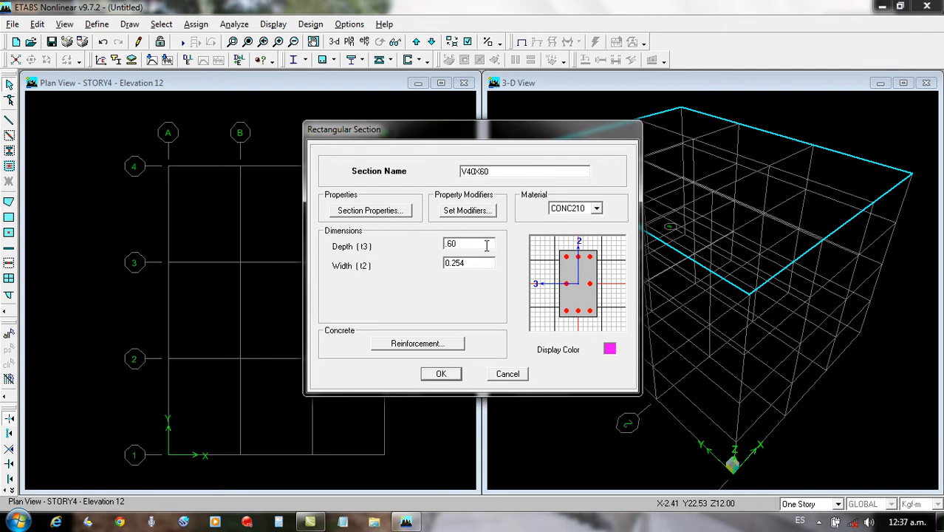
pyautogui.doubleClick(482, 264)
pyautogui.write('.40')
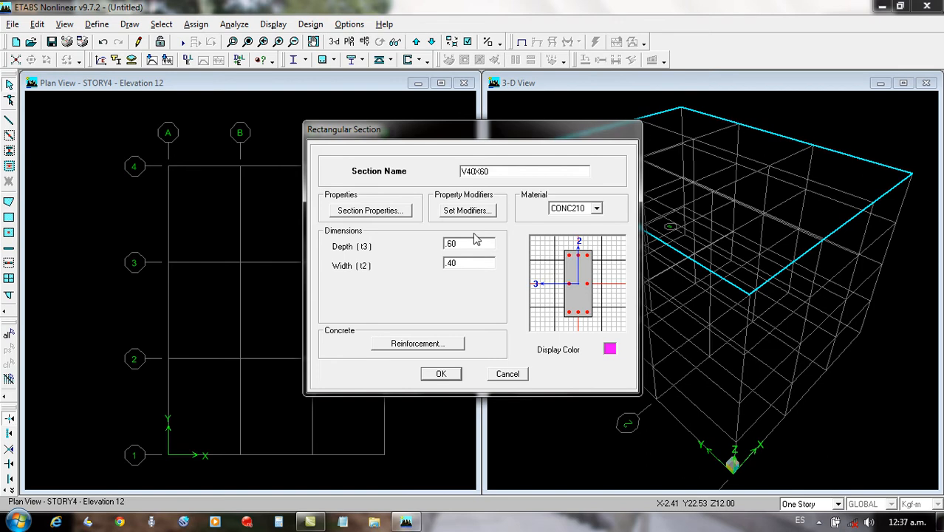
# Set V40X60's reinforcement design type to Beam and accept the section.
pyautogui.click(427, 343)
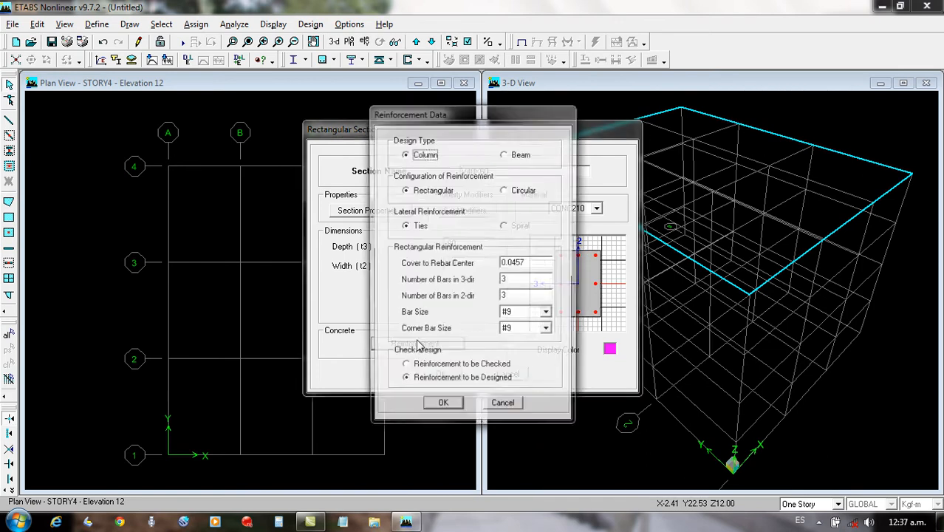
pyautogui.click(506, 153)
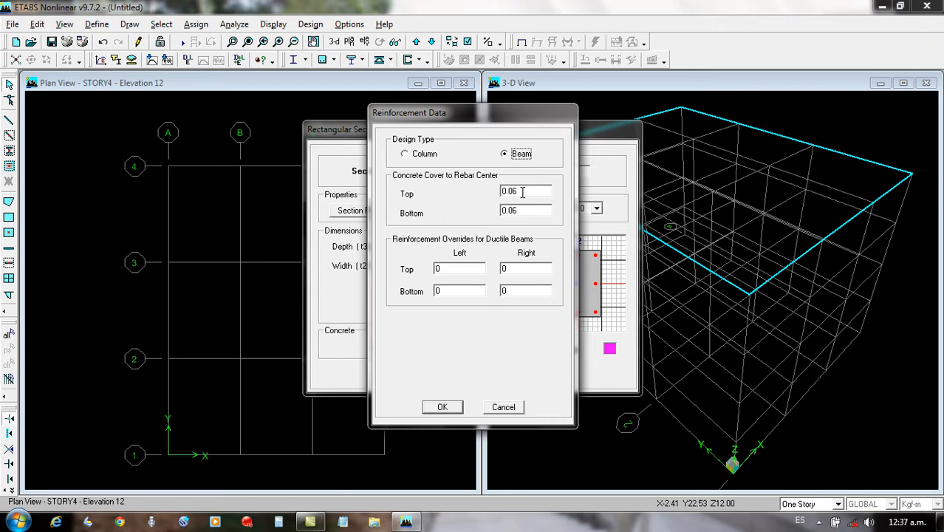
pyautogui.click(442, 407)
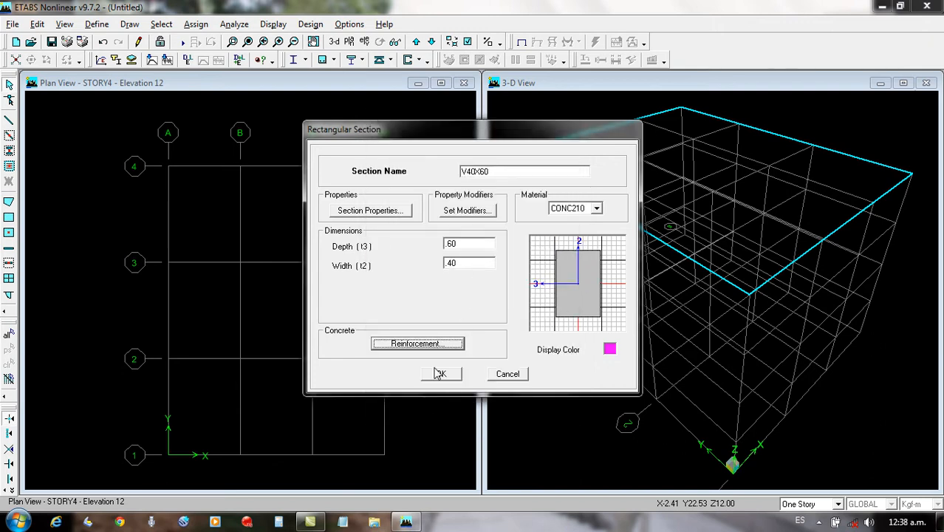
pyautogui.click(437, 374)
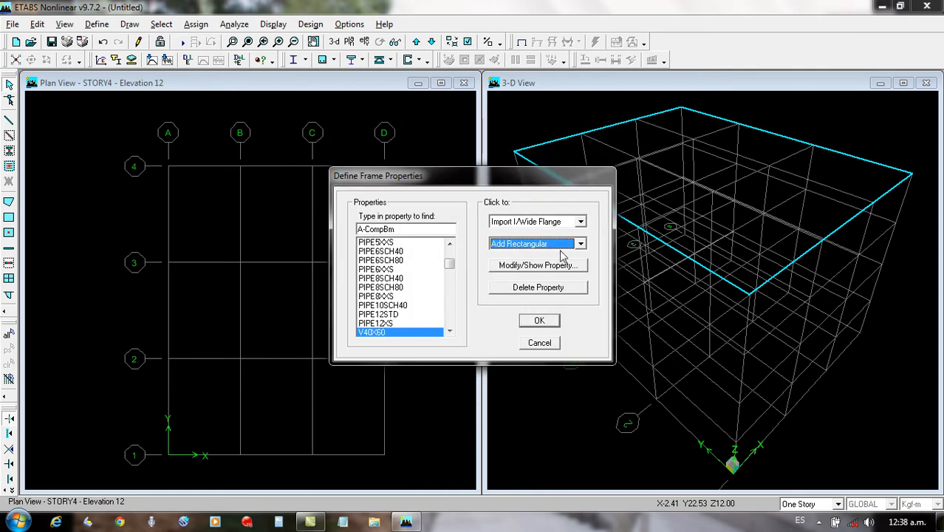
# Add a rectangular frame section named V40X40 with material CONC210.
pyautogui.click(581, 244)
pyautogui.click(534, 272)
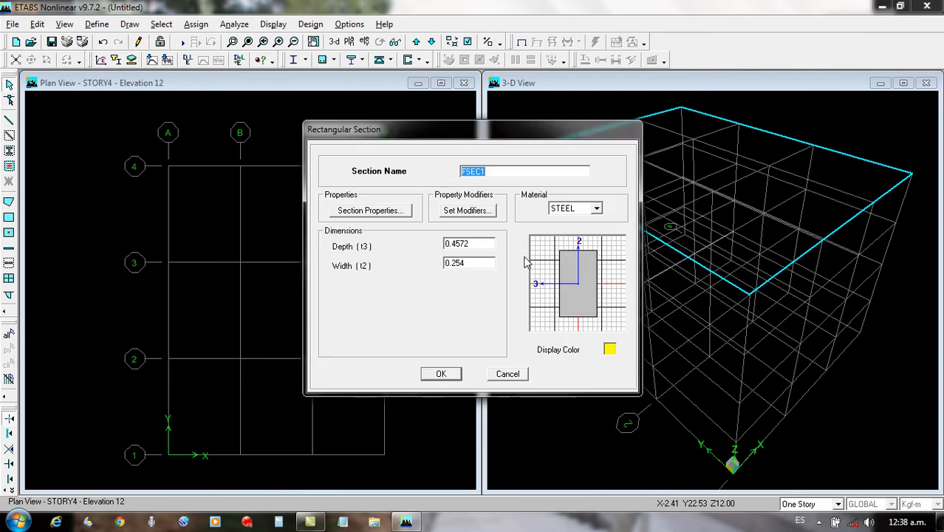
pyautogui.write('V')
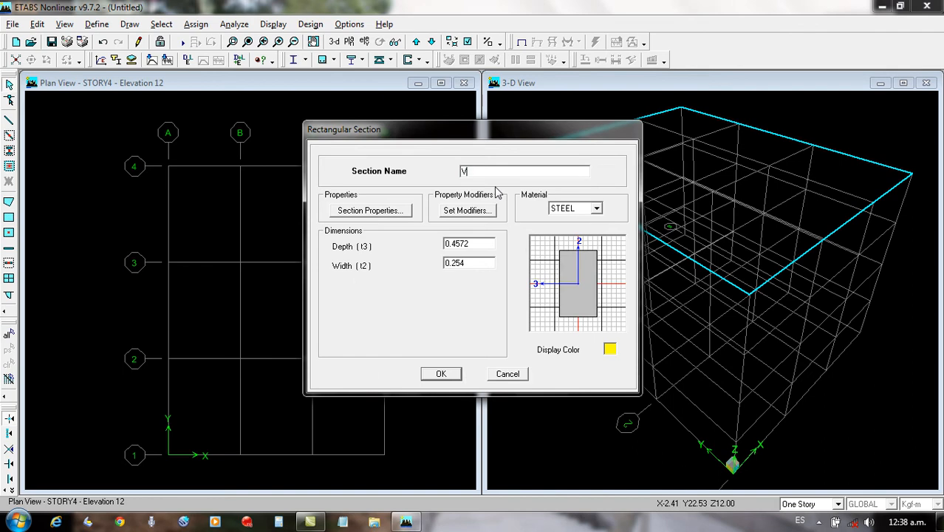
pyautogui.write('40X40')
pyautogui.click(597, 209)
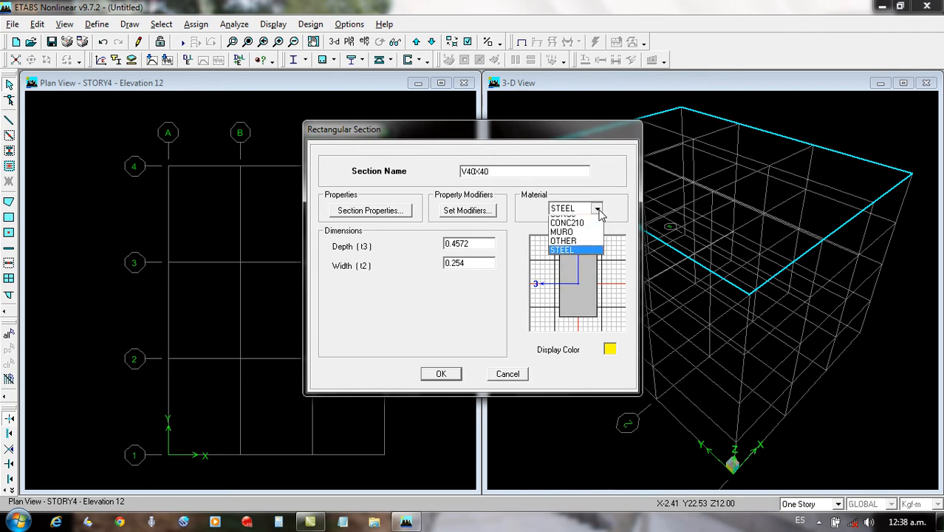
pyautogui.click(572, 227)
# Set both the depth and the width of V40X40 to .40.
pyautogui.doubleClick(480, 249)
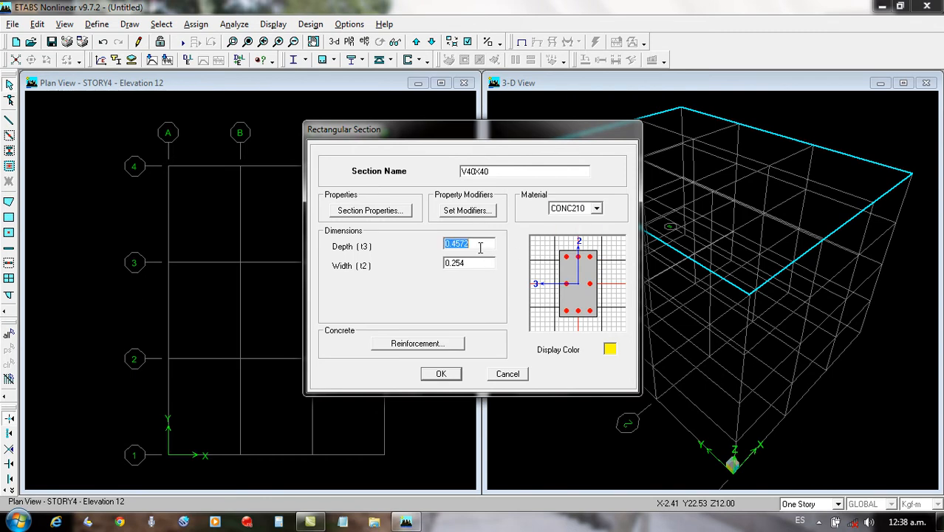
pyautogui.write('.40')
pyautogui.doubleClick(470, 265)
pyautogui.write('.40')
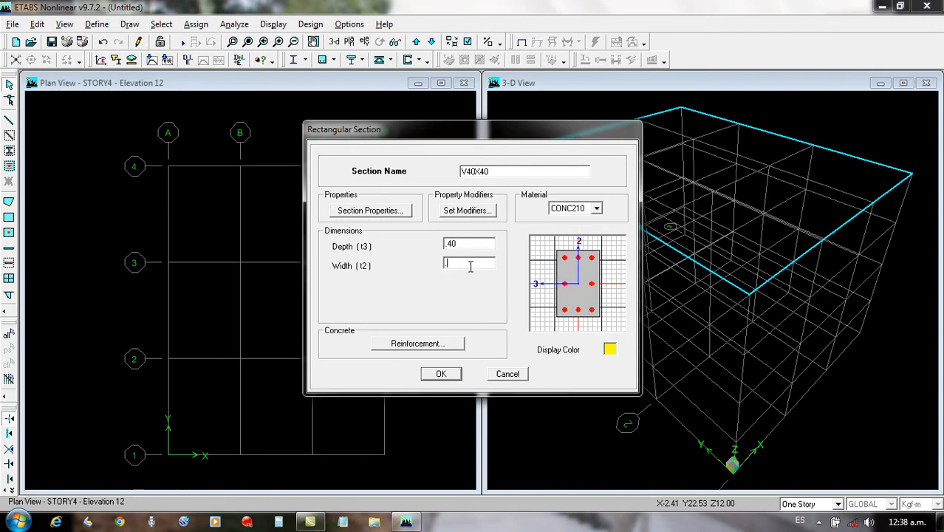
# Set V40X40's reinforcement design type to Beam, and accept the section and the frame property definitions.
pyautogui.click(418, 343)
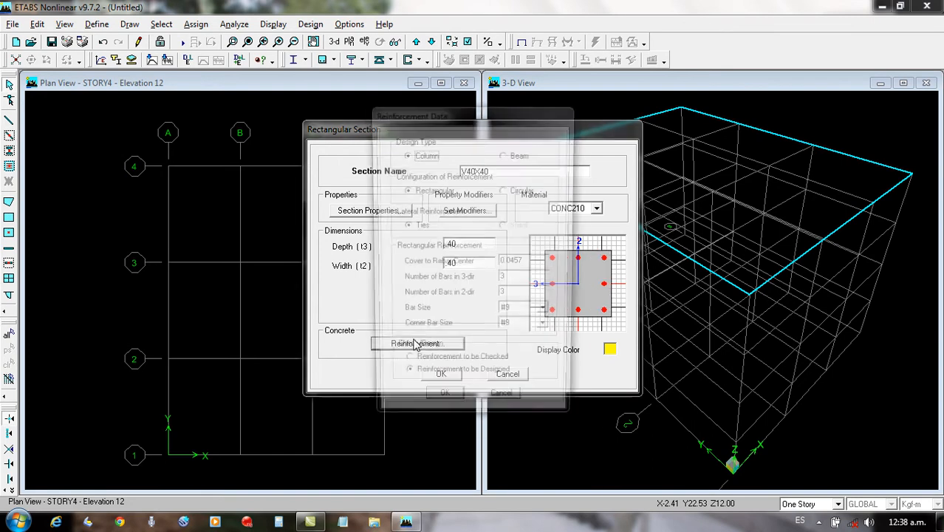
pyautogui.click(513, 153)
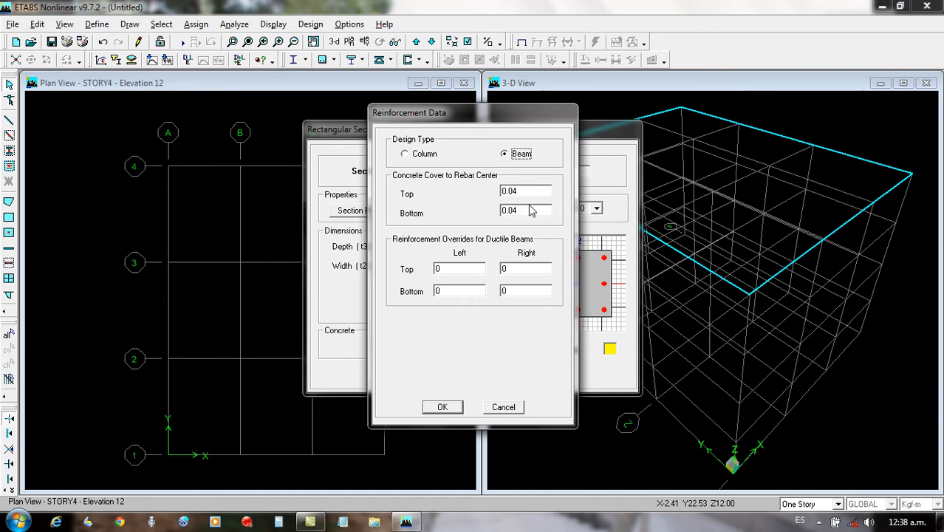
pyautogui.click(448, 409)
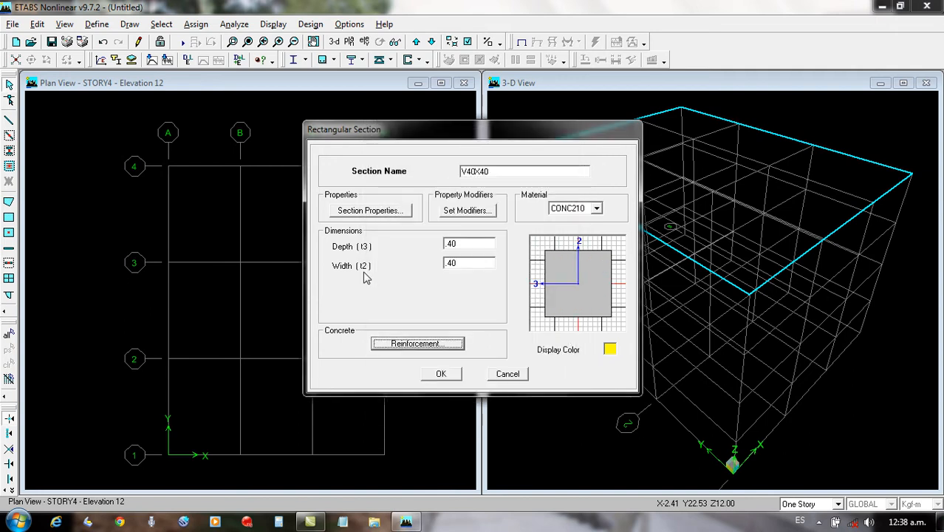
pyautogui.click(441, 373)
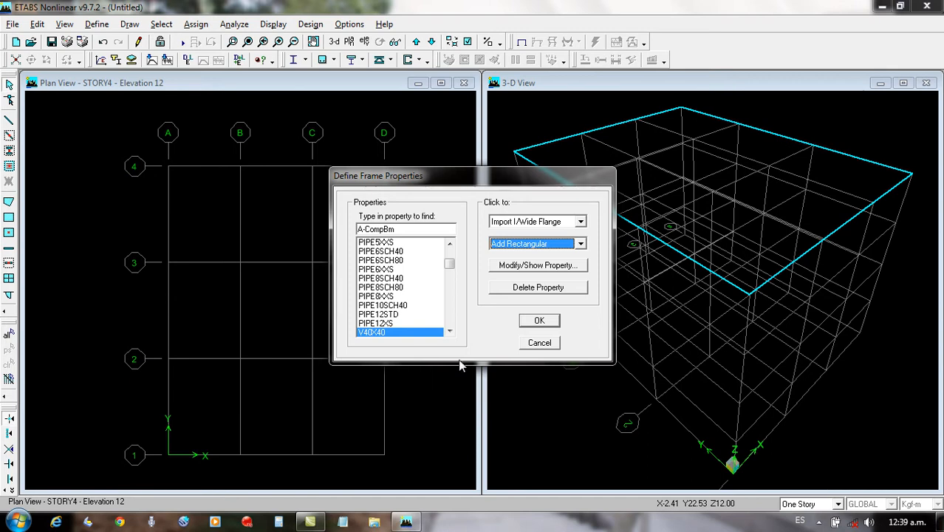
pyautogui.click(539, 320)
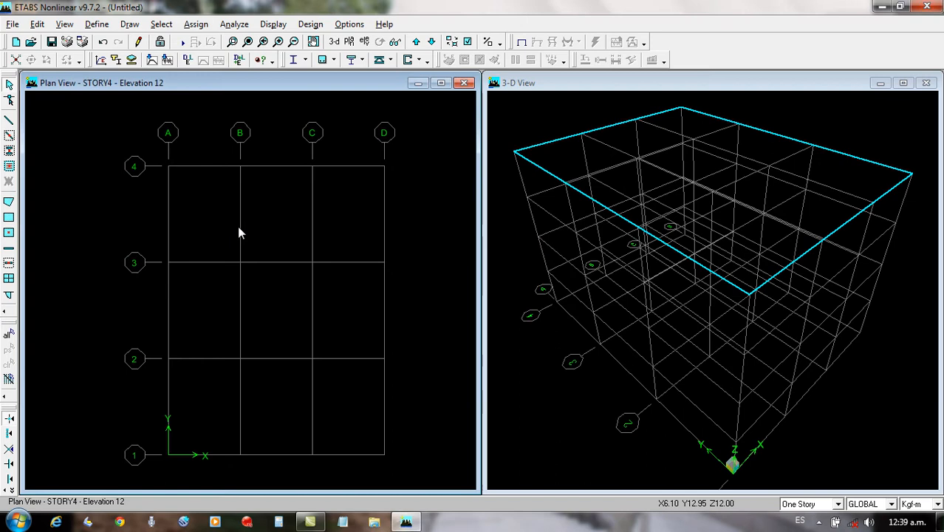
# Add a new slab section named LOSA20 with material CONC0.
pyautogui.click(97, 24)
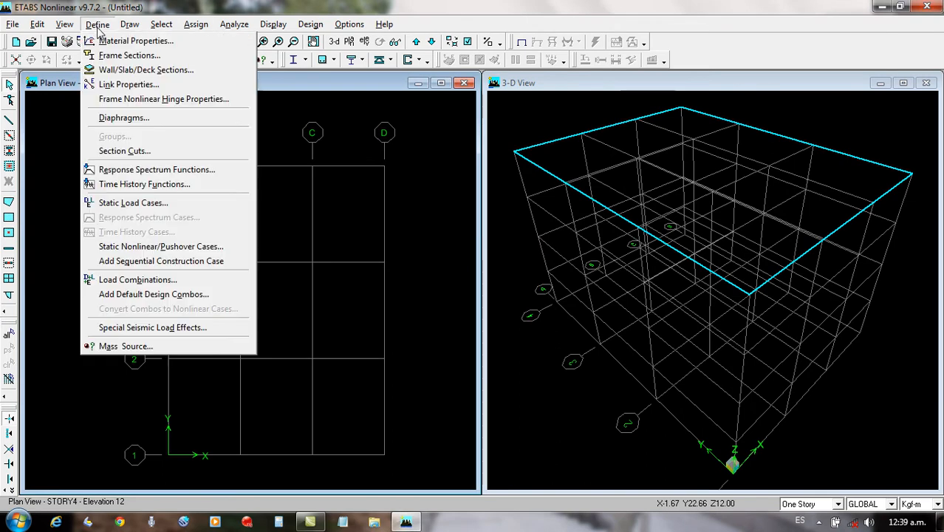
pyautogui.click(116, 71)
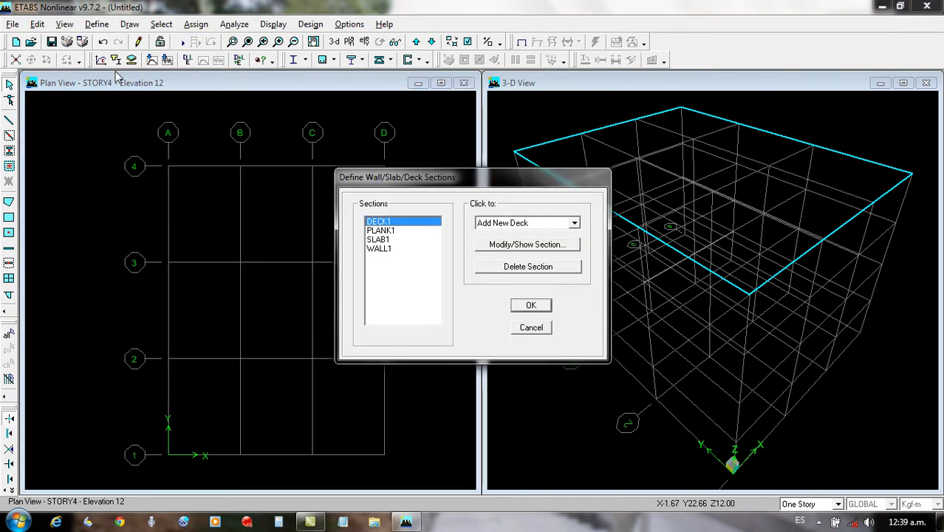
pyautogui.click(383, 241)
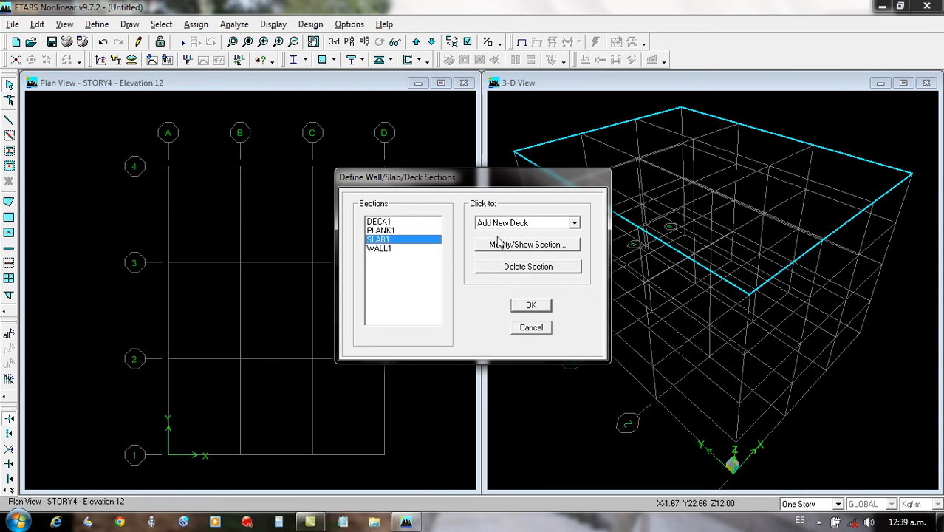
pyautogui.click(574, 223)
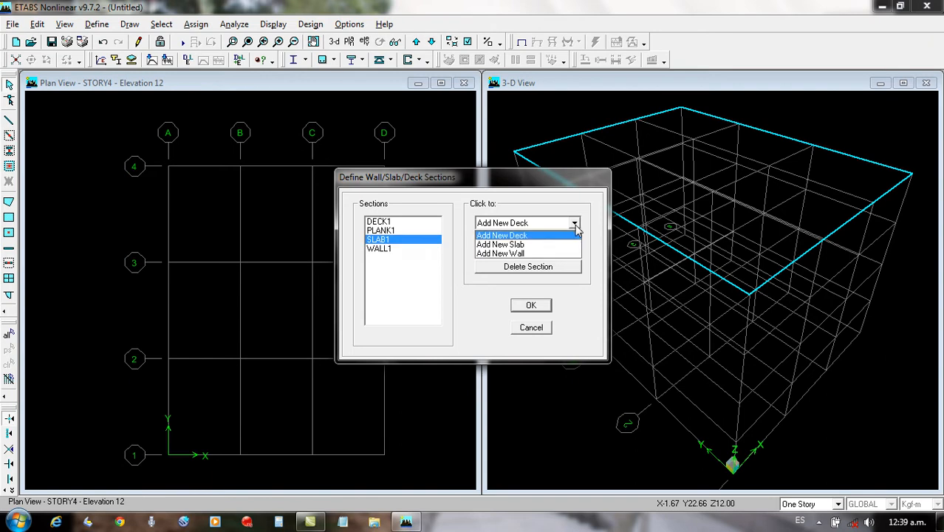
pyautogui.click(503, 245)
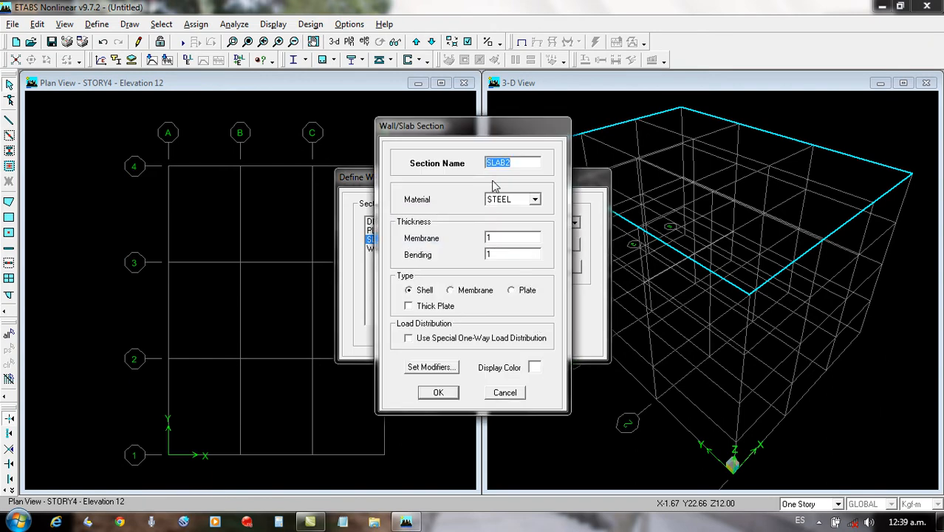
pyautogui.write('LOSA20')
pyautogui.click(535, 200)
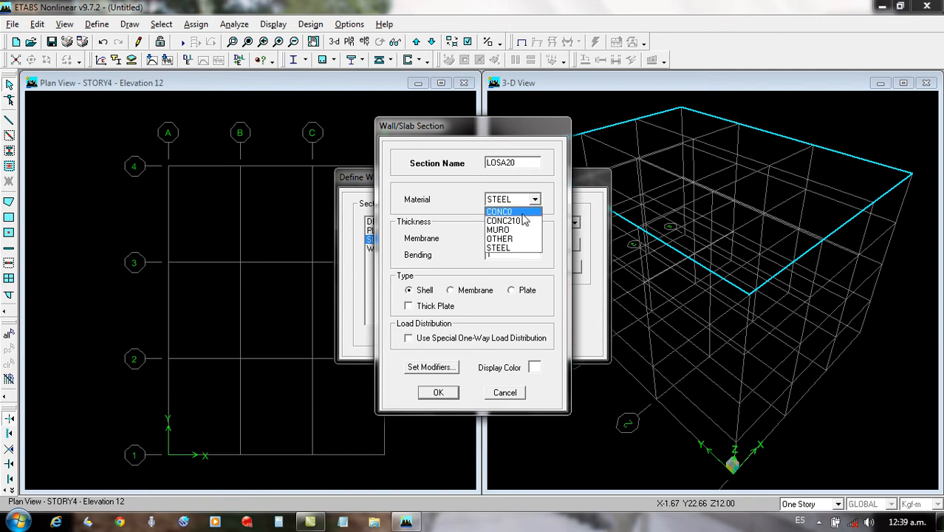
pyautogui.click(521, 214)
# Give LOSA20 a membrane thickness of .20, Membrane type and special one-way load distribution, and accept the section.
pyautogui.doubleClick(508, 238)
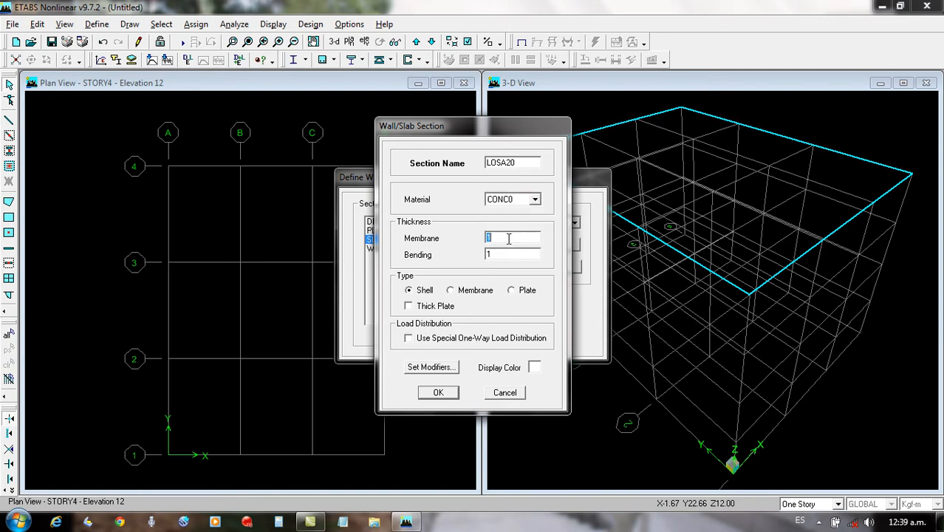
pyautogui.write('.20')
pyautogui.click(461, 294)
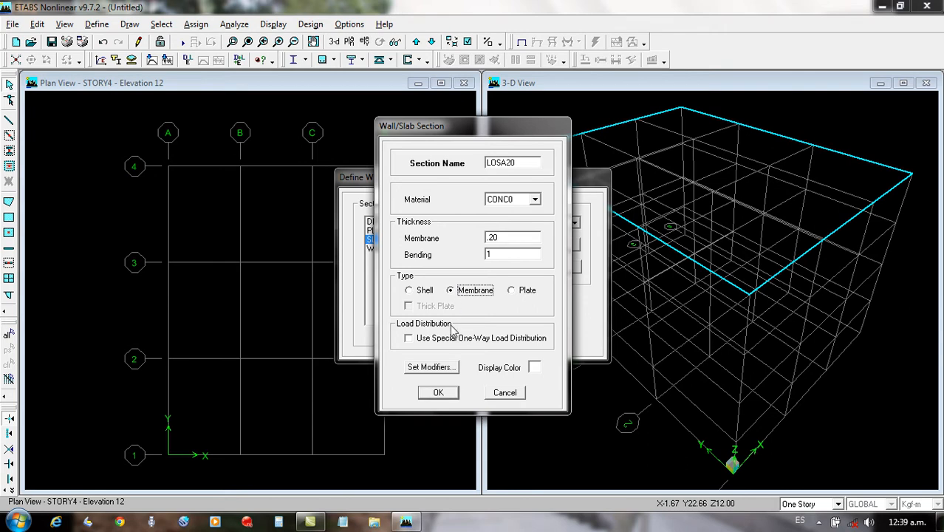
pyautogui.click(413, 343)
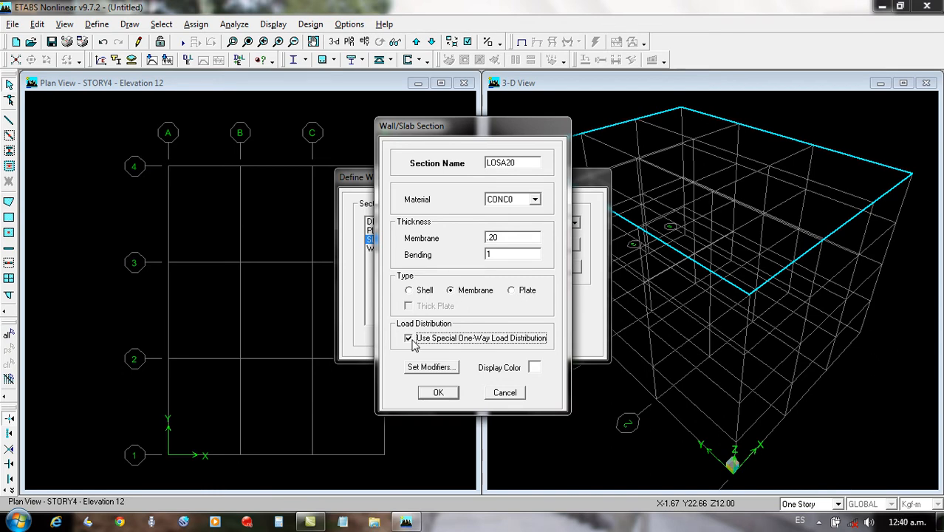
pyautogui.click(439, 392)
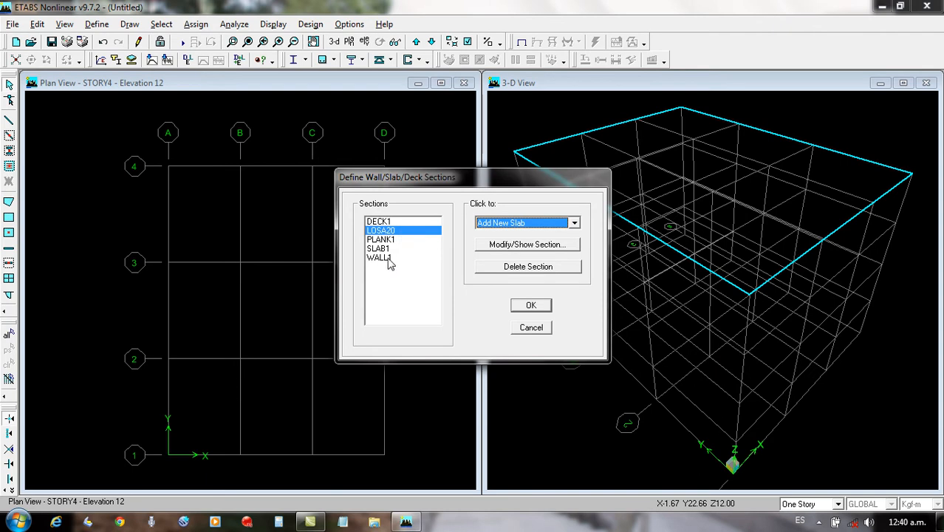
pyautogui.click(390, 260)
pyautogui.click(531, 248)
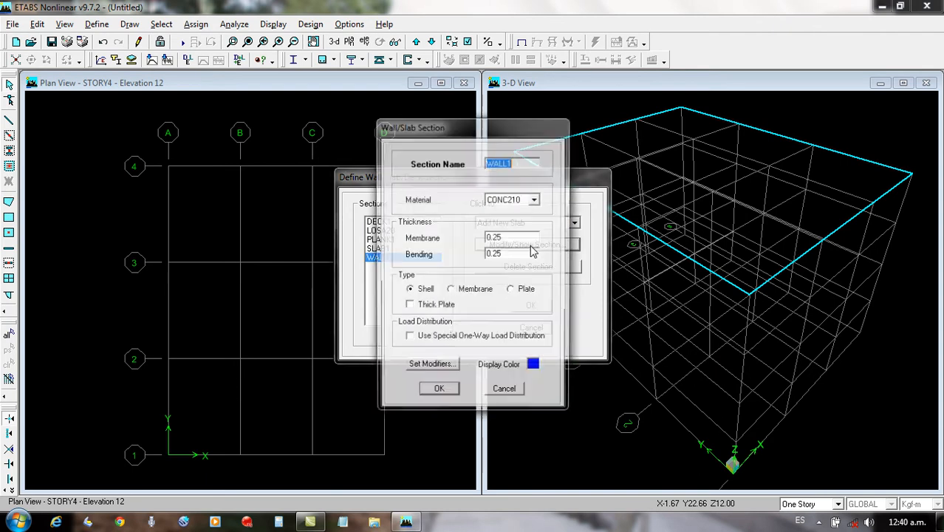
pyautogui.write('MUR')
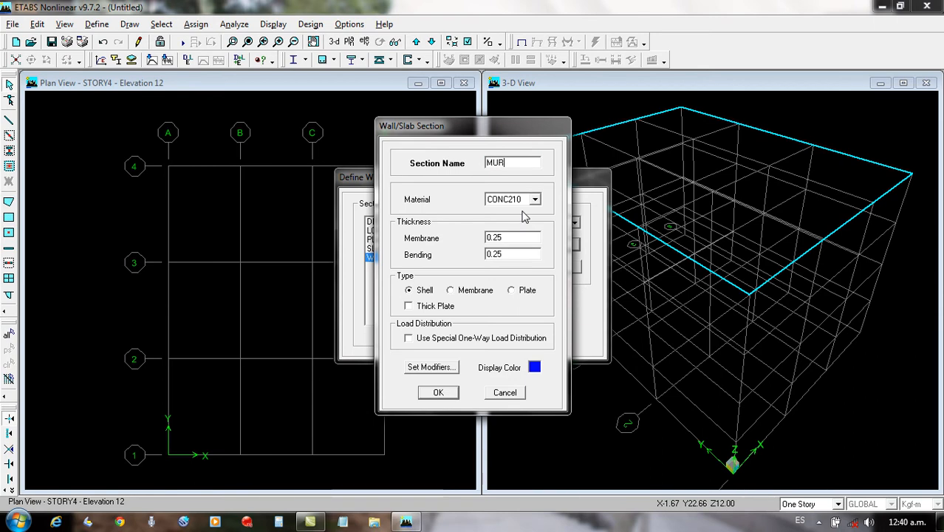
pyautogui.write('O25')
pyautogui.click(471, 291)
pyautogui.doubleClick(519, 236)
pyautogui.click(536, 199)
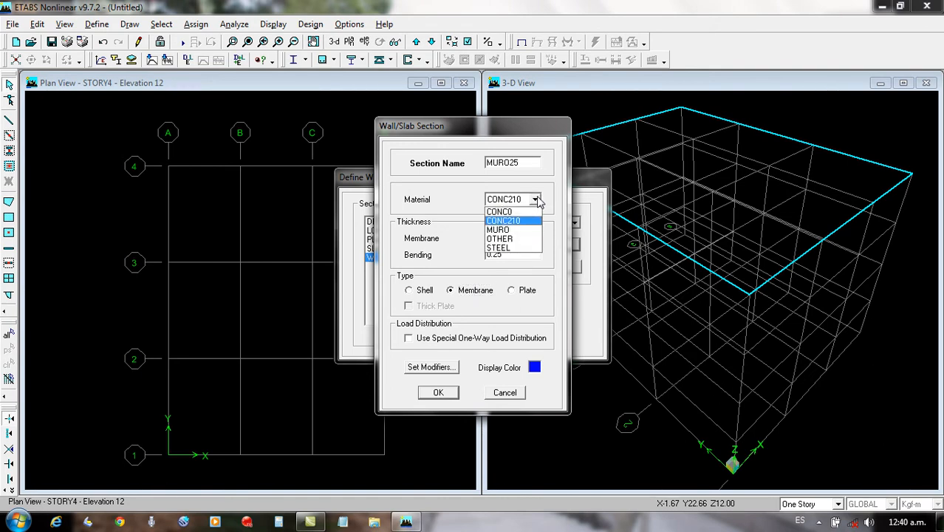
pyautogui.click(537, 200)
pyautogui.click(505, 393)
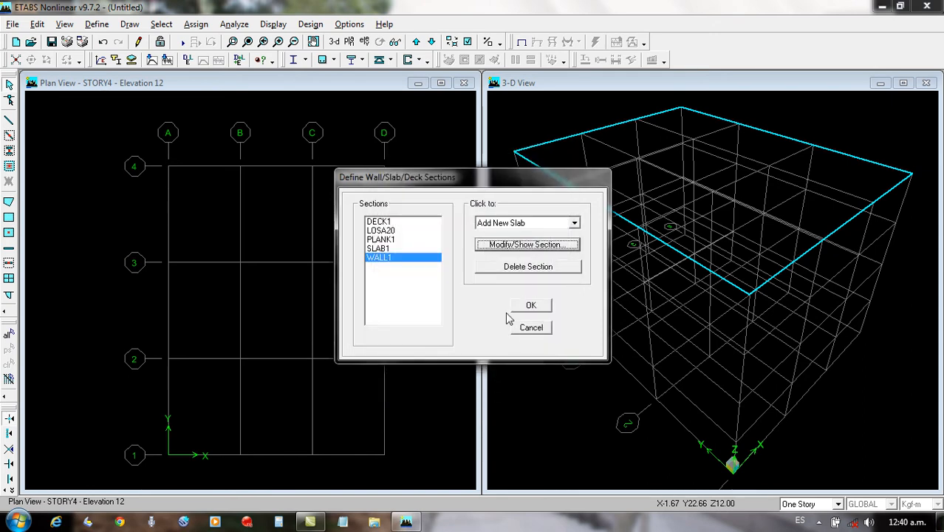
pyautogui.click(574, 225)
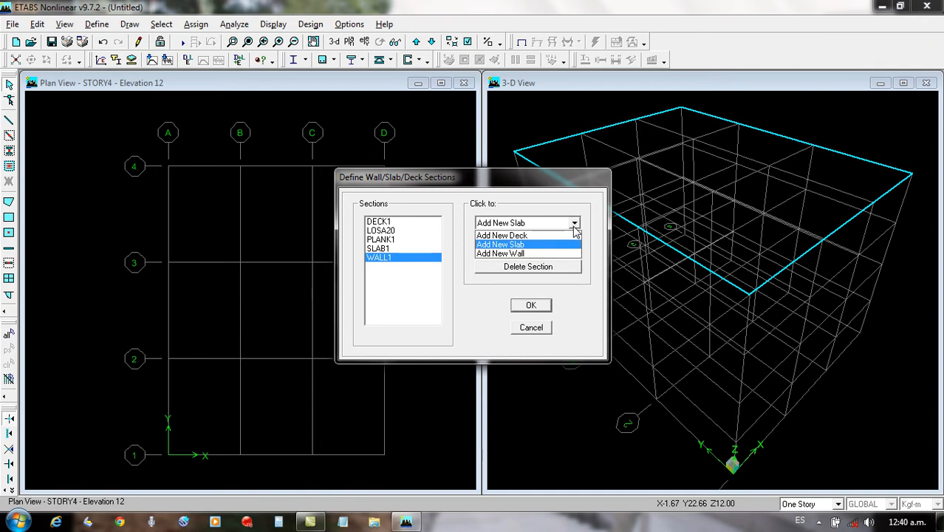
pyautogui.click(575, 232)
pyautogui.click(535, 329)
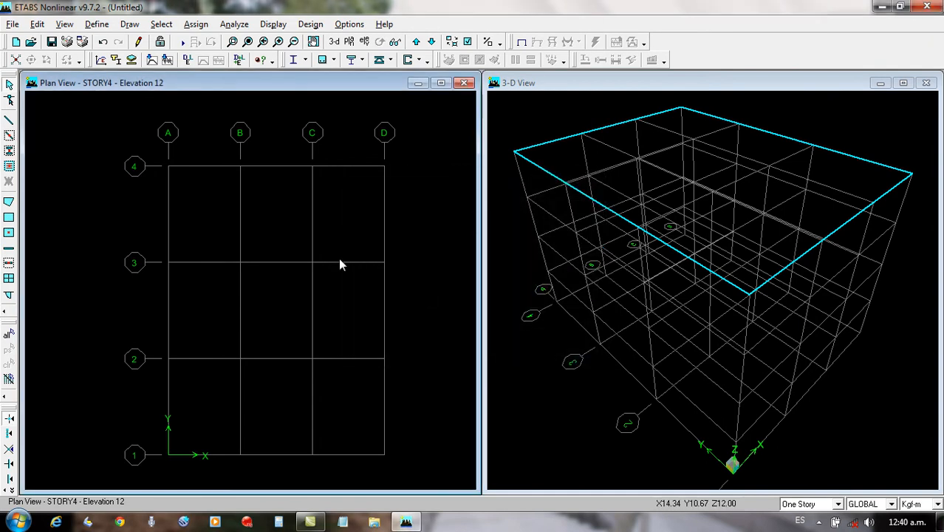
pyautogui.click(93, 25)
pyautogui.click(115, 41)
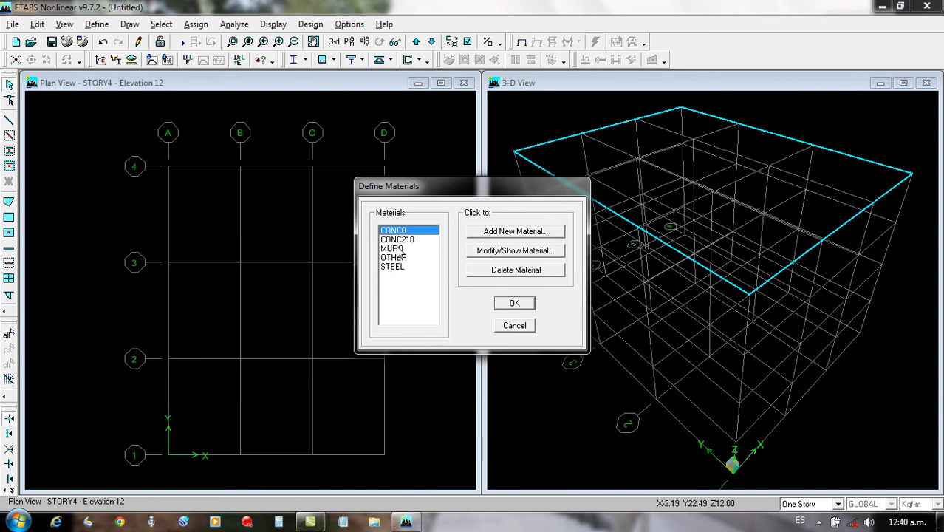
pyautogui.click(515, 326)
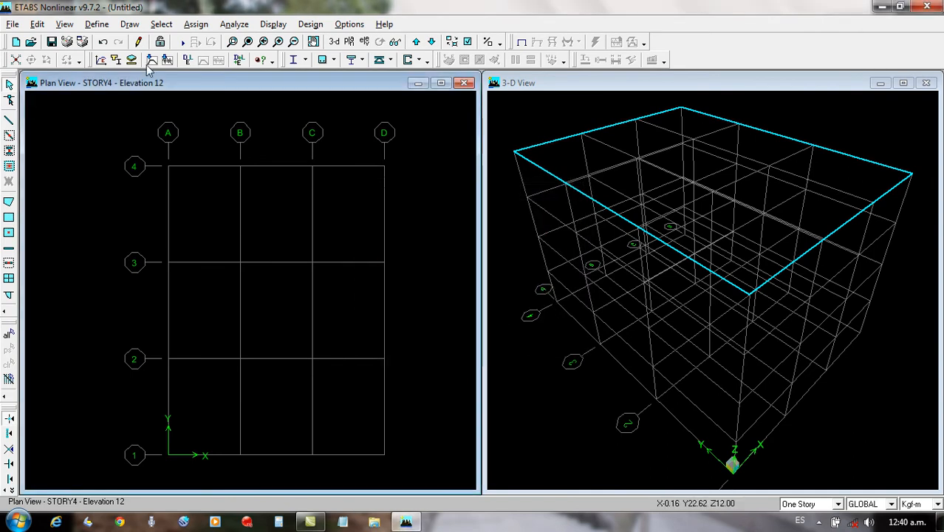
# Rename the wall section WALL1 as MURO25, set its material to MURO and its type to Membrane, and accept it.
pyautogui.click(97, 25)
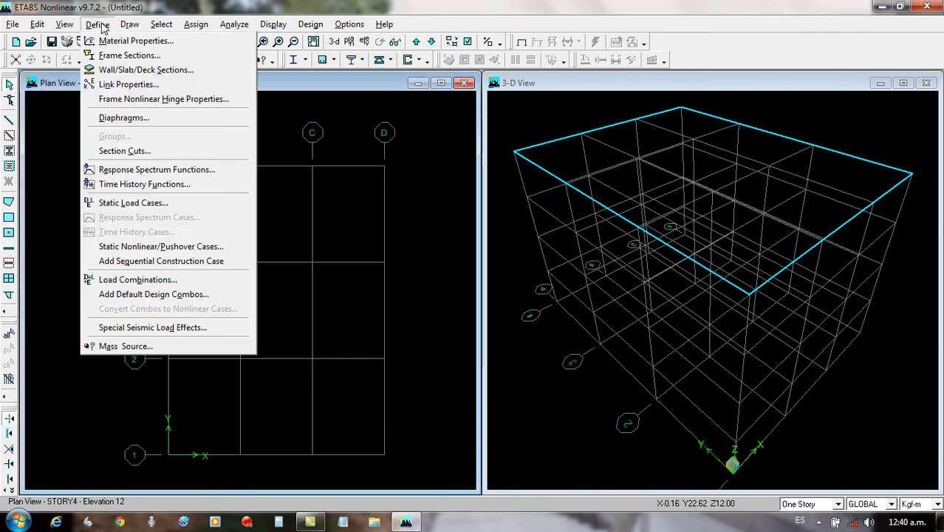
pyautogui.click(128, 70)
pyautogui.click(379, 248)
pyautogui.click(495, 250)
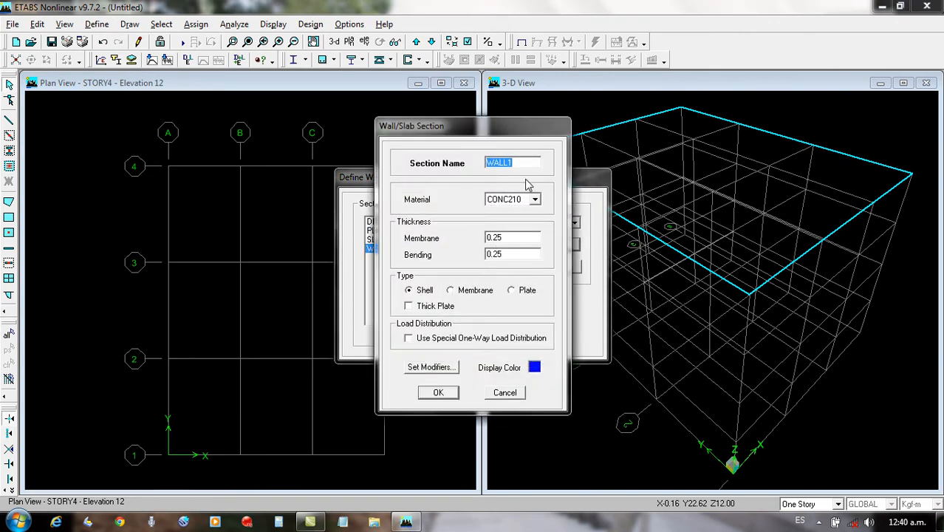
pyautogui.write('MURO25')
pyautogui.click(534, 199)
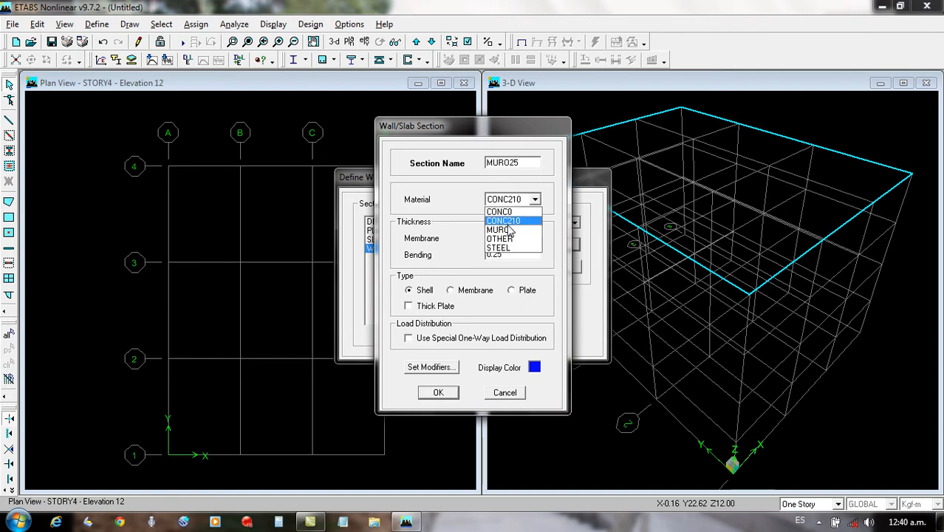
pyautogui.click(510, 230)
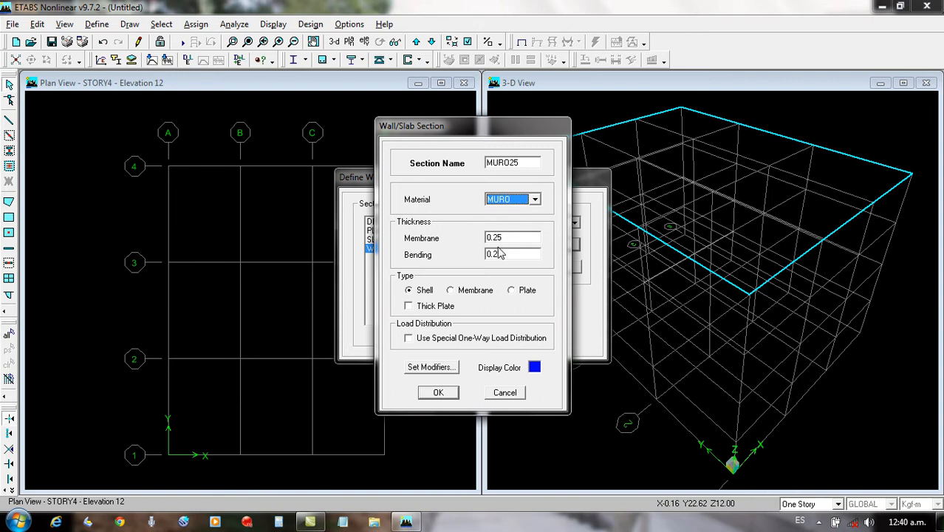
pyautogui.click(460, 292)
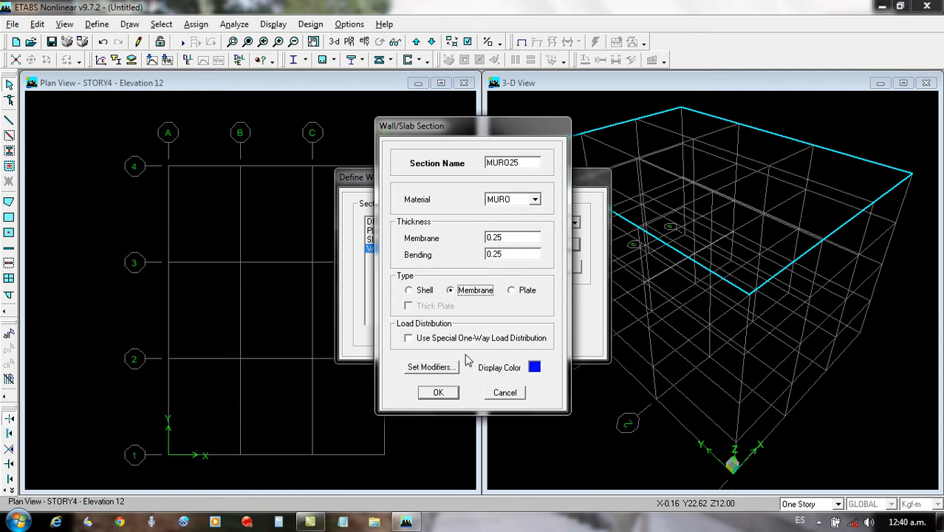
pyautogui.click(442, 394)
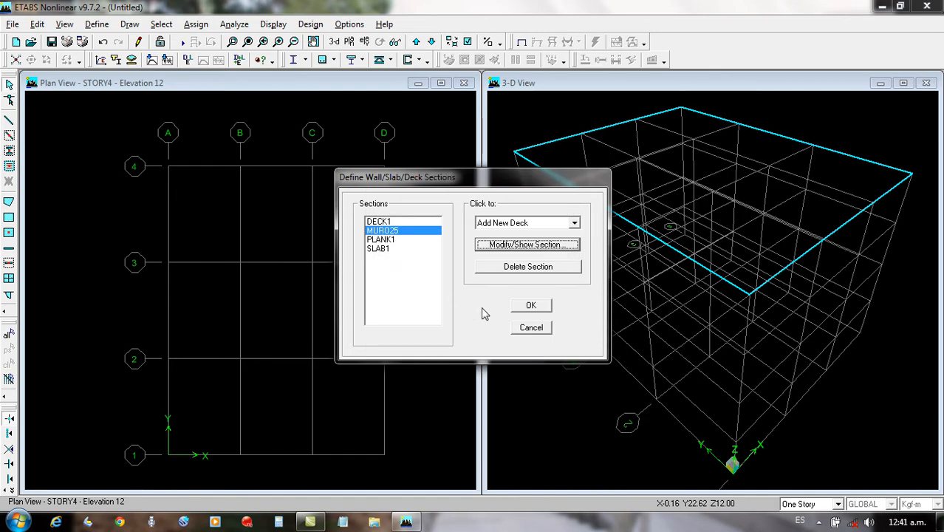
pyautogui.click(529, 306)
# Add a slab section named LOSA20 and assign it the material CONC0.
pyautogui.click(574, 223)
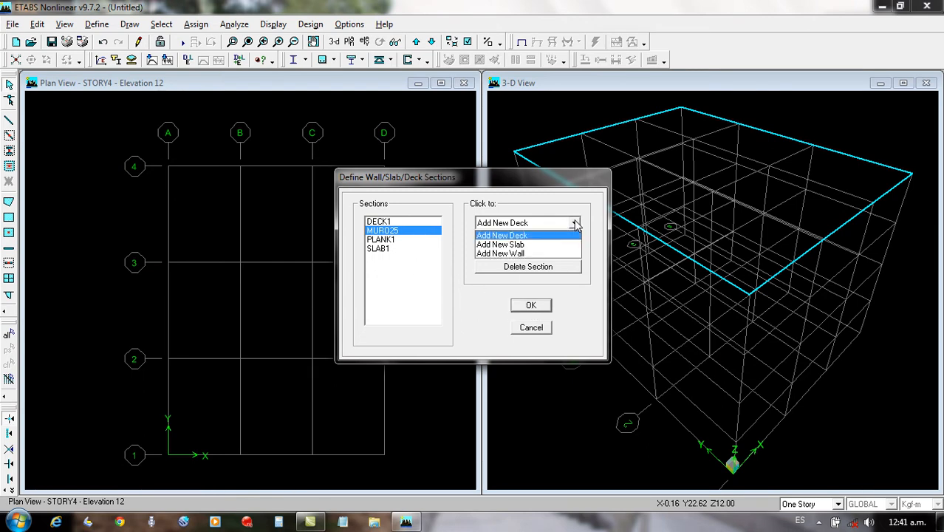
pyautogui.click(522, 244)
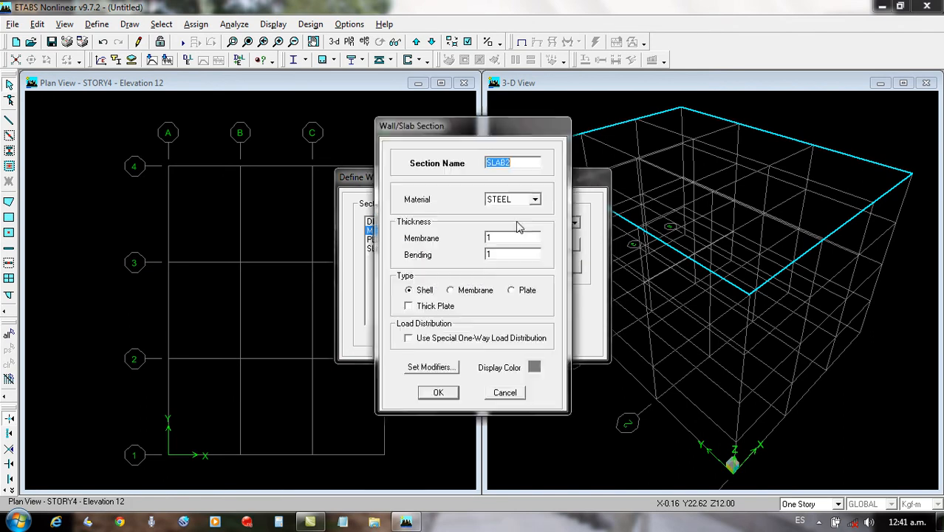
pyautogui.write('LOS')
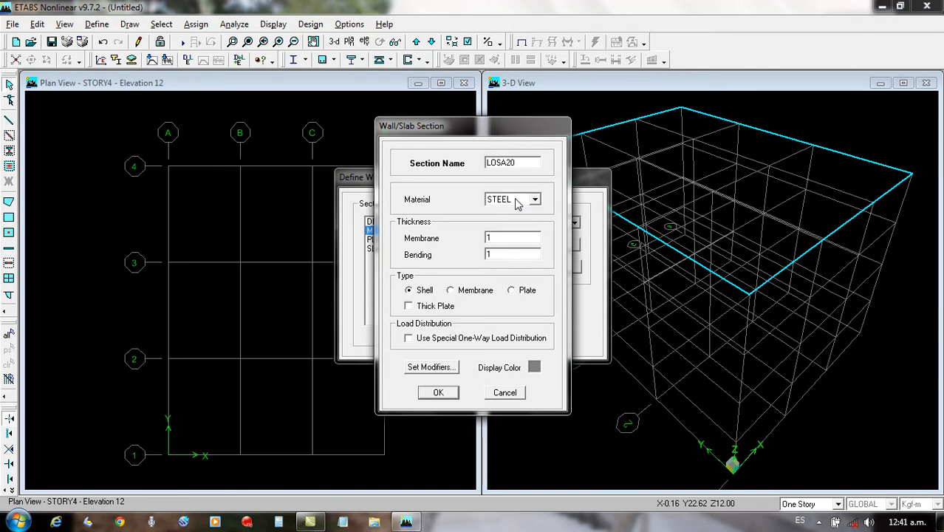
pyautogui.click(534, 199)
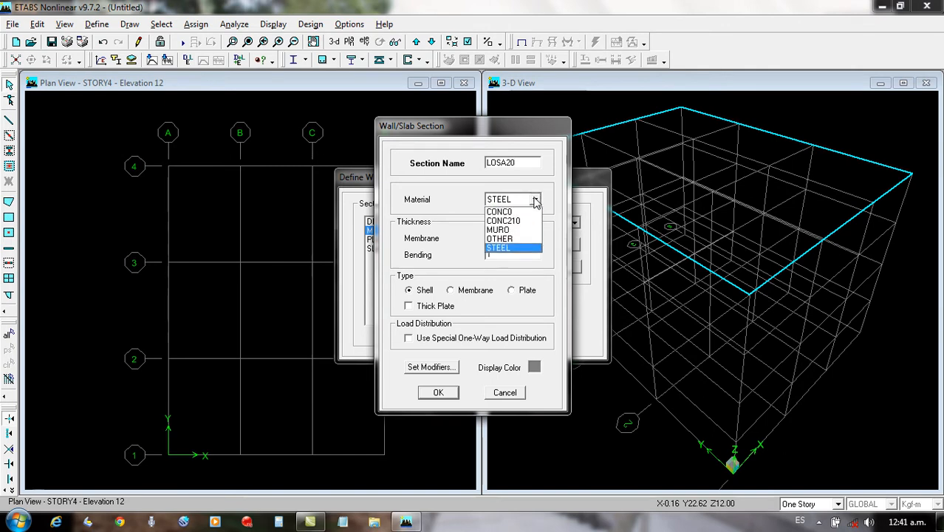
pyautogui.click(513, 212)
# Set LOSA20's membrane thickness to .20, type to Membrane with special one-way load distribution, and accept the section and the section definitions.
pyautogui.doubleClick(506, 236)
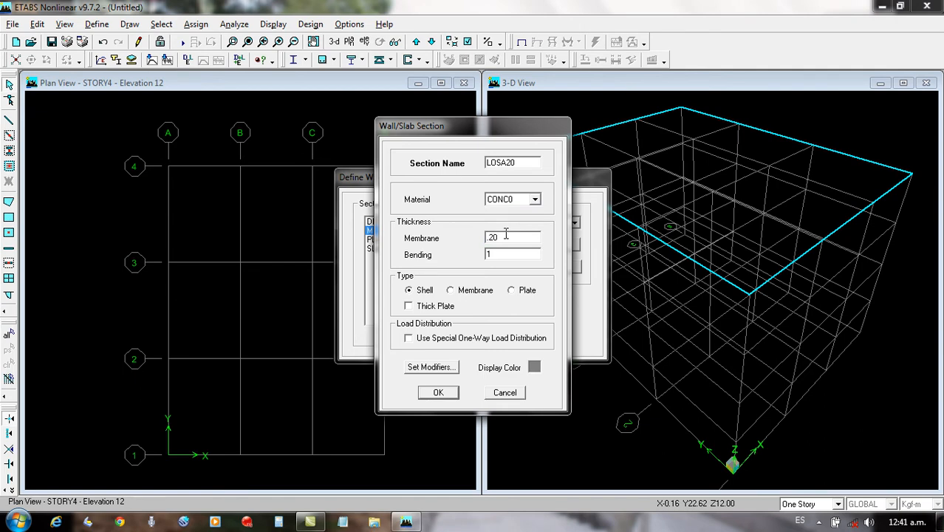
pyautogui.click(463, 291)
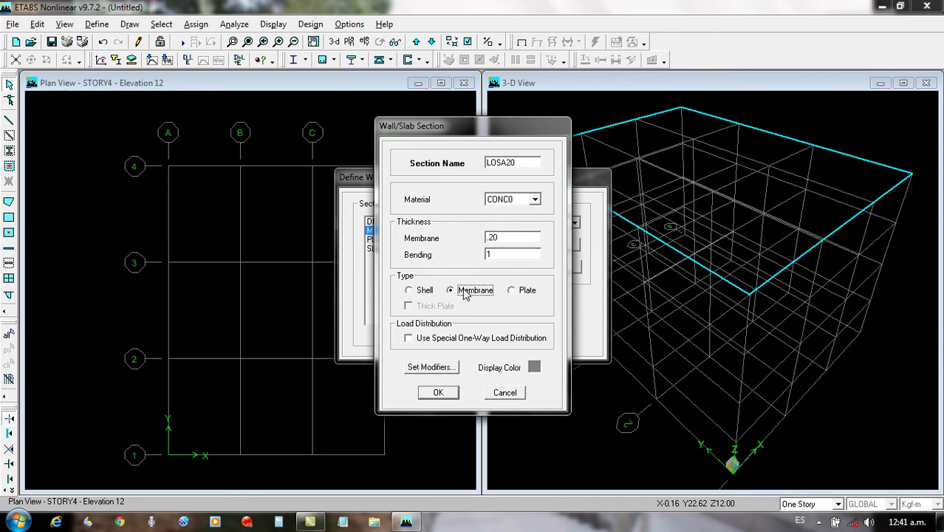
pyautogui.click(421, 344)
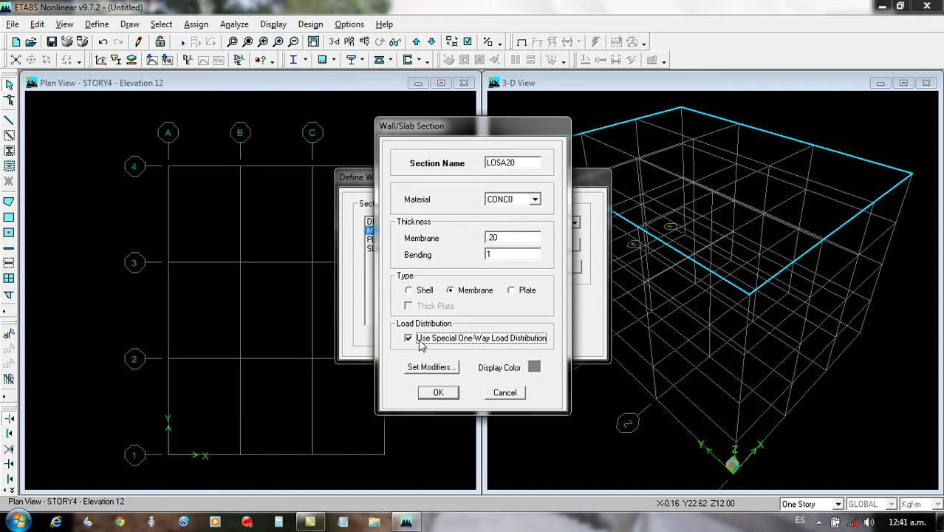
pyautogui.click(439, 394)
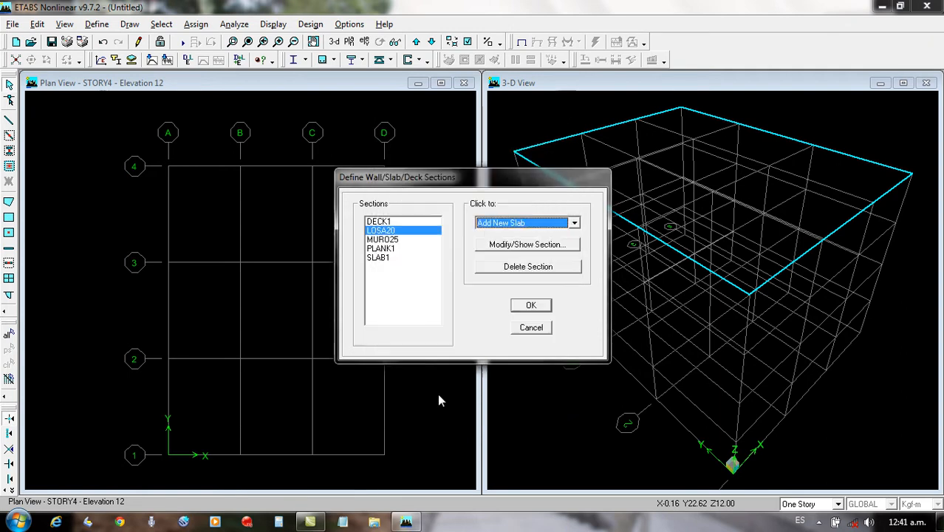
pyautogui.click(525, 307)
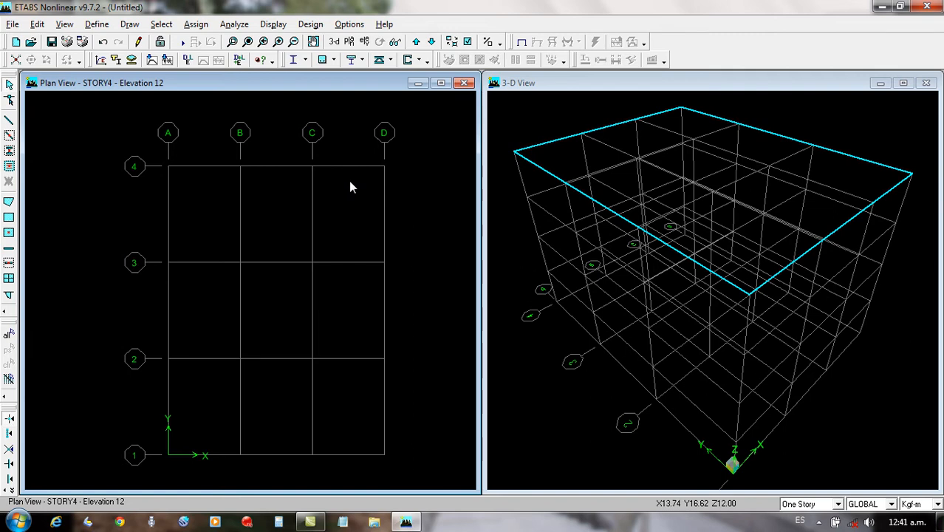
# Review the DEAD and LIVE static load case definitions and accept them.
pyautogui.click(97, 25)
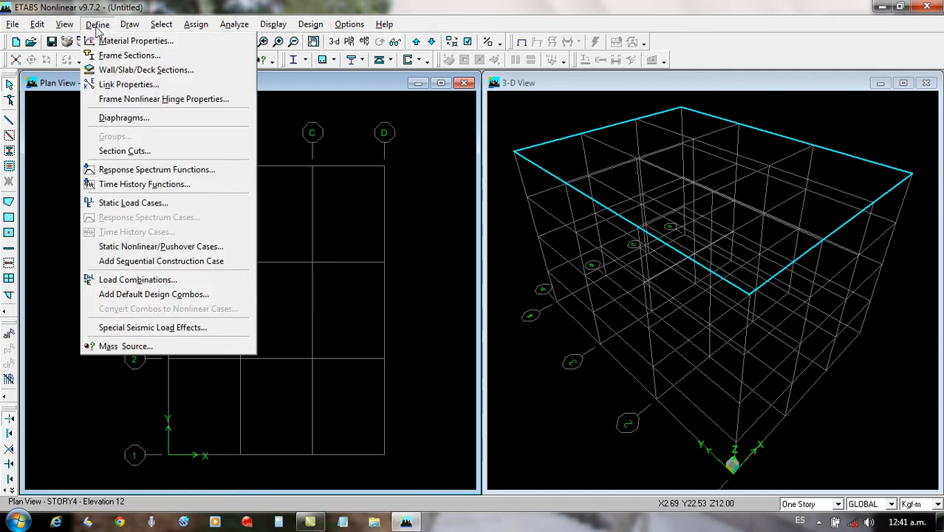
pyautogui.click(133, 203)
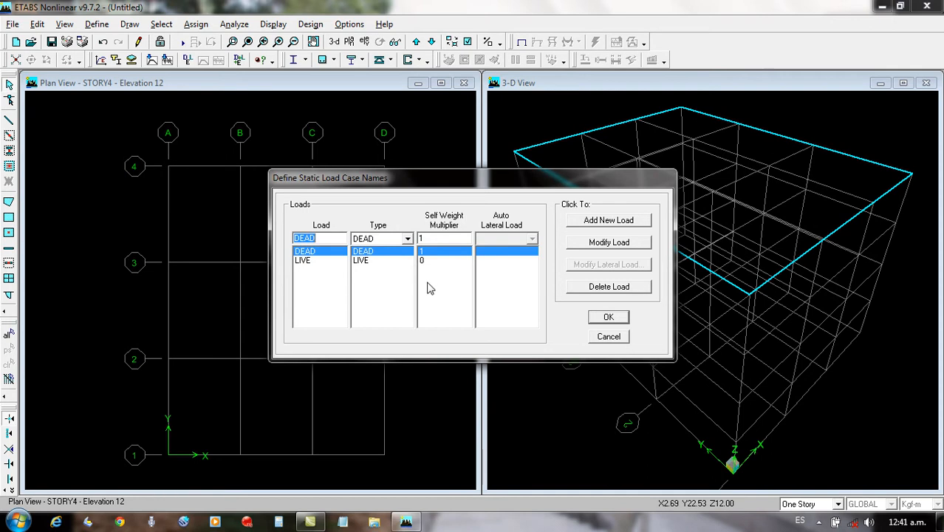
pyautogui.click(607, 317)
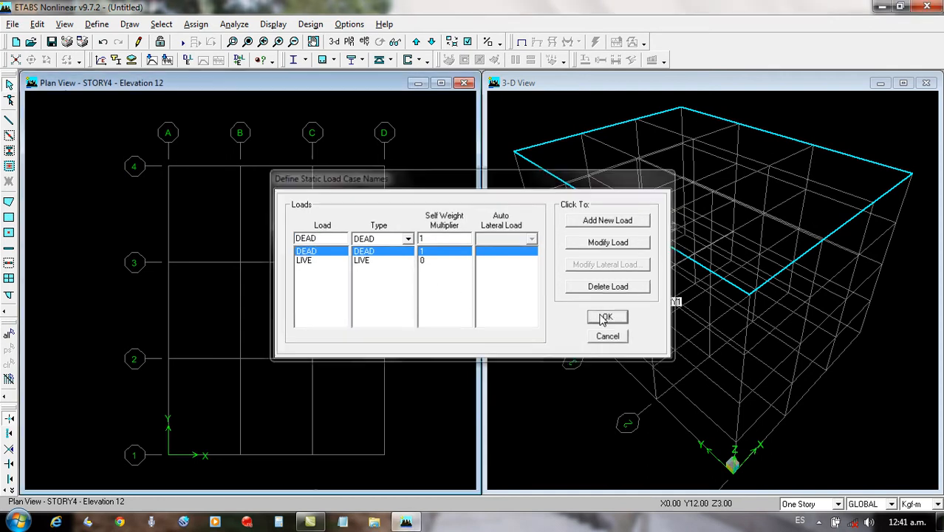
# Define three additional rigid diaphragms, D2, D3 and D4, and accept the diaphragm list.
pyautogui.click(97, 24)
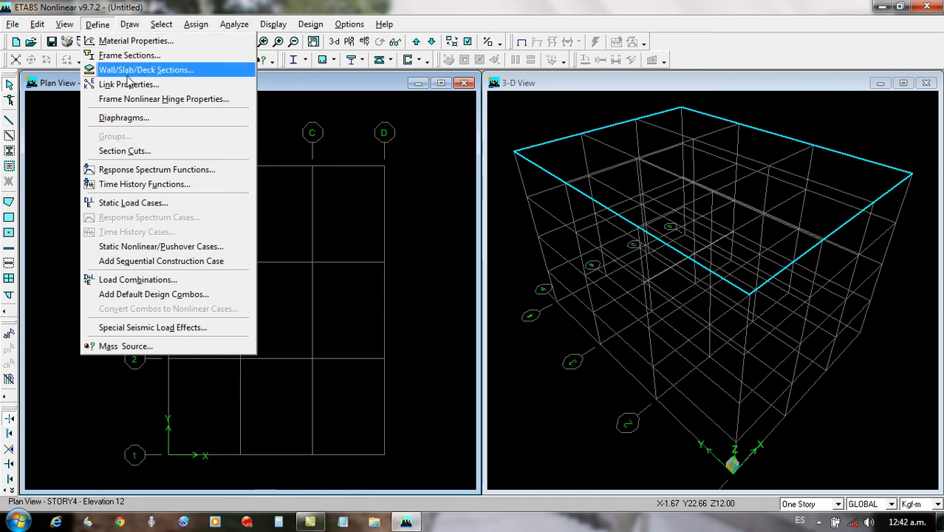
pyautogui.click(133, 118)
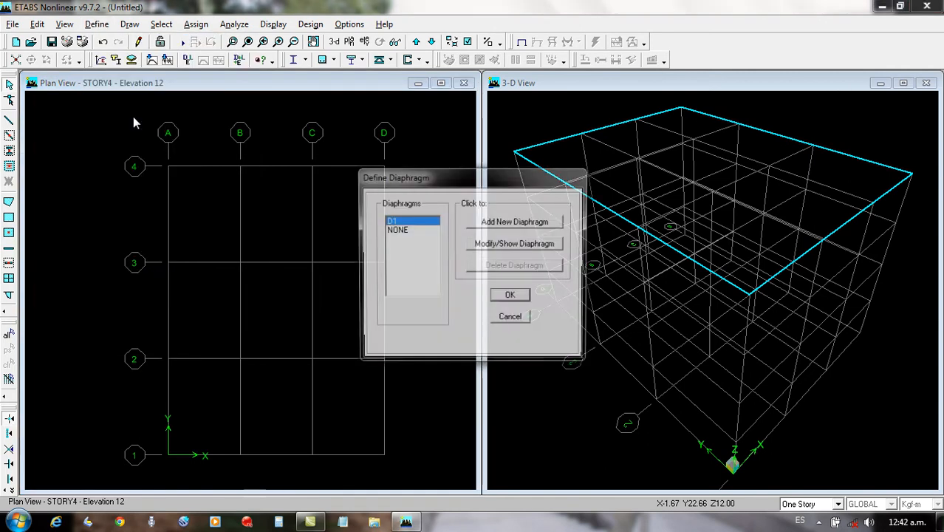
pyautogui.click(493, 226)
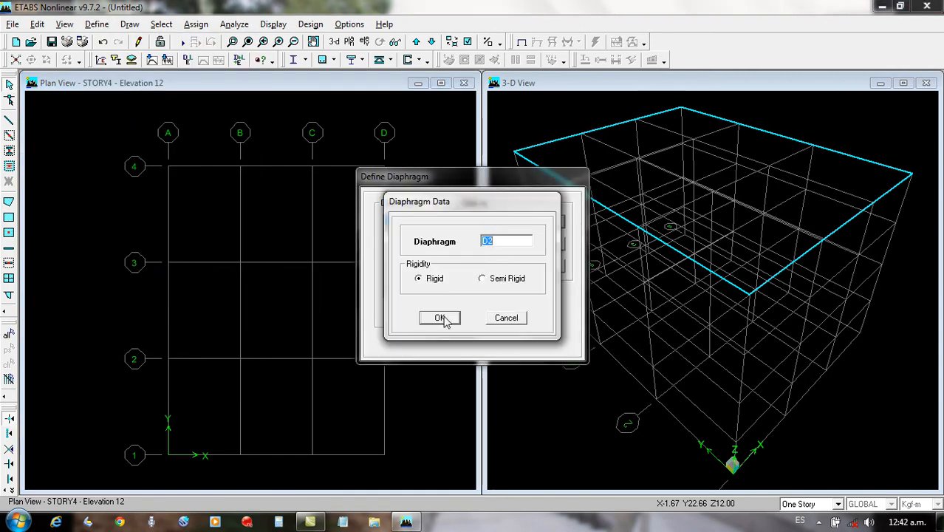
pyautogui.click(444, 318)
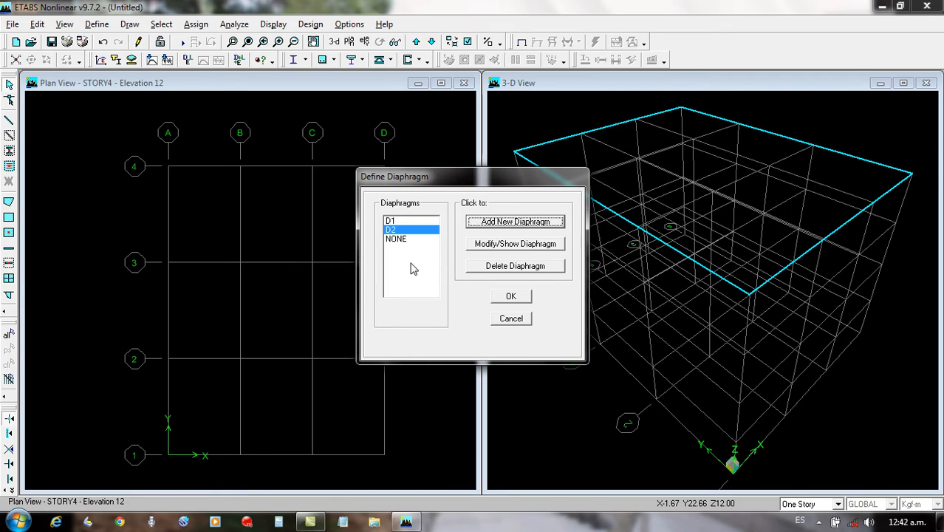
pyautogui.click(492, 228)
pyautogui.click(444, 318)
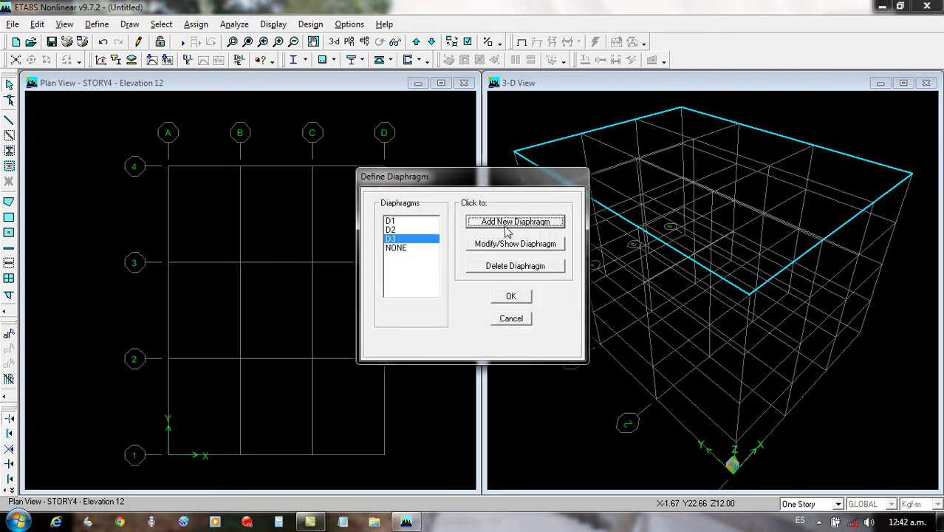
pyautogui.click(507, 230)
pyautogui.click(447, 318)
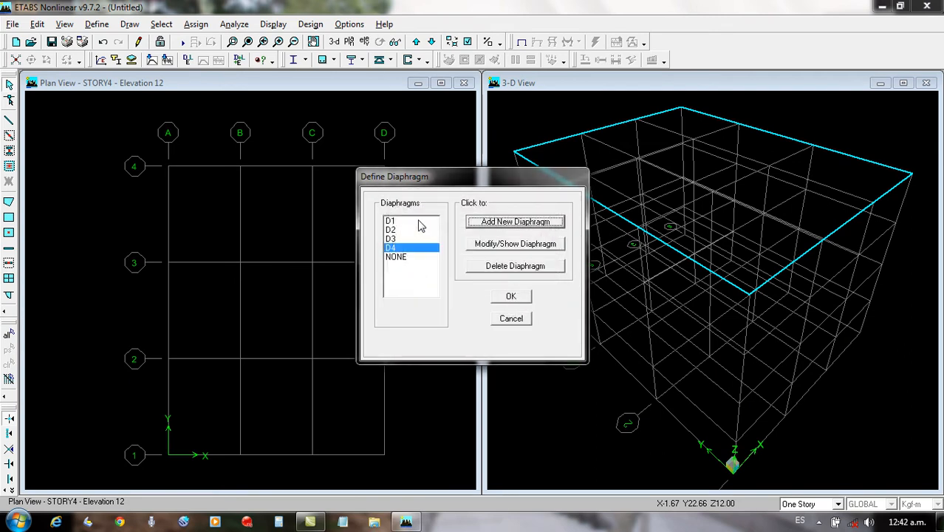
pyautogui.click(510, 295)
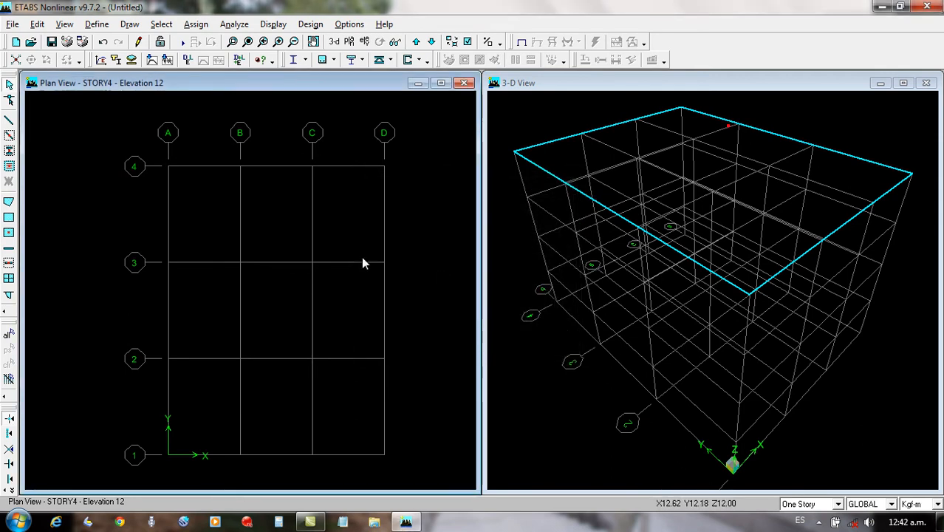
# Start saving the model under a new name and browse to the personal folder inside C:\INFORMACION.
pyautogui.click(13, 23)
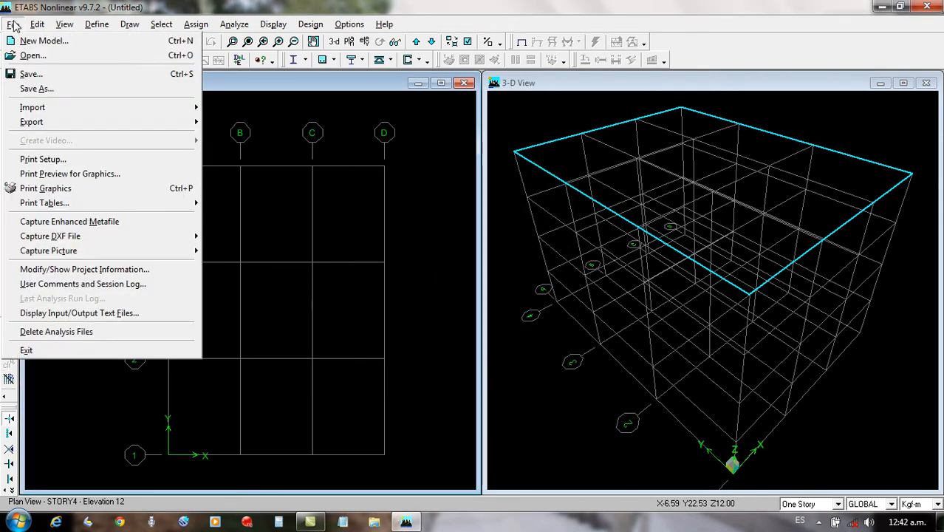
pyautogui.click(61, 91)
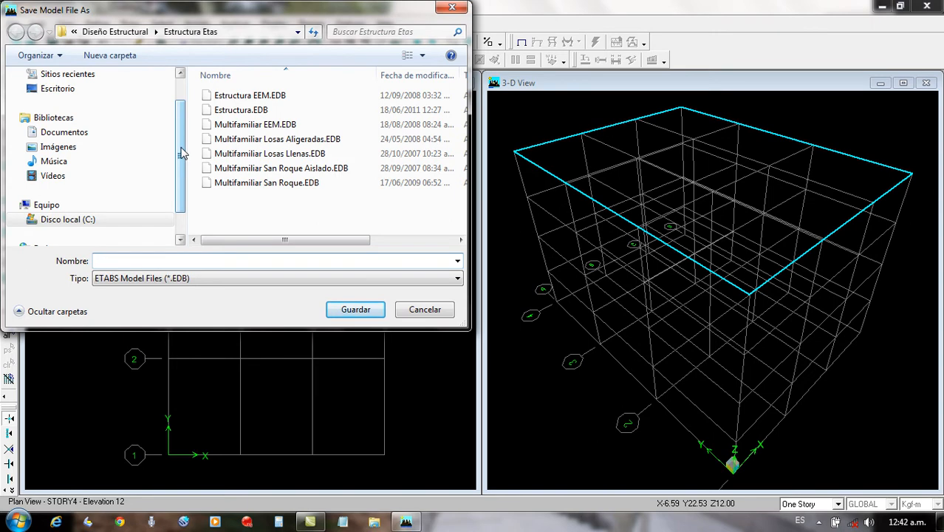
pyautogui.moveTo(182, 153); pyautogui.dragTo(185, 185)
pyautogui.click(122, 190)
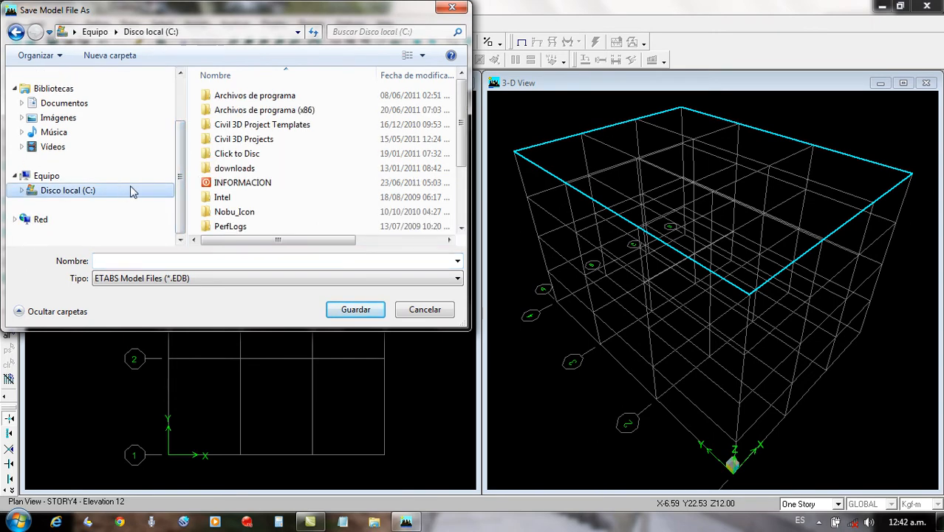
pyautogui.doubleClick(228, 186)
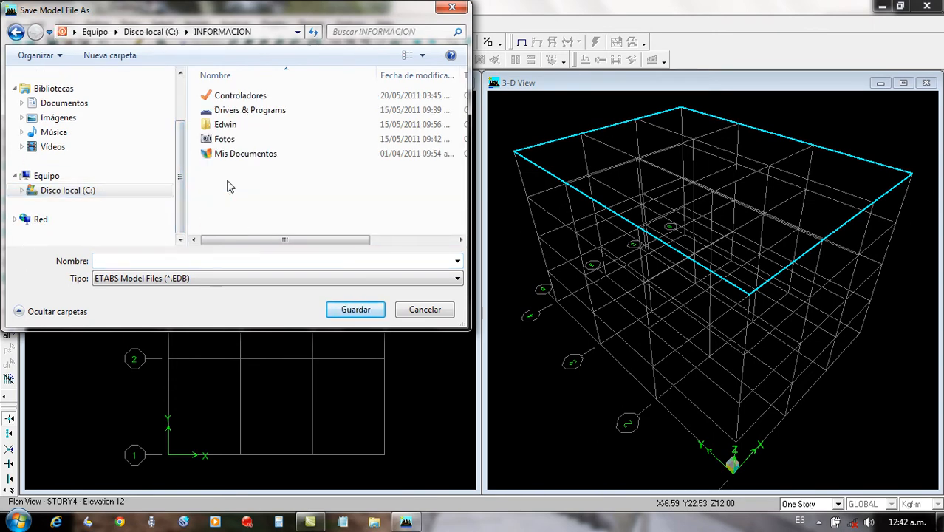
pyautogui.doubleClick(229, 129)
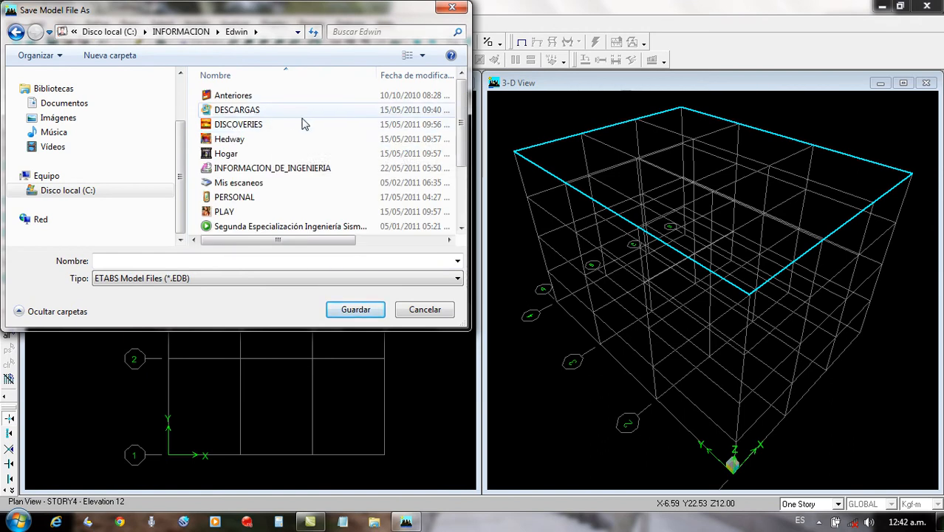
pyautogui.scroll(-2, 301, 166)
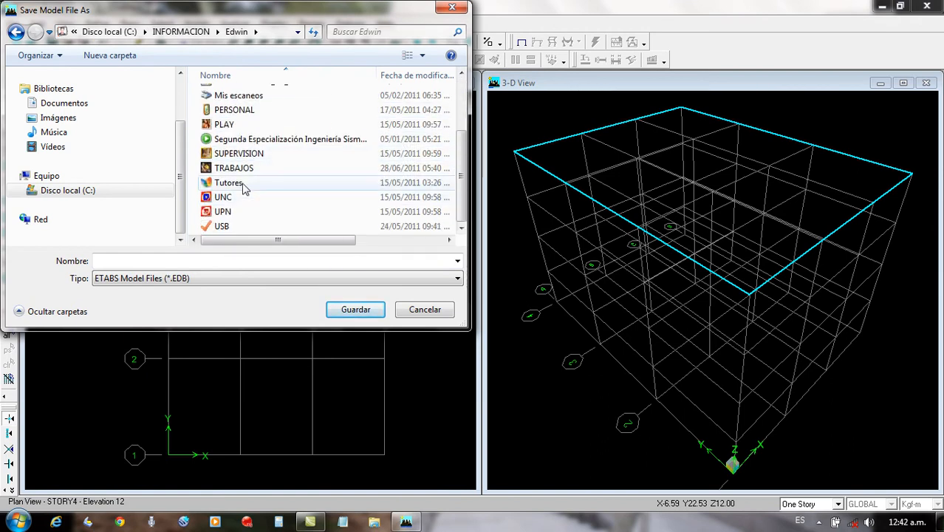
pyautogui.scroll(2, 254, 189)
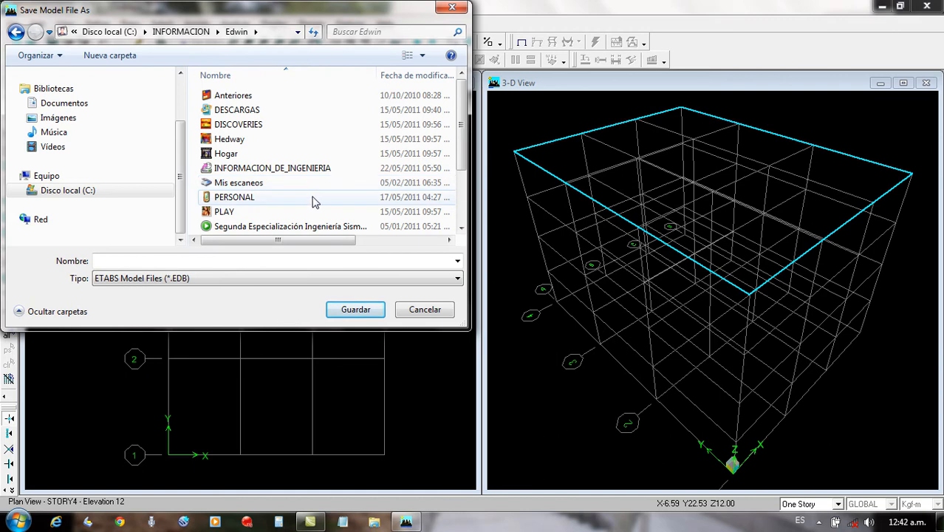
pyautogui.click(424, 57)
pyautogui.click(424, 56)
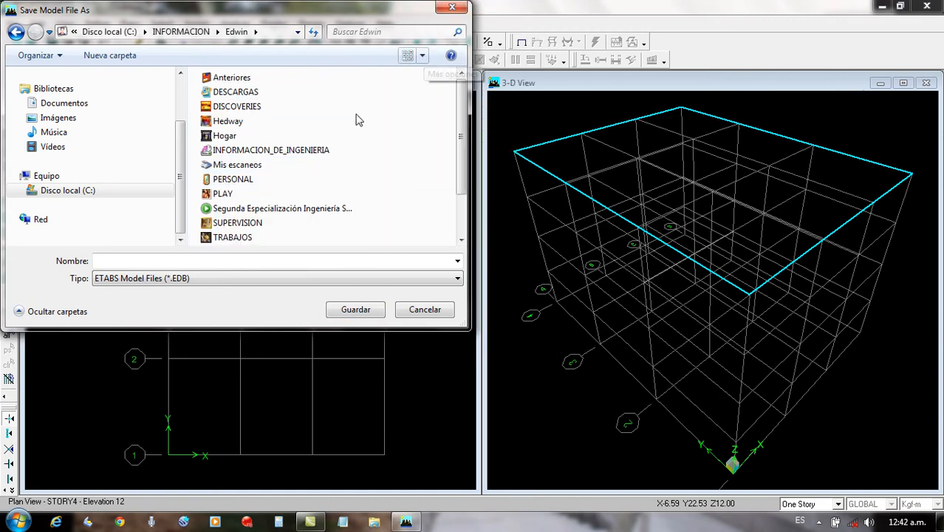
# Create a new folder named MODETABS in the personal folder and open it.
pyautogui.rightClick(369, 155)
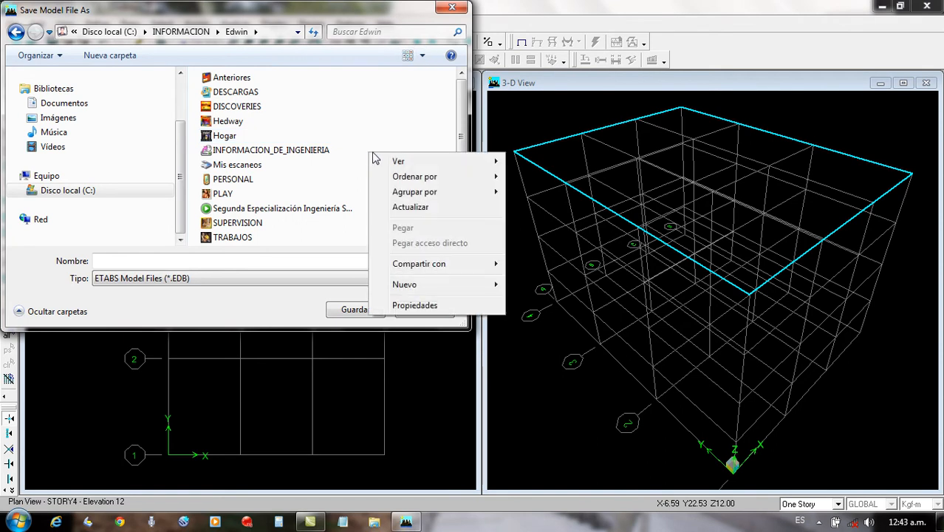
pyautogui.moveTo(433, 286)
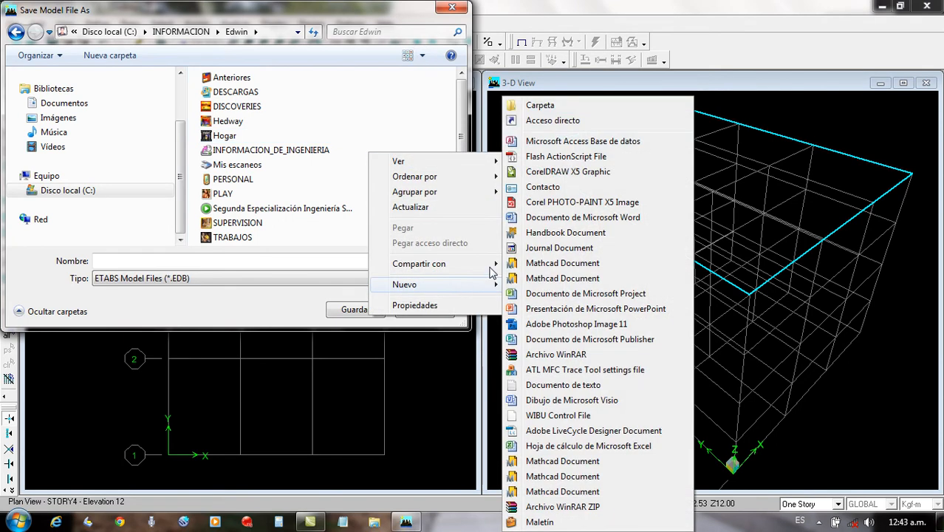
pyautogui.click(533, 100)
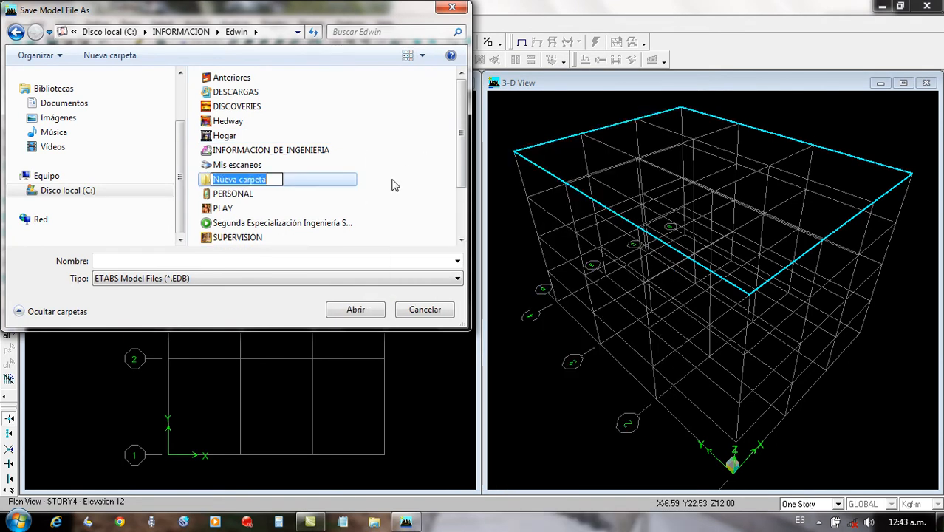
pyautogui.write('M,OD')
pyautogui.press('BackSpace')
pyautogui.press('BackSpace')
pyautogui.press('BackSpace')
pyautogui.write('ODETA')
pyautogui.press('Return')
pyautogui.press('Return')
# Save the model as EJ1 in the MODETABS folder.
pyautogui.click(104, 260)
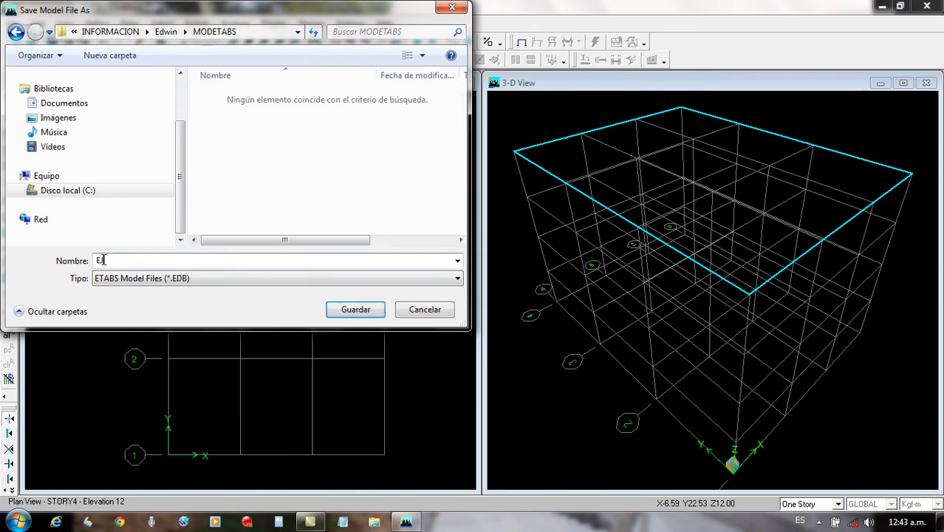
pyautogui.write('EJ1')
pyautogui.click(350, 309)
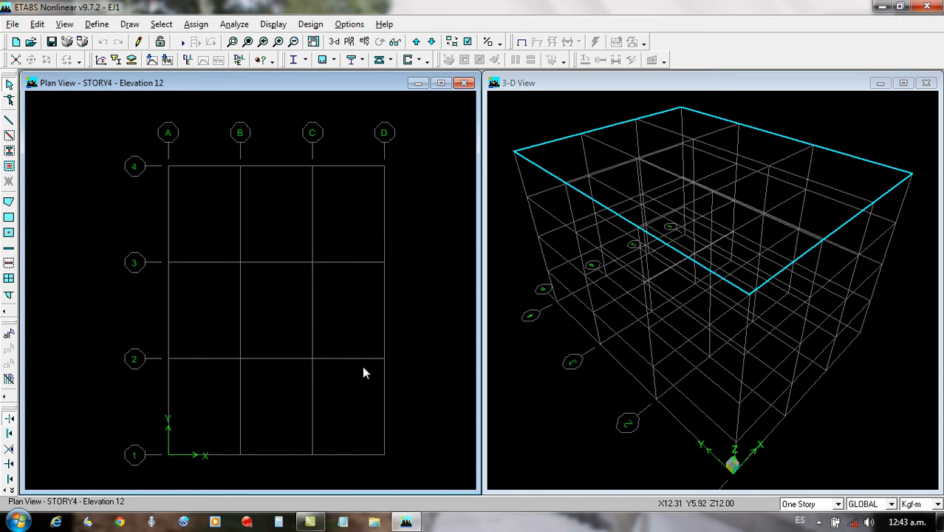
# Switch to Windows Explorer and open the TRABAJOS folder in the personal folder under C:\INFORMACION.
pyautogui.click(374, 522)
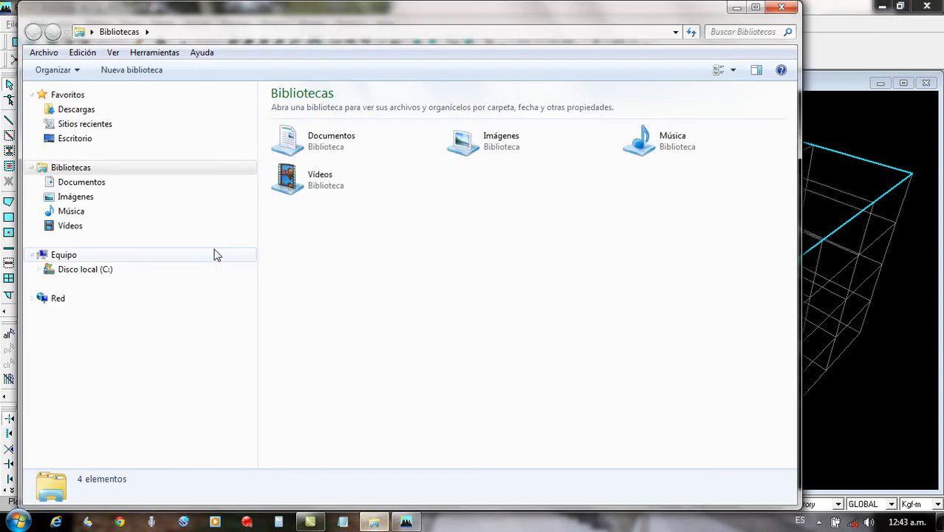
pyautogui.click(80, 268)
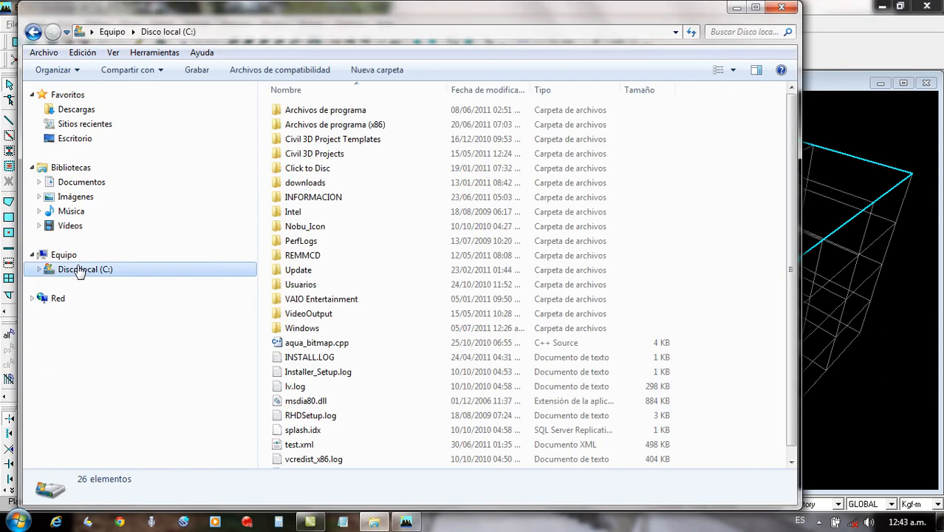
pyautogui.doubleClick(310, 198)
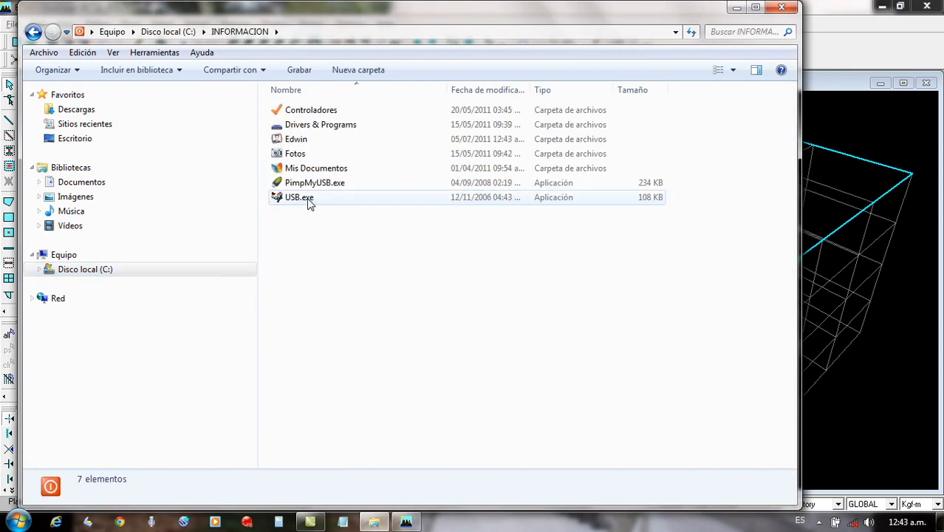
pyautogui.doubleClick(309, 141)
pyautogui.click(310, 287)
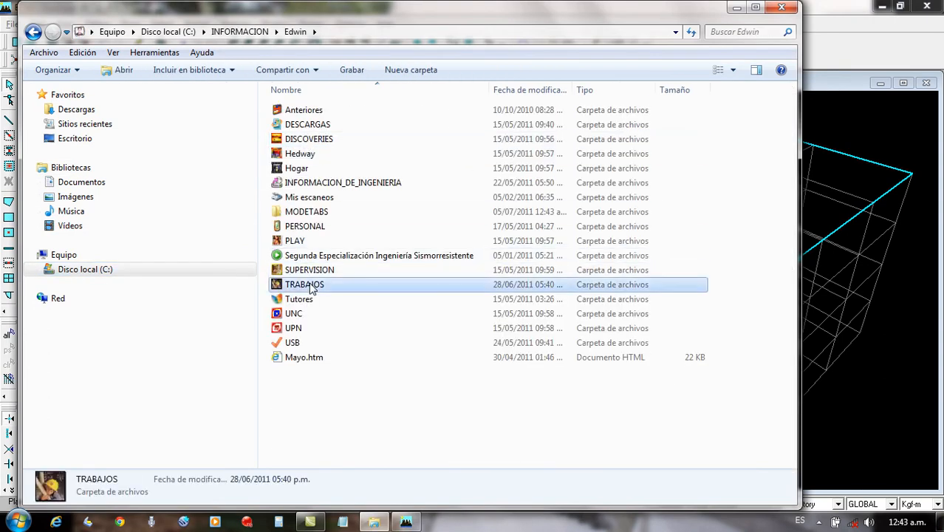
pyautogui.doubleClick(310, 287)
# Copy espectro.txt from the MOD folder of the client's project under 2010.
pyautogui.click(292, 113)
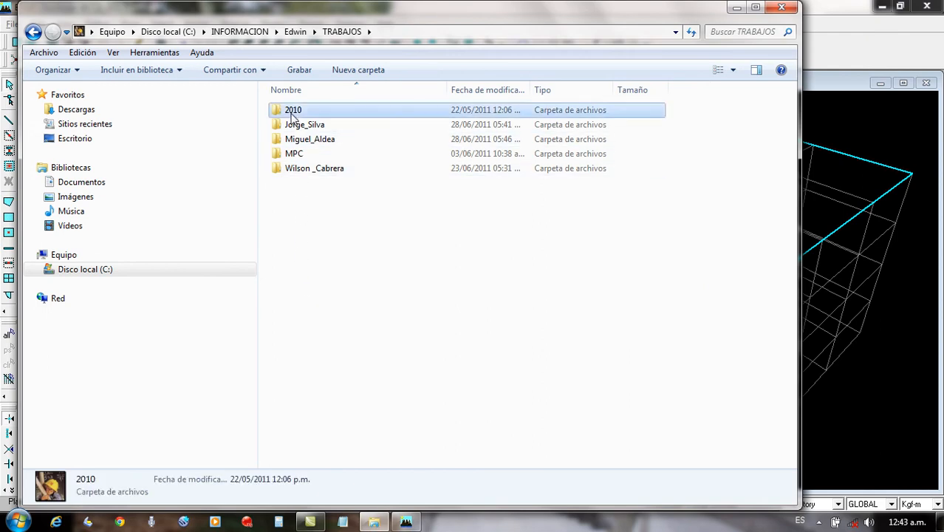
pyautogui.doubleClick(294, 114)
pyautogui.click(320, 198)
pyautogui.doubleClick(321, 197)
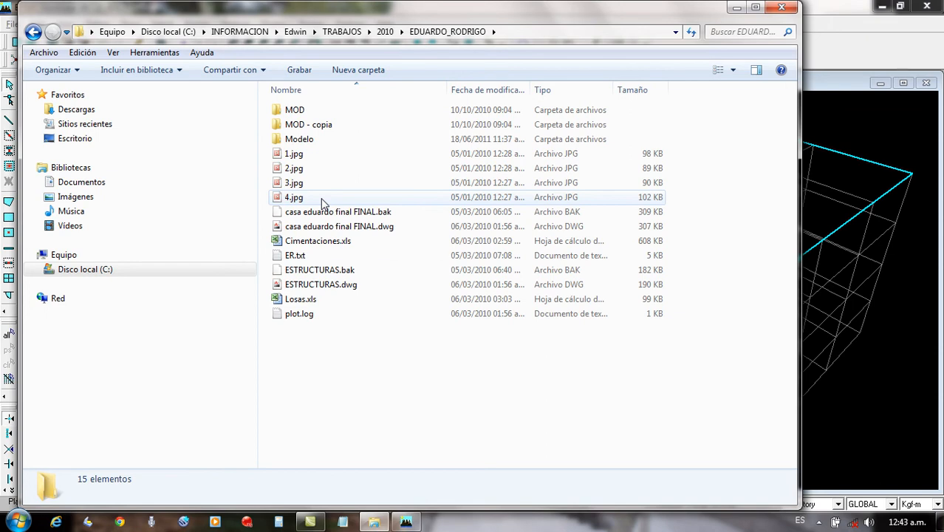
pyautogui.doubleClick(295, 110)
pyautogui.scroll(-6, 348, 246)
pyautogui.scroll(-5, 346, 244)
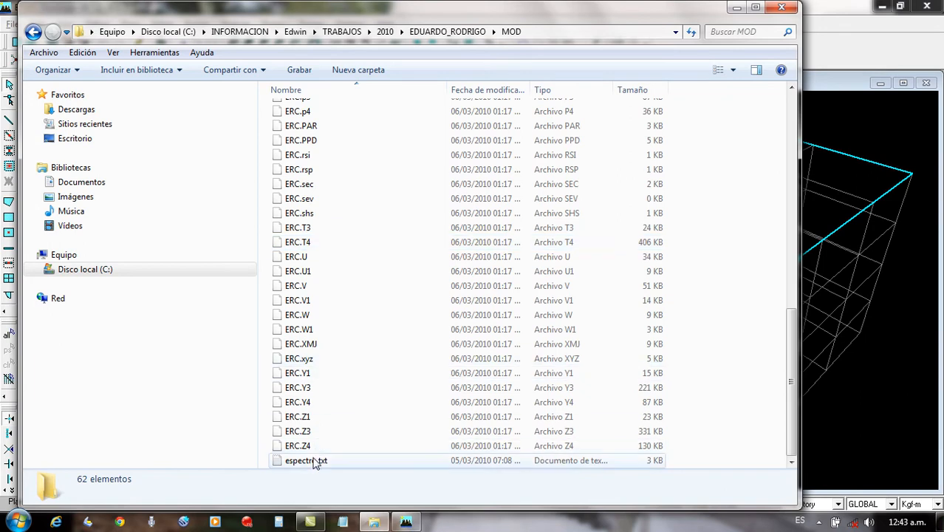
pyautogui.click(313, 460)
pyautogui.rightClick(316, 461)
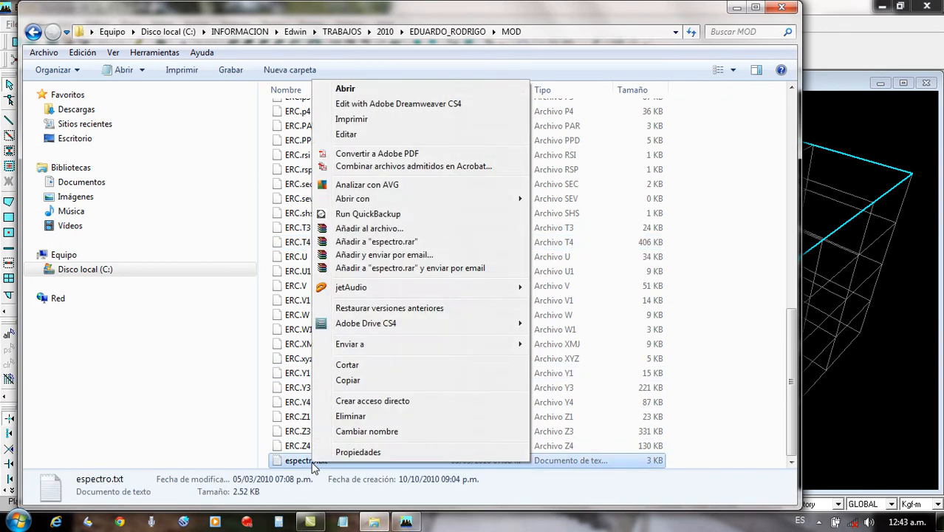
pyautogui.click(347, 380)
# Paste espectro.txt into the MODETABS folder in the personal folder under C:\INFORMACION, then close Explorer to return to ETABS.
pyautogui.click(118, 270)
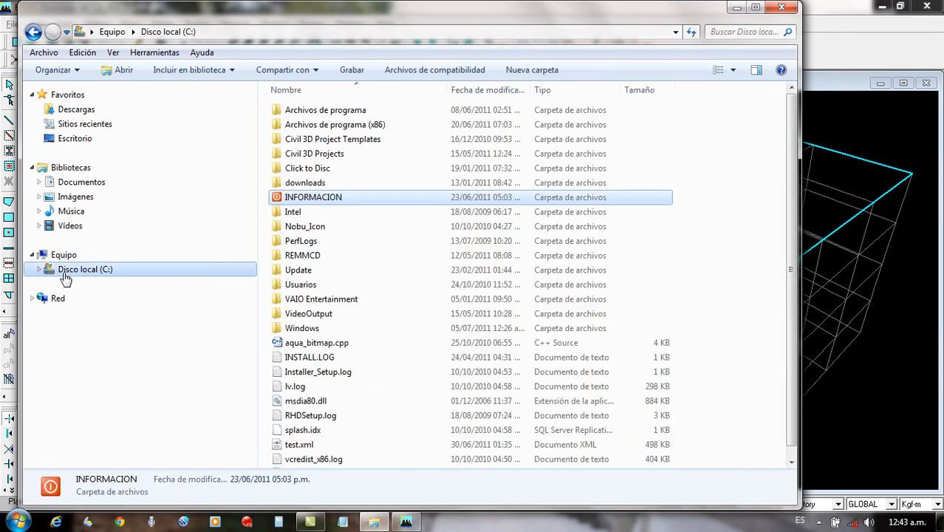
pyautogui.doubleClick(315, 200)
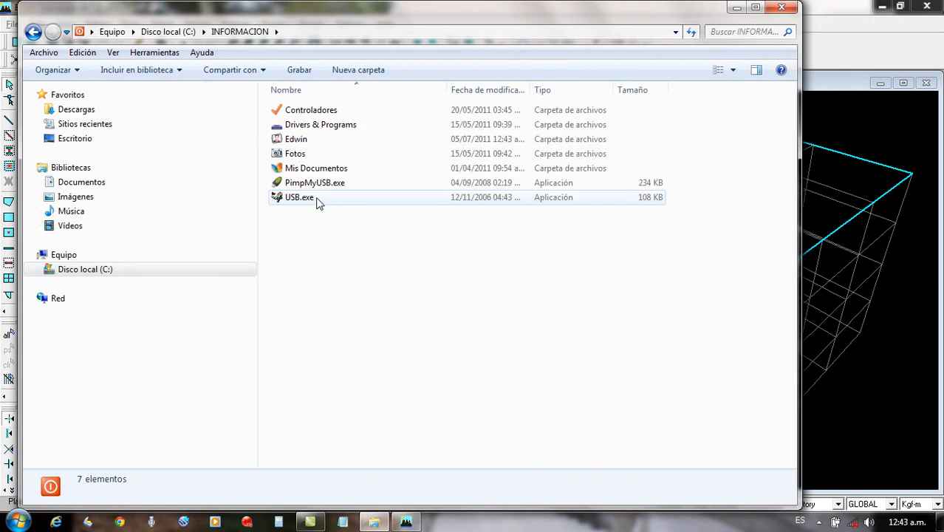
pyautogui.doubleClick(296, 139)
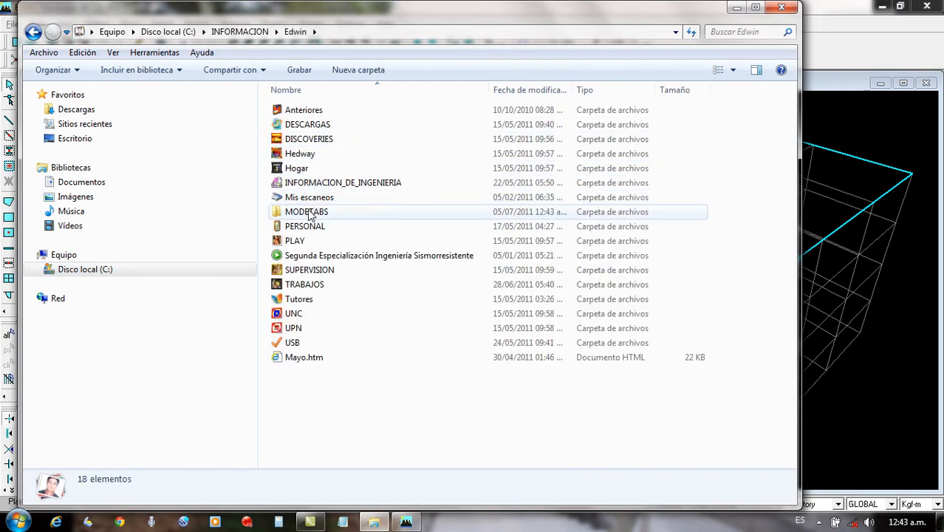
pyautogui.doubleClick(309, 212)
pyautogui.rightClick(289, 174)
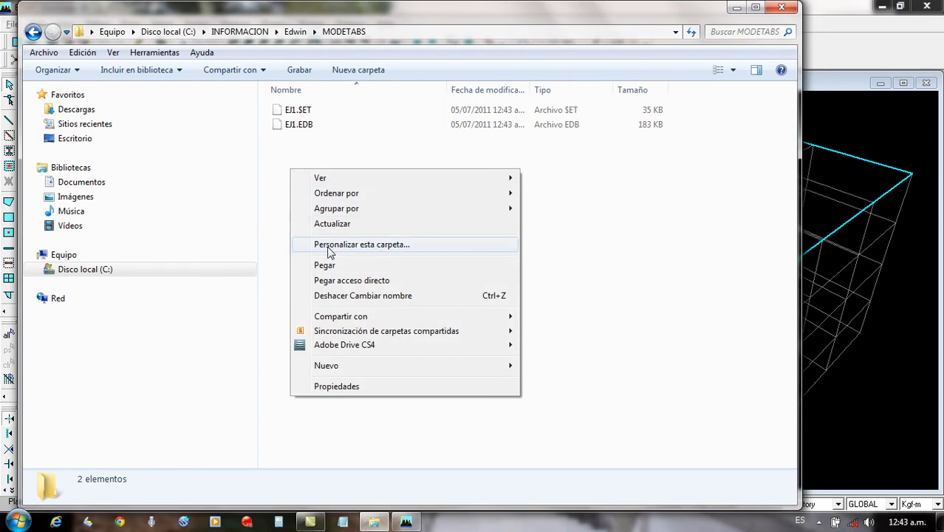
pyautogui.click(328, 264)
pyautogui.click(782, 7)
pyautogui.click(271, 215)
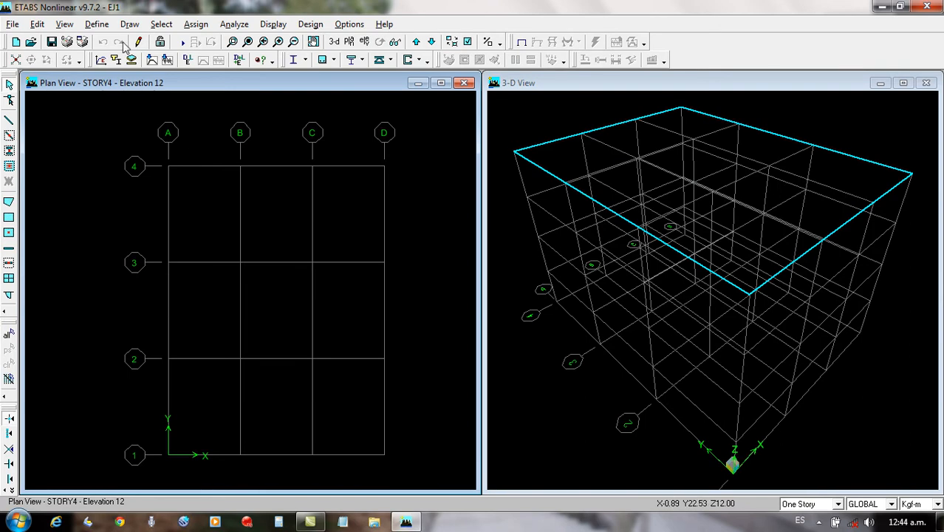
# Add a response spectrum function of type Spectrum from File, named ESPECTRO, with values set as Period vs Value.
pyautogui.click(98, 24)
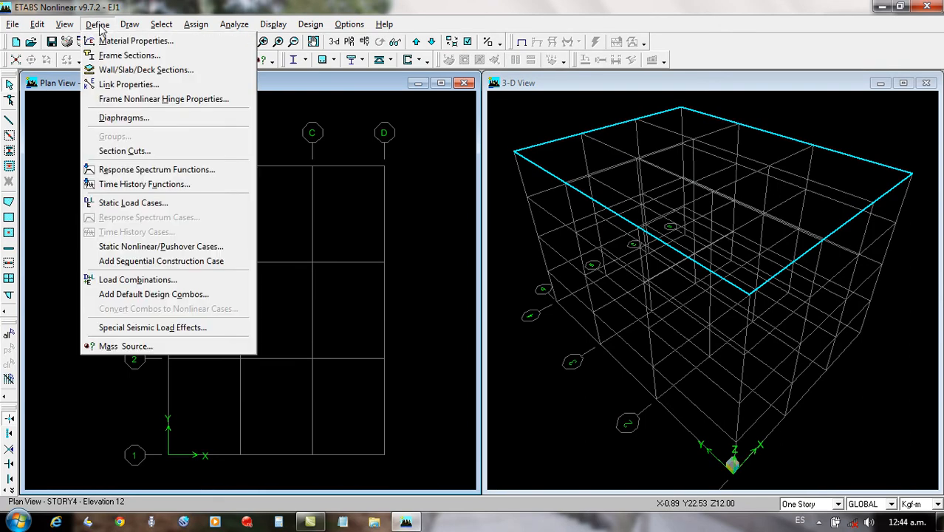
pyautogui.click(137, 172)
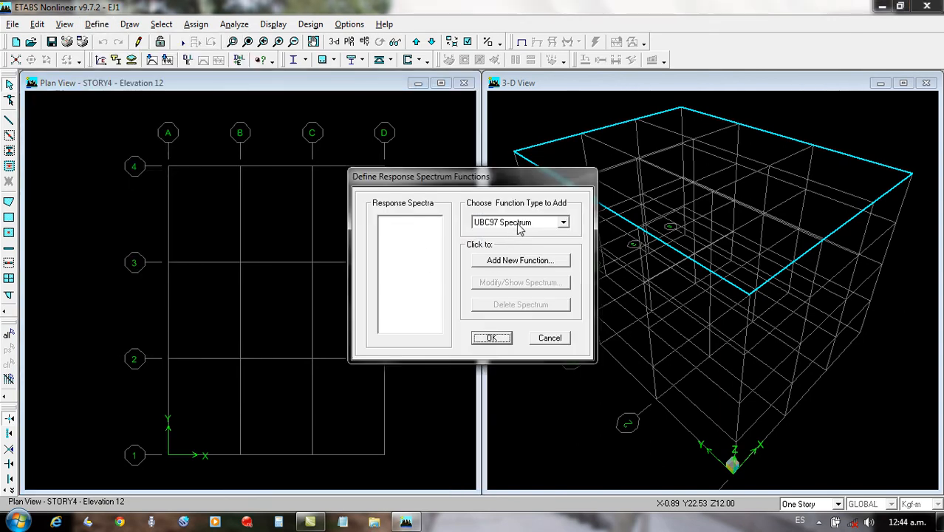
pyautogui.click(564, 223)
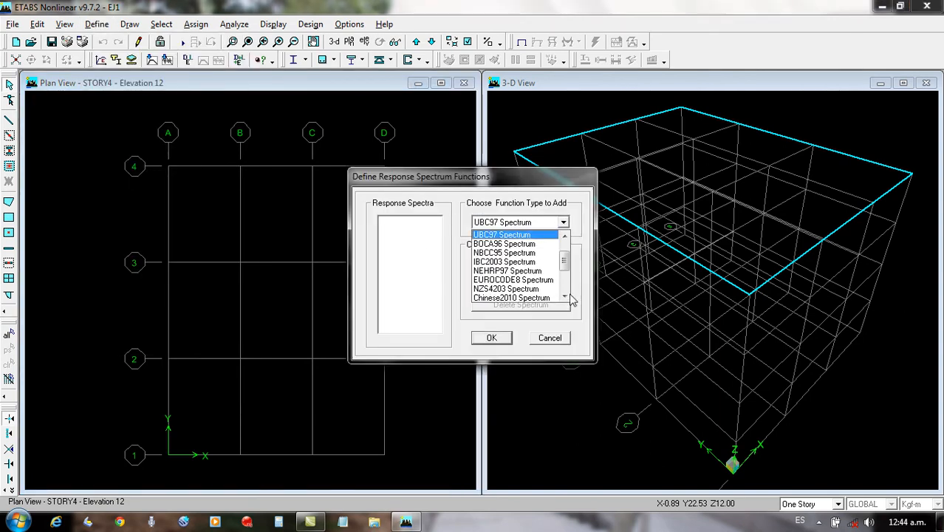
pyautogui.scroll(3, 565, 251)
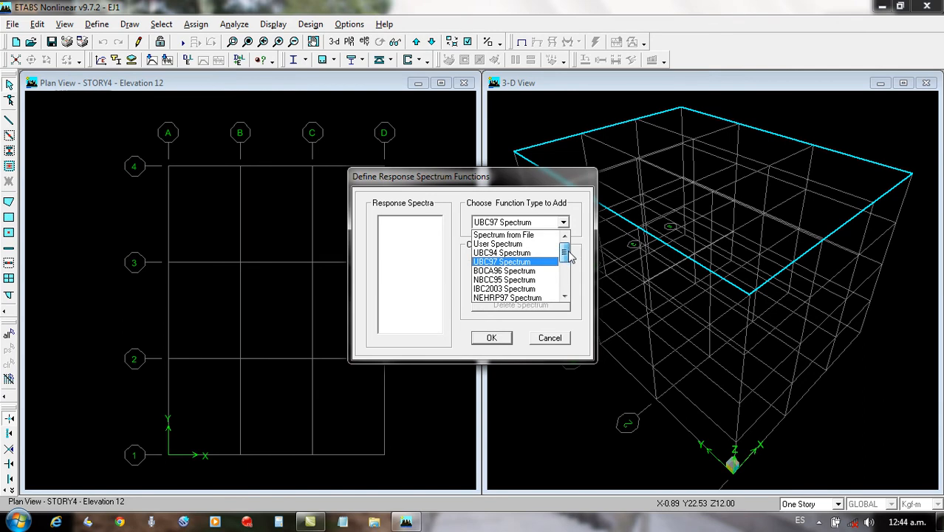
pyautogui.click(502, 235)
pyautogui.click(510, 261)
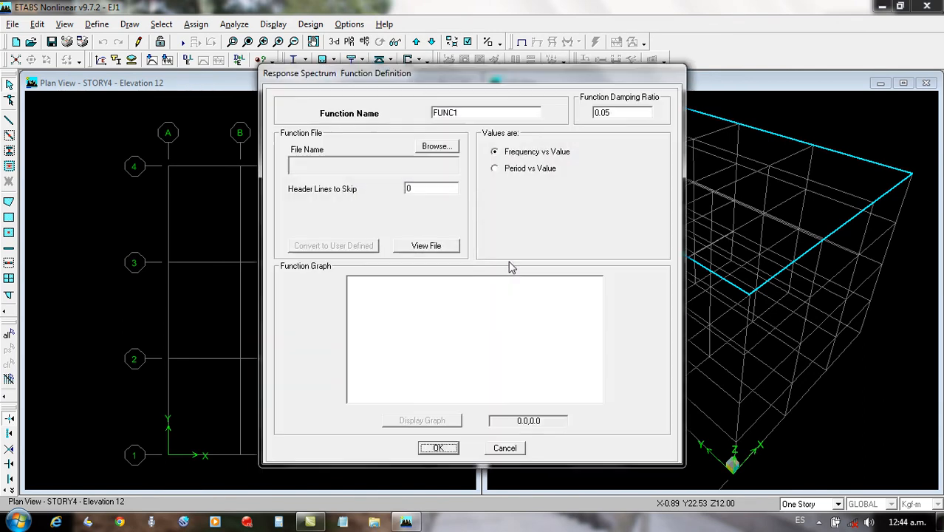
pyautogui.doubleClick(465, 113)
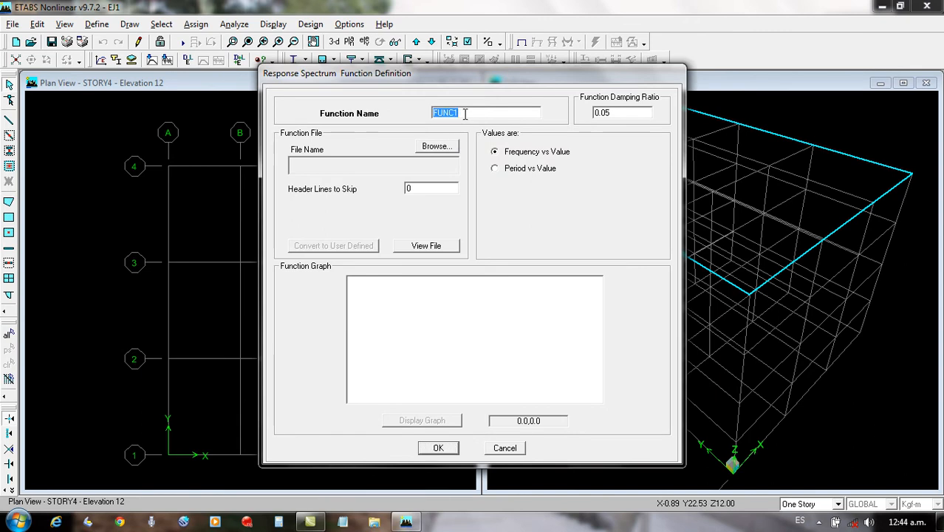
pyautogui.write('ESPECTRO')
pyautogui.click(495, 168)
# Load espectro.txt from the MODETABS folder as the function file, listing all file types to find it.
pyautogui.click(437, 148)
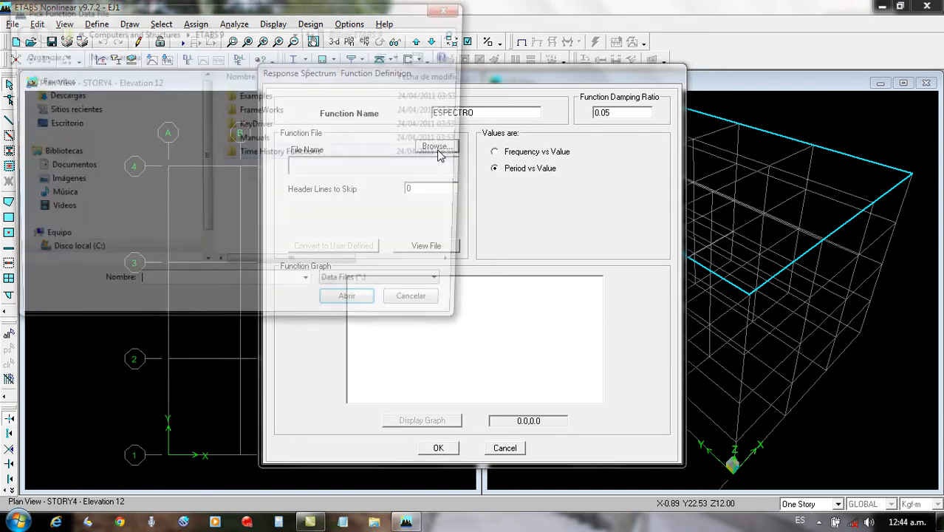
pyautogui.click(96, 256)
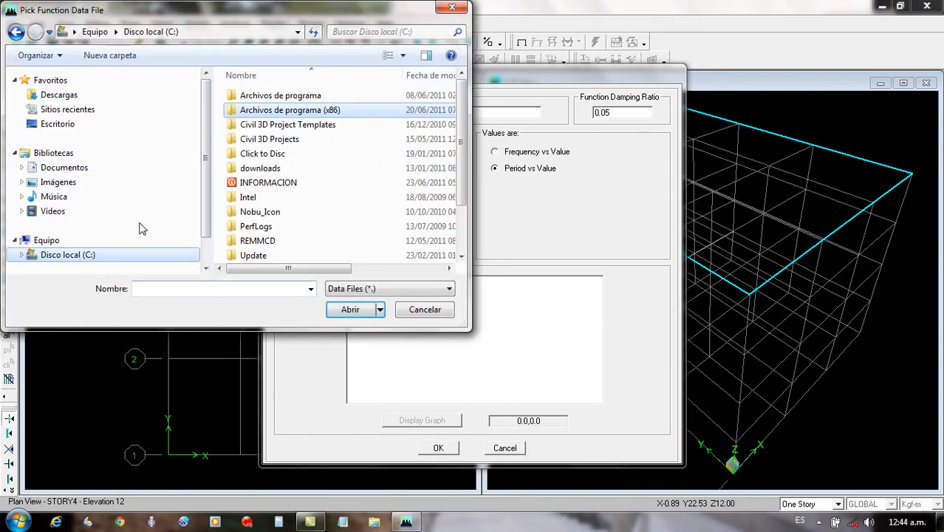
pyautogui.doubleClick(264, 183)
pyautogui.doubleClick(251, 124)
pyautogui.doubleClick(260, 177)
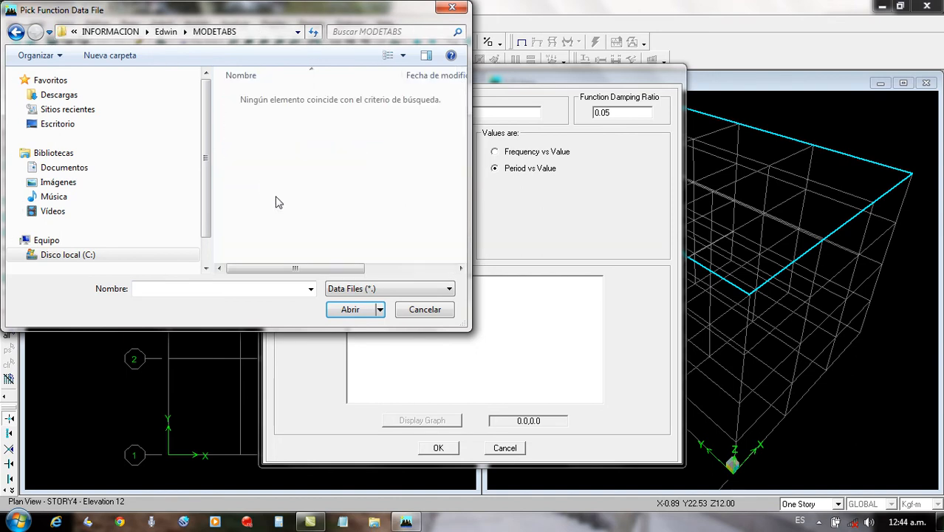
pyautogui.click(442, 289)
pyautogui.click(353, 319)
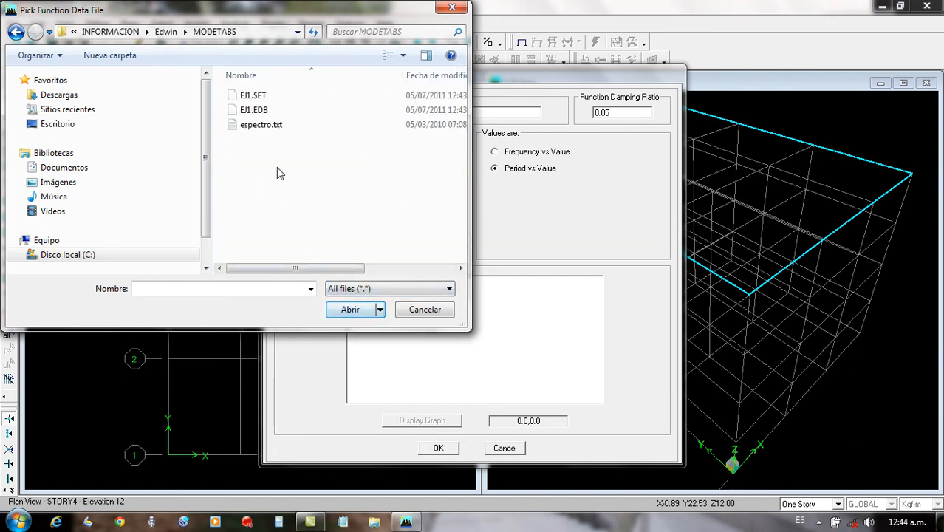
pyautogui.click(263, 124)
pyautogui.click(349, 310)
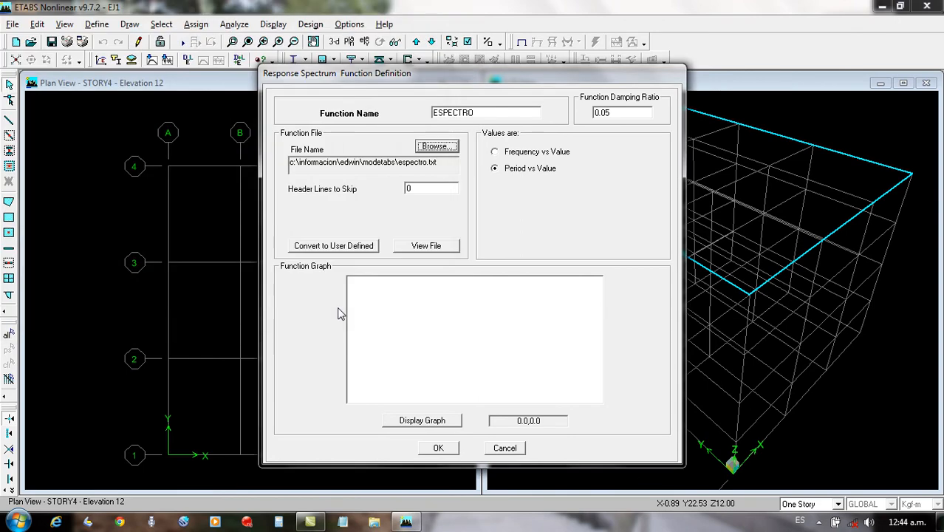
# Display the graph of the ESPECTRO function and accept the response spectrum function definition.
pyautogui.click(421, 421)
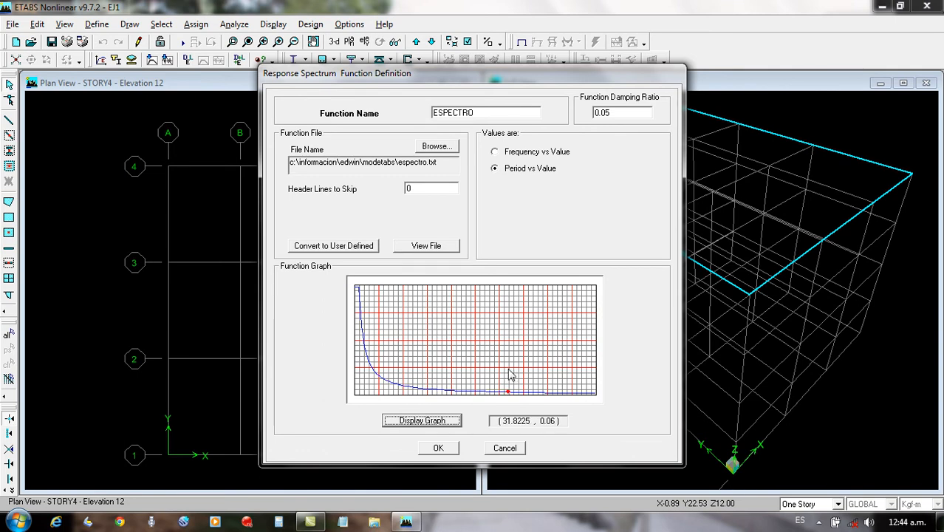
pyautogui.click(438, 448)
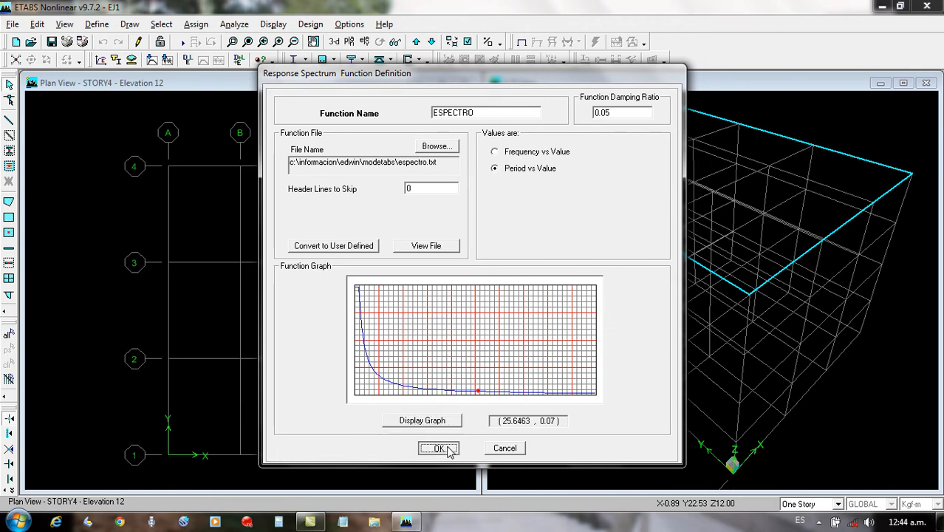
pyautogui.click(480, 340)
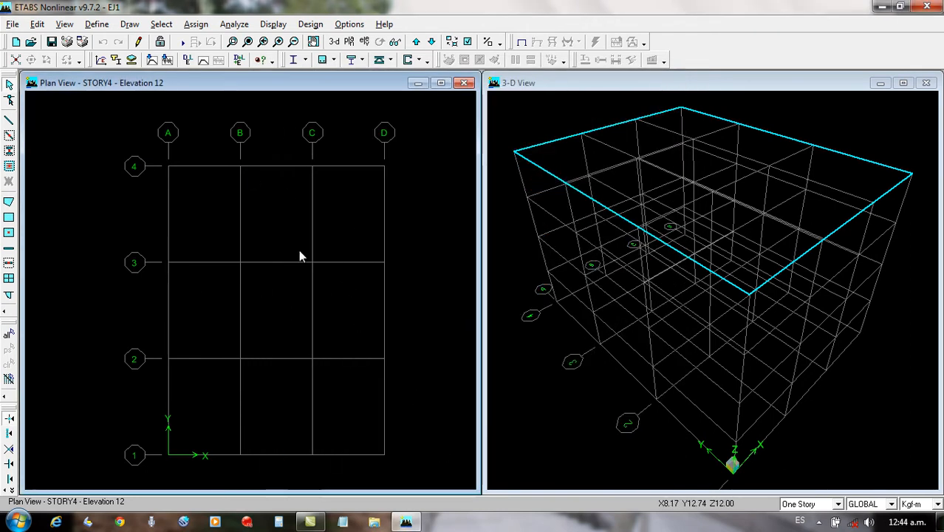
# Add a response spectrum case named SISMO and assign the ESPECTRO function to directions U1 and U2.
pyautogui.click(97, 25)
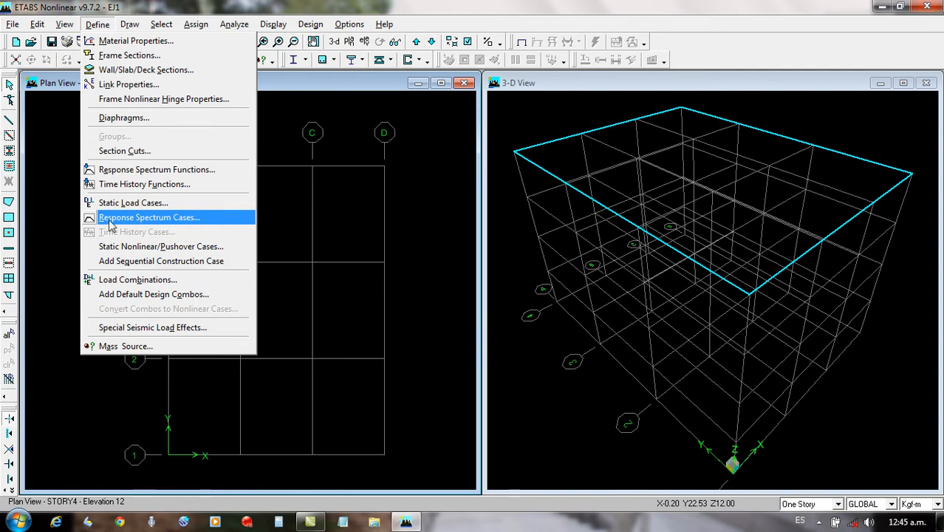
pyautogui.click(151, 219)
pyautogui.click(494, 232)
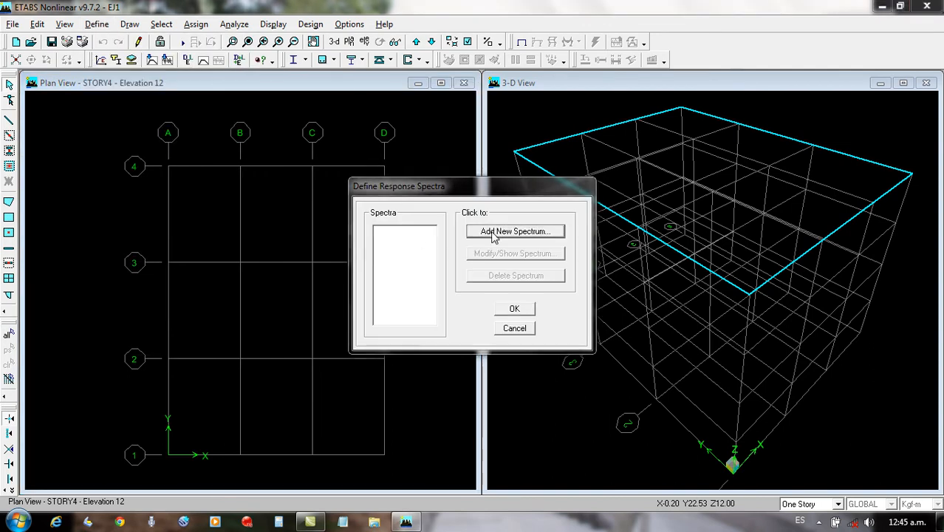
pyautogui.write('SISMO')
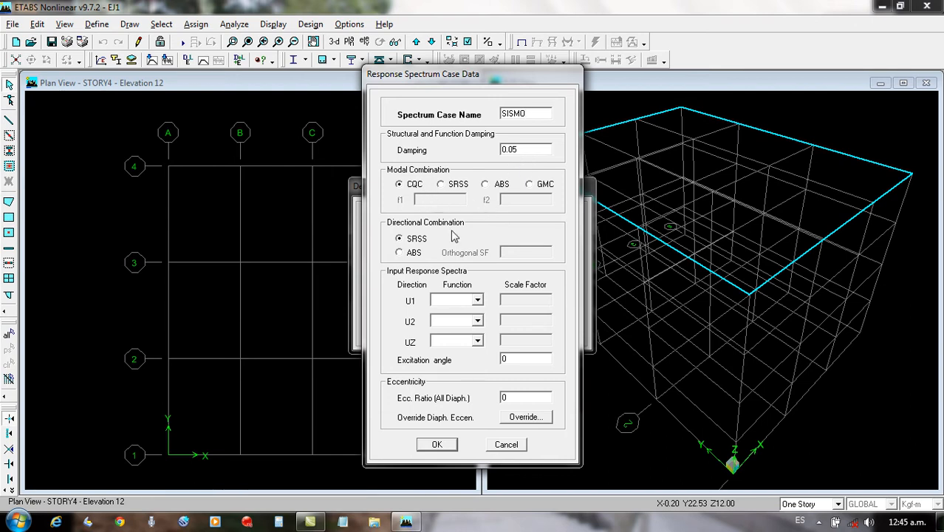
pyautogui.click(478, 301)
pyautogui.click(454, 321)
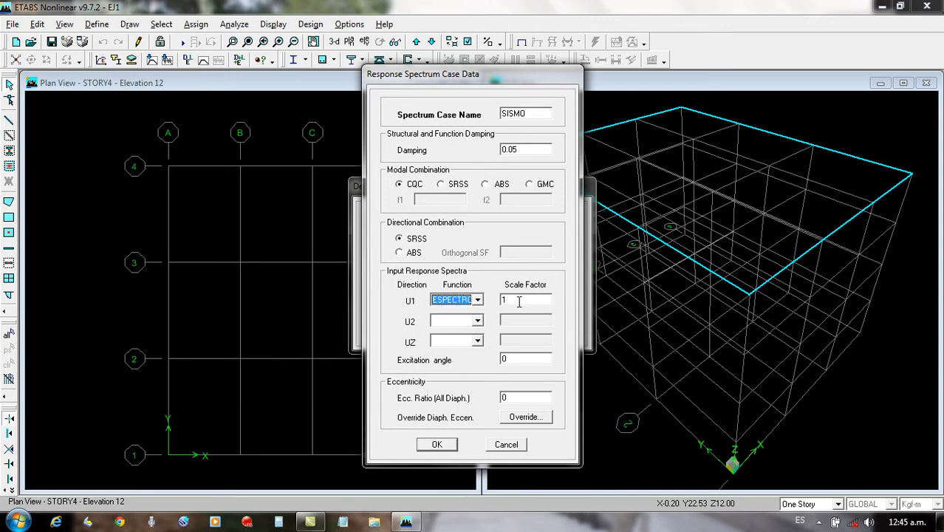
pyautogui.click(477, 321)
pyautogui.click(454, 340)
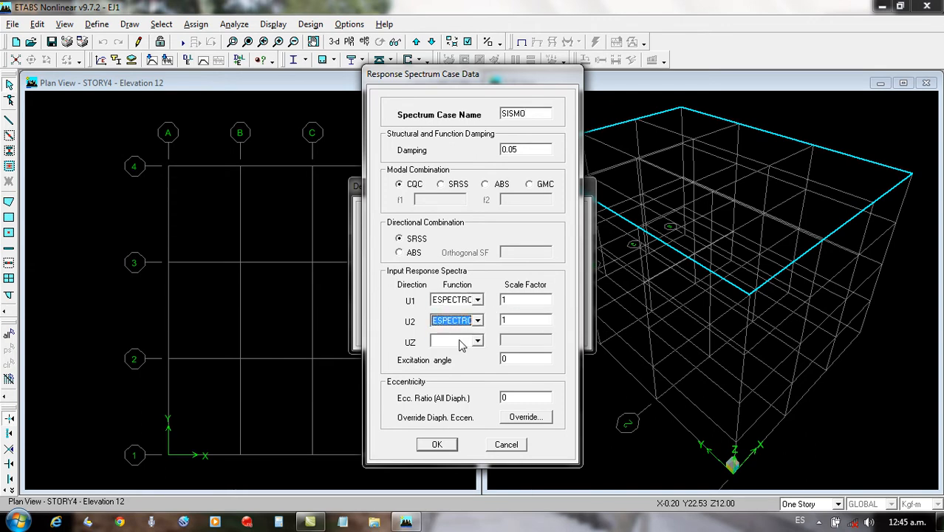
# Assign ESPECTRO to the UZ direction with a scale factor of .67 and accept the SISMO case.
pyautogui.click(478, 340)
pyautogui.click(456, 360)
pyautogui.doubleClick(504, 340)
pyautogui.press('BackSpace')
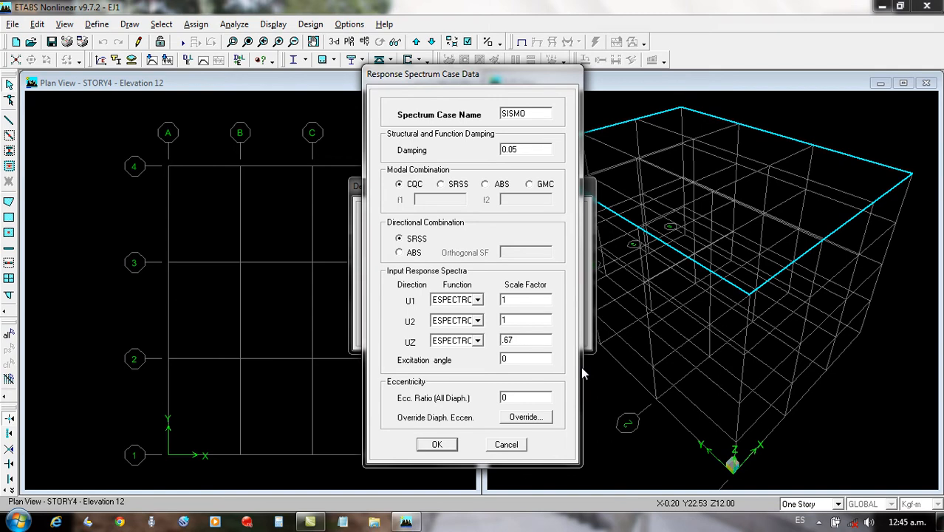
pyautogui.click(434, 444)
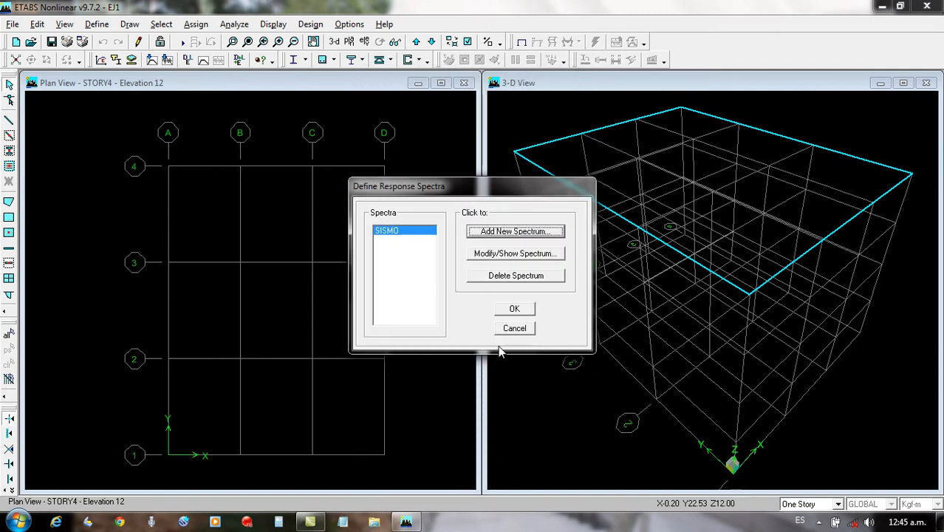
pyautogui.click(514, 309)
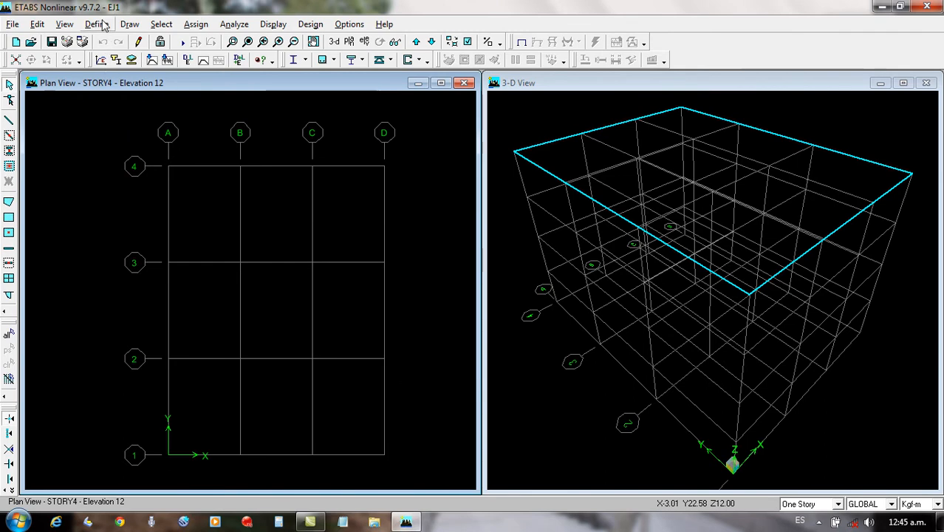
# Add a first load combination of type ADD containing DEAD Static Load with a scale factor of 1.
pyautogui.click(102, 25)
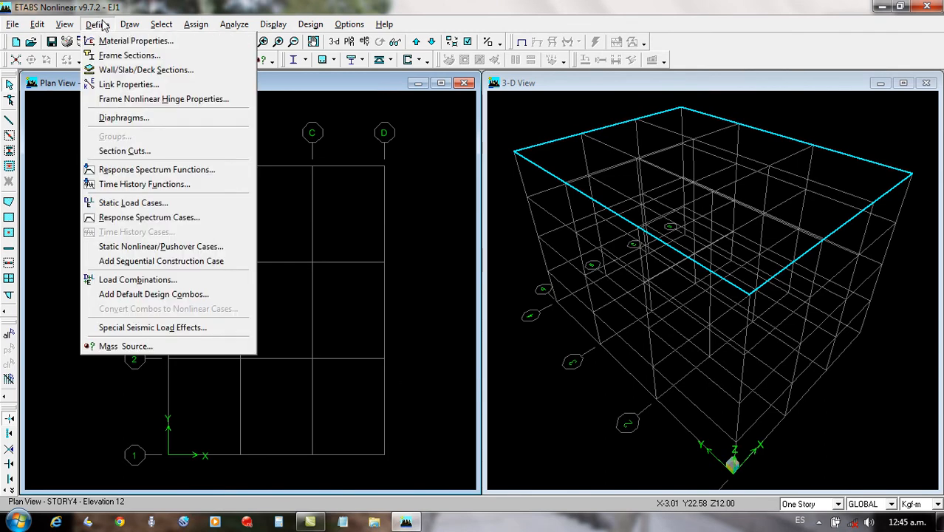
pyautogui.click(122, 285)
pyautogui.click(508, 232)
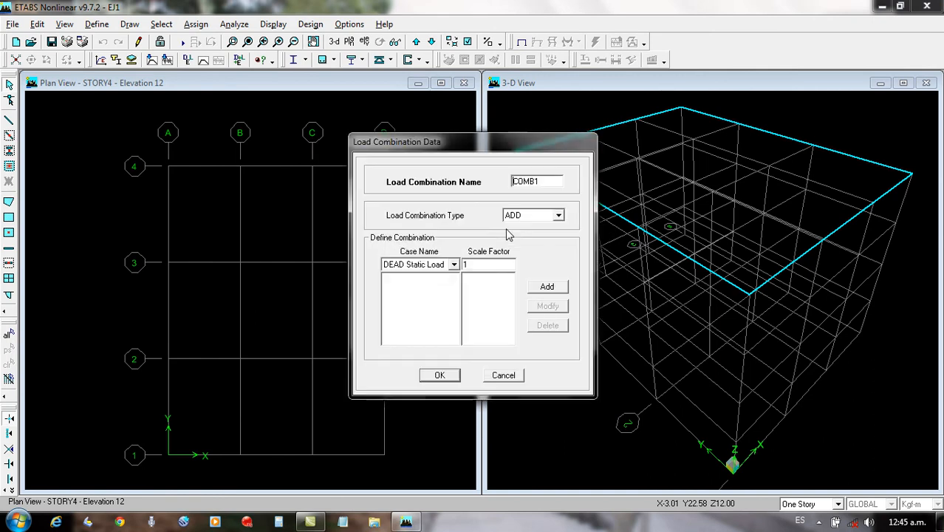
pyautogui.click(545, 287)
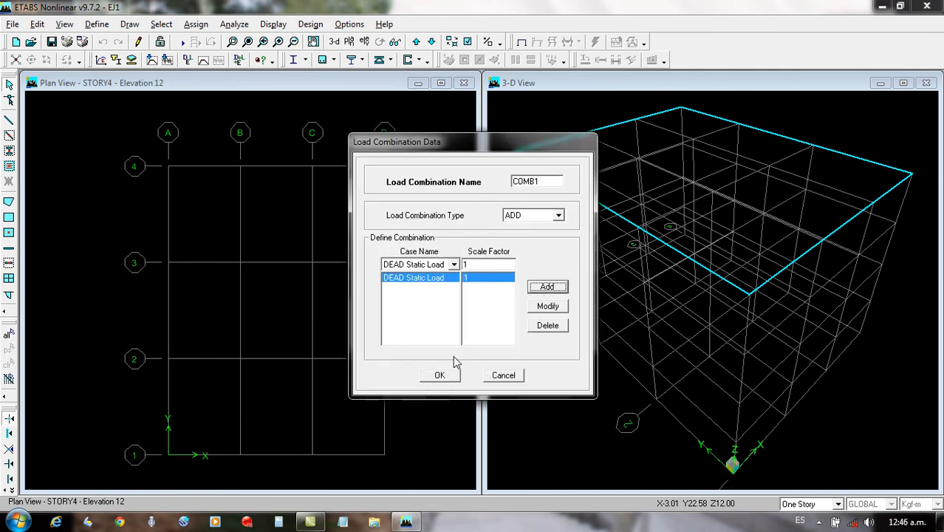
pyautogui.click(440, 375)
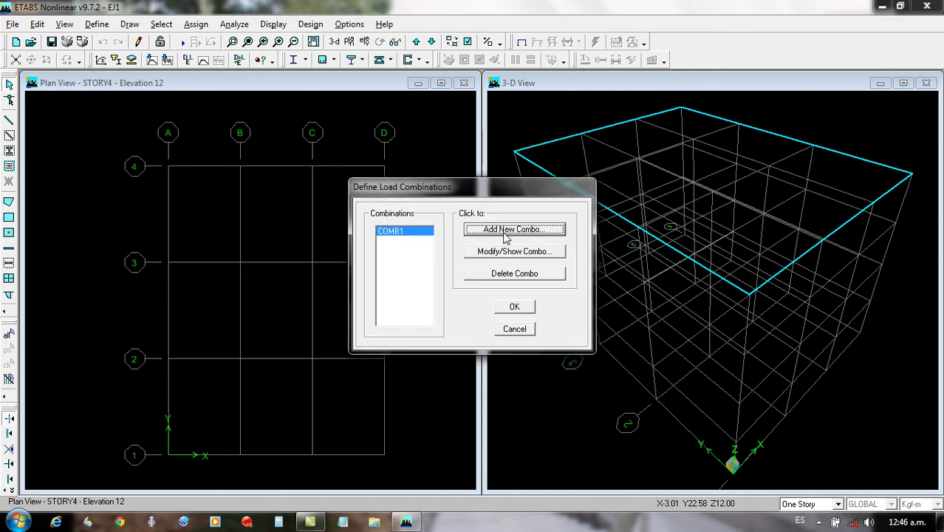
# Add a second load combination with DEAD Static Load scaled by 1.4 and LIVE Static Load scaled by 1.7.
pyautogui.click(507, 232)
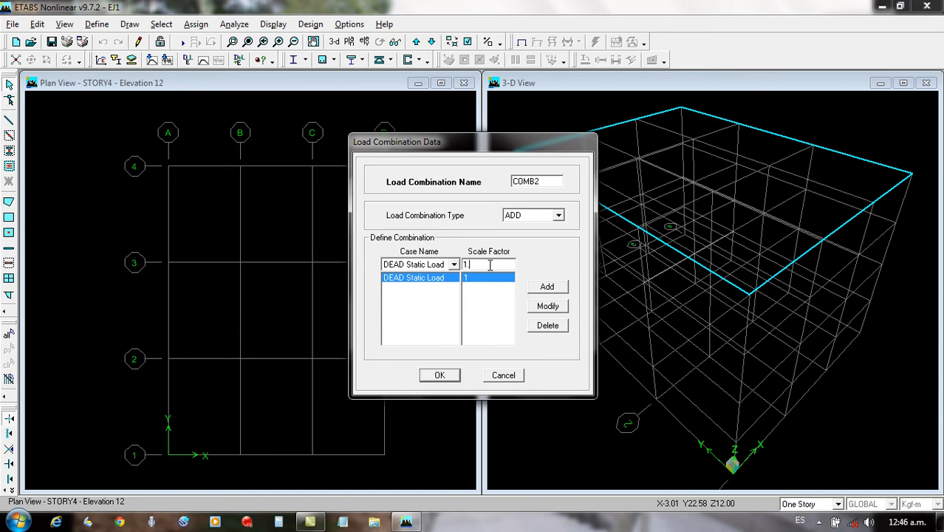
pyautogui.click(547, 305)
pyautogui.click(454, 264)
pyautogui.click(415, 287)
pyautogui.click(482, 264)
pyautogui.click(541, 291)
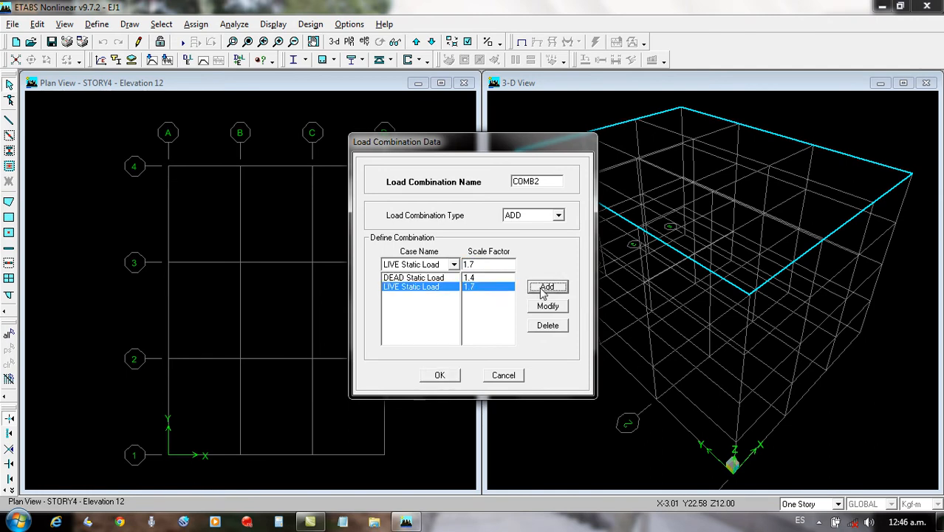
pyautogui.click(443, 376)
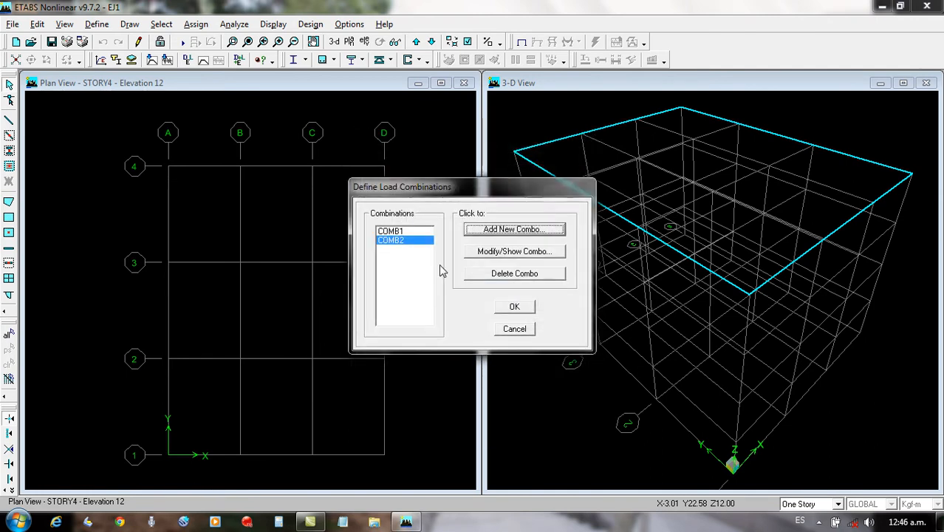
# Add a third load combination with DEAD Static Load, LIVE Static Load and SISMO Spectra, each with a scale factor of 1.25.
pyautogui.click(517, 229)
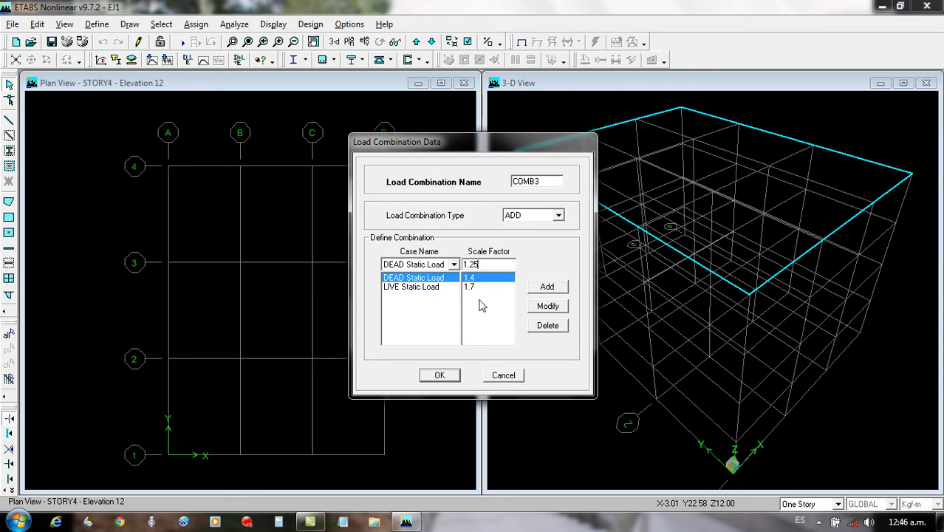
pyautogui.click(565, 308)
pyautogui.click(441, 290)
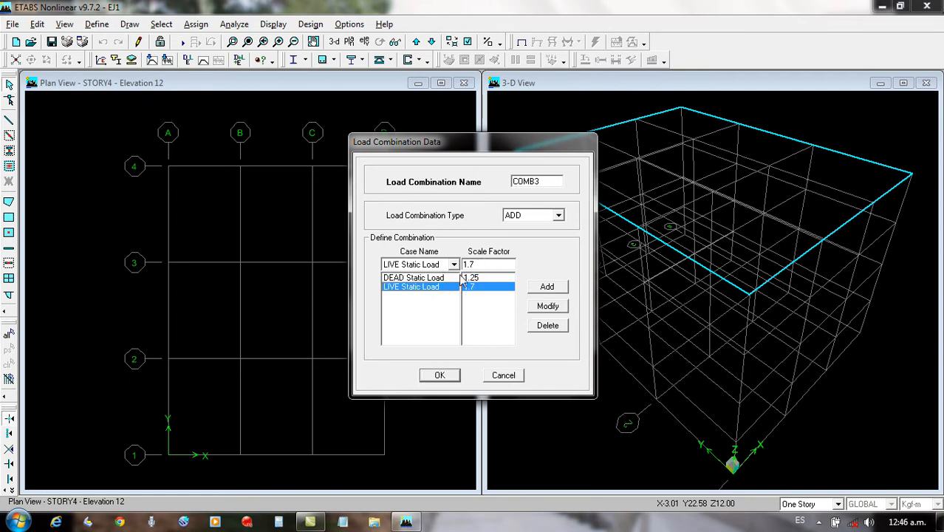
pyautogui.doubleClick(483, 264)
pyautogui.click(561, 309)
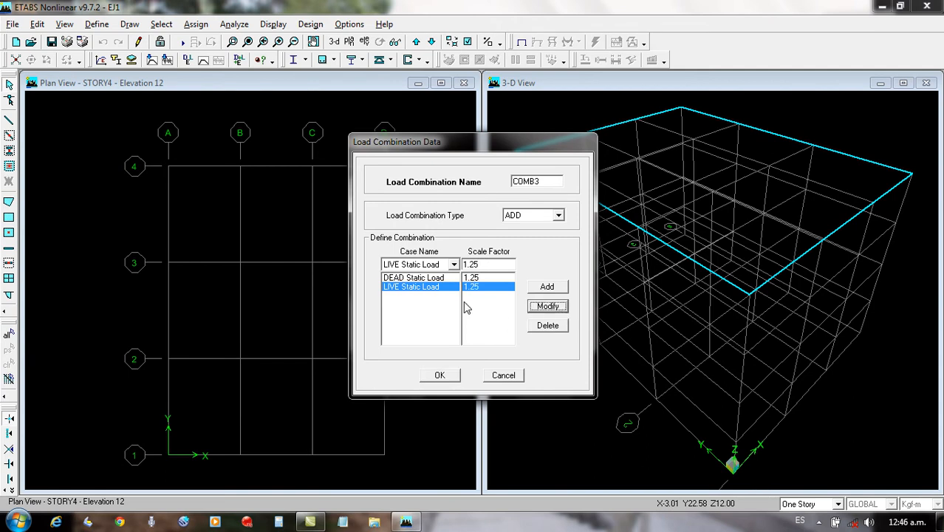
pyautogui.click(417, 303)
pyautogui.click(547, 288)
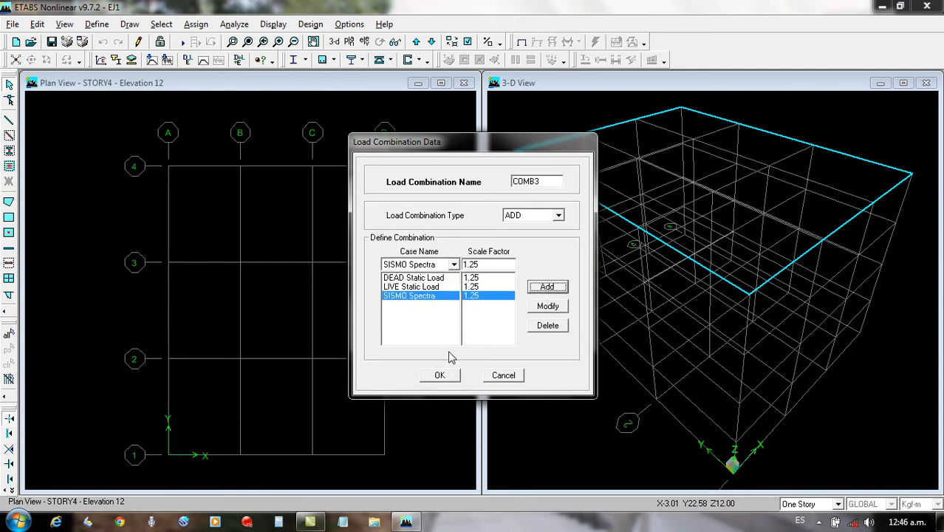
pyautogui.click(439, 375)
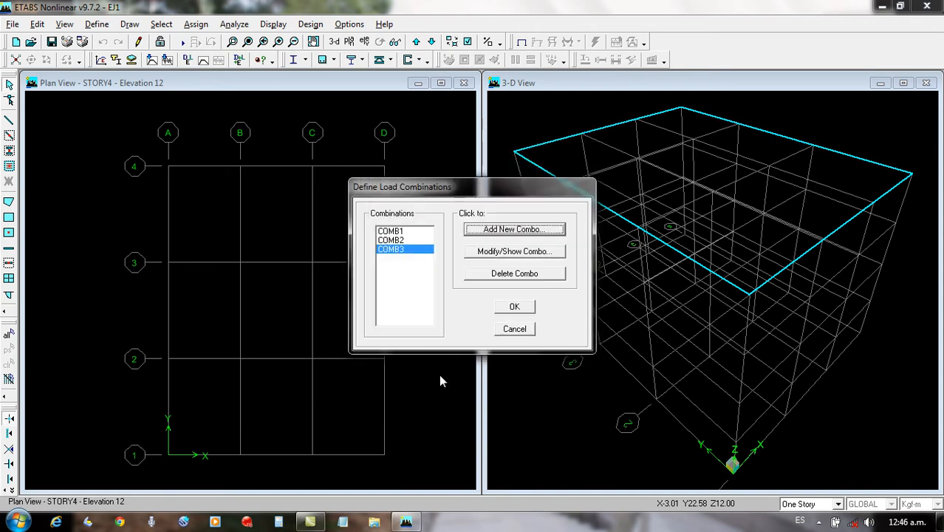
# Add a fourth load combination like the third, but with the SISMO Spectra scale factor set to -1.25.
pyautogui.click(491, 234)
pyautogui.click(474, 295)
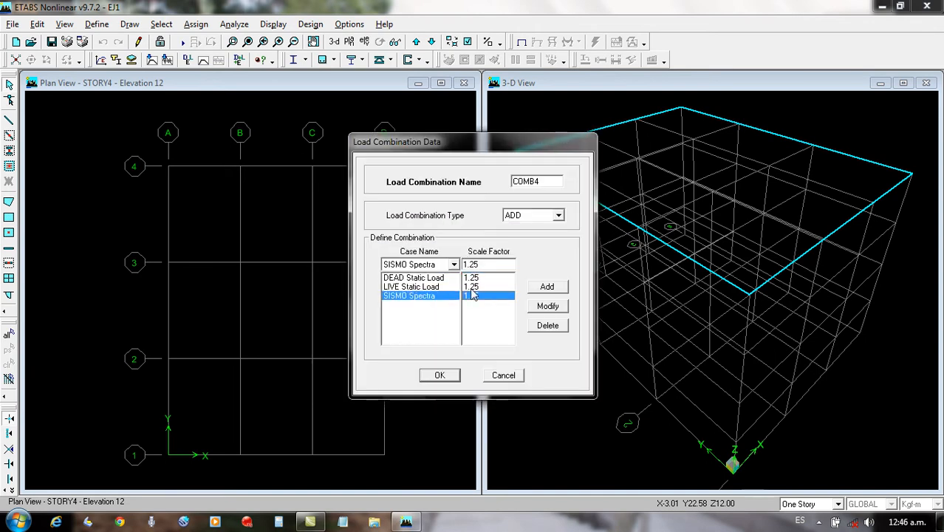
pyautogui.click(468, 264)
pyautogui.click(468, 265)
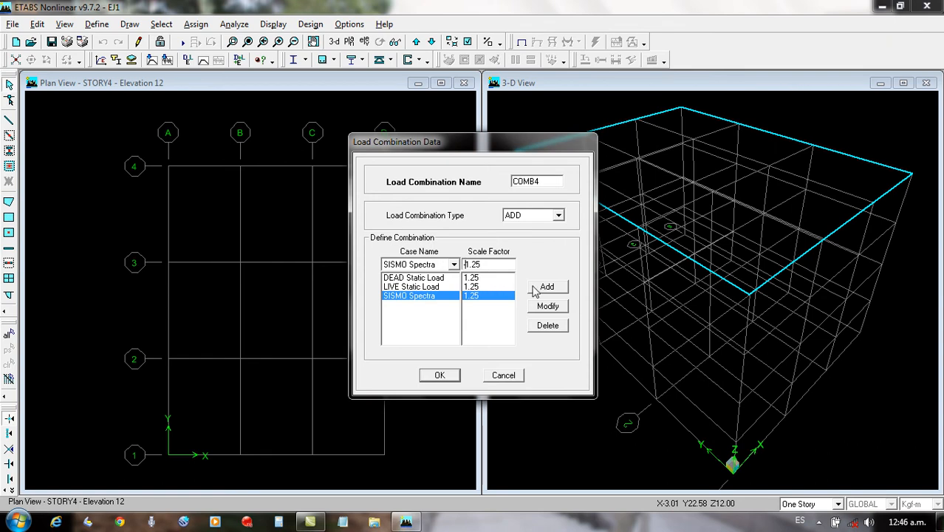
pyautogui.click(543, 305)
pyautogui.click(440, 376)
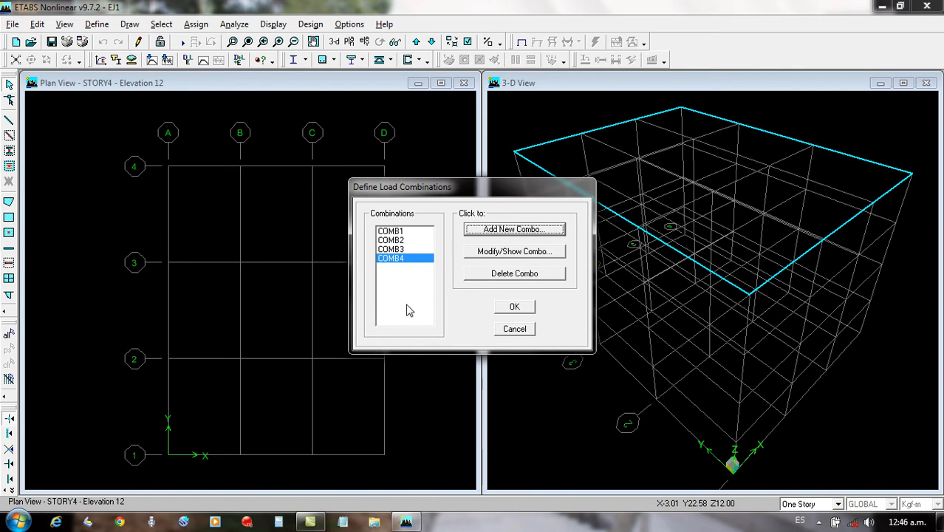
# Add a fifth load combination without the live load, scaling DEAD Static Load by 0.90 and SISMO Spectra by 1.25.
pyautogui.click(506, 233)
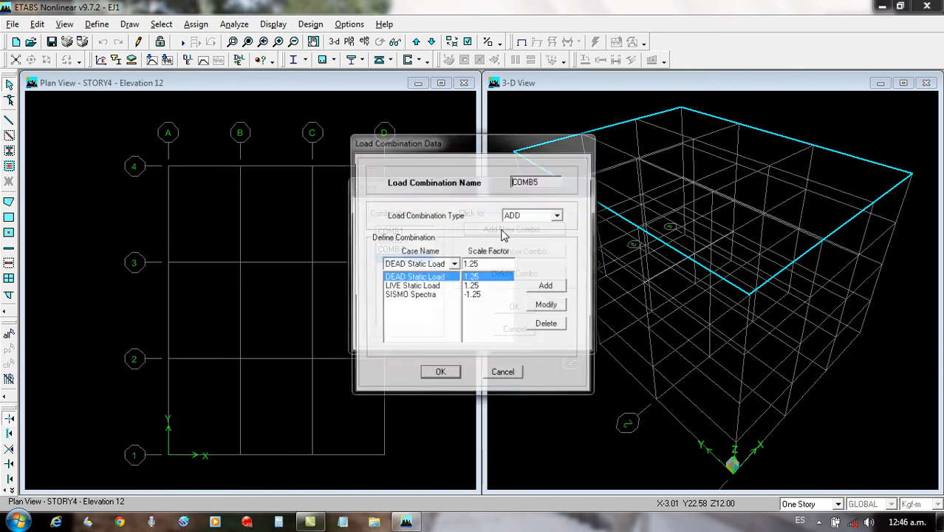
pyautogui.click(450, 288)
pyautogui.click(547, 325)
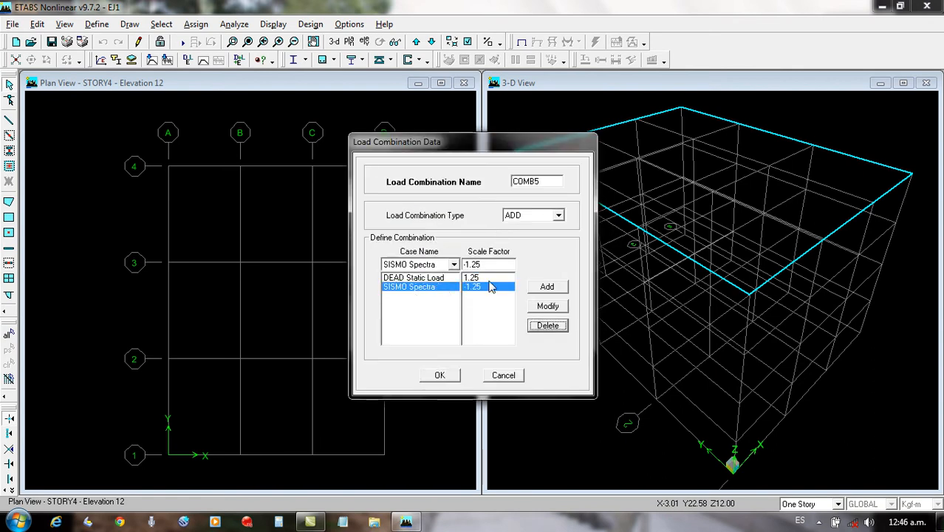
pyautogui.click(493, 265)
pyautogui.click(480, 277)
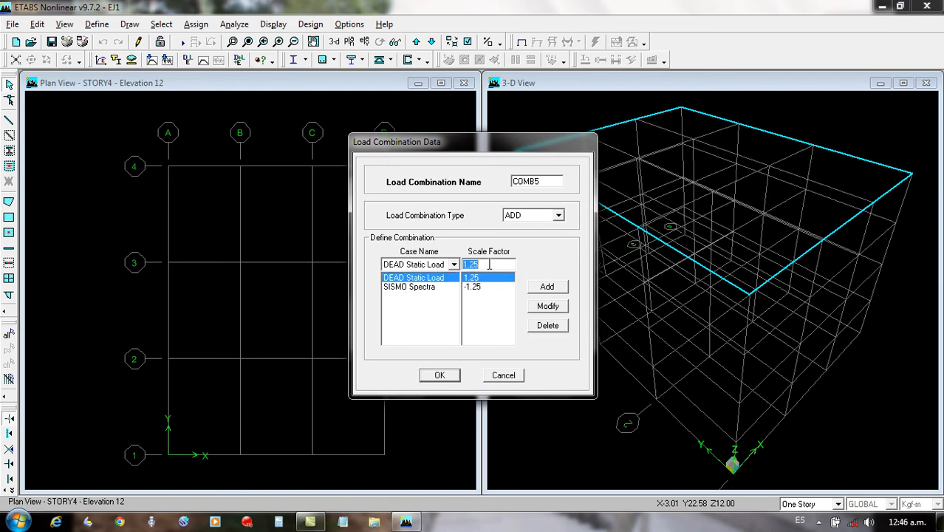
pyautogui.write('0.90')
pyautogui.click(545, 306)
pyautogui.click(480, 286)
pyautogui.write('1.25')
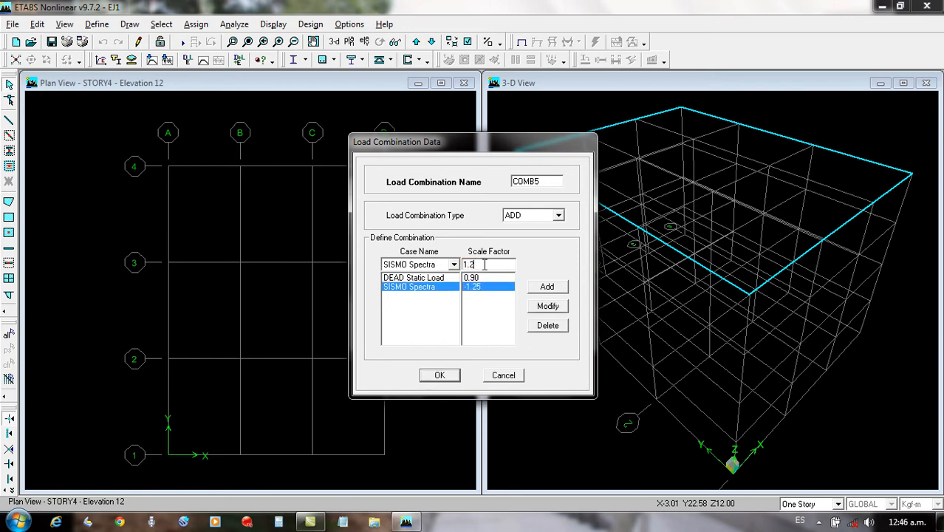
pyautogui.click(548, 307)
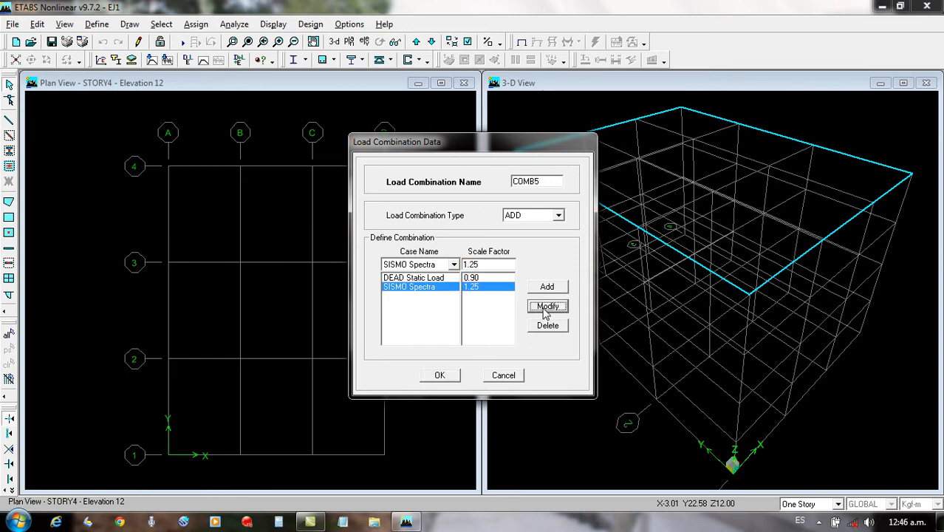
pyautogui.click(441, 376)
# Add a sixth load combination like the fifth, but with SISMO Spectra scaled by -1.25.
pyautogui.click(508, 232)
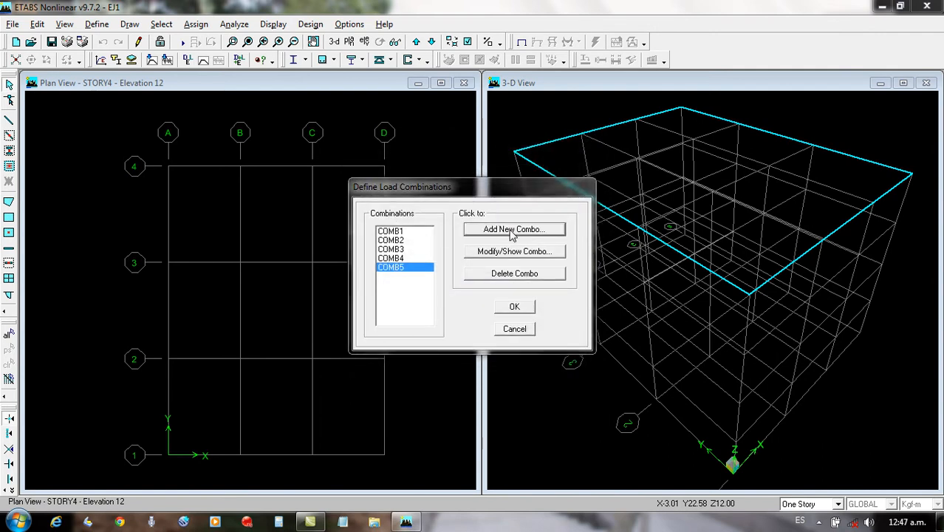
pyautogui.click(482, 288)
pyautogui.moveTo(484, 265); pyautogui.dragTo(466, 267)
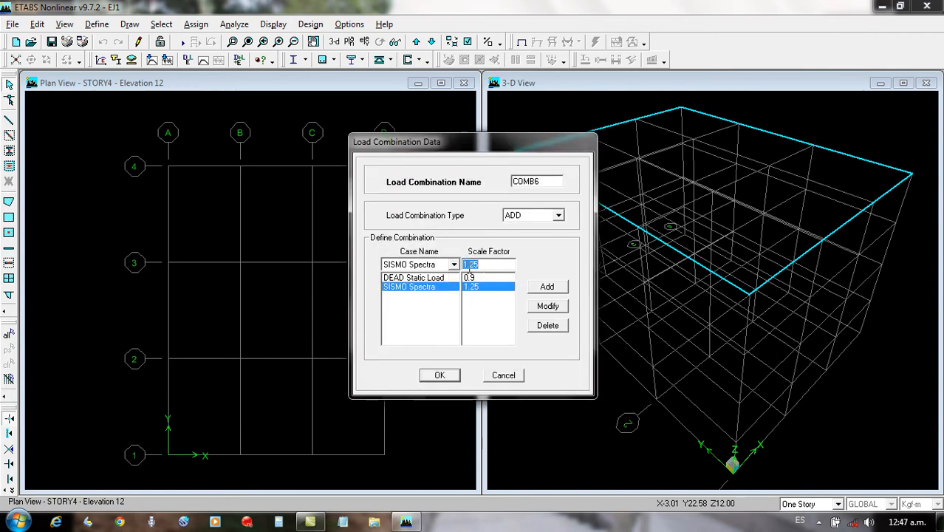
pyautogui.click(481, 264)
pyautogui.press('Home')
pyautogui.write('-')
pyautogui.click(546, 305)
pyautogui.click(439, 375)
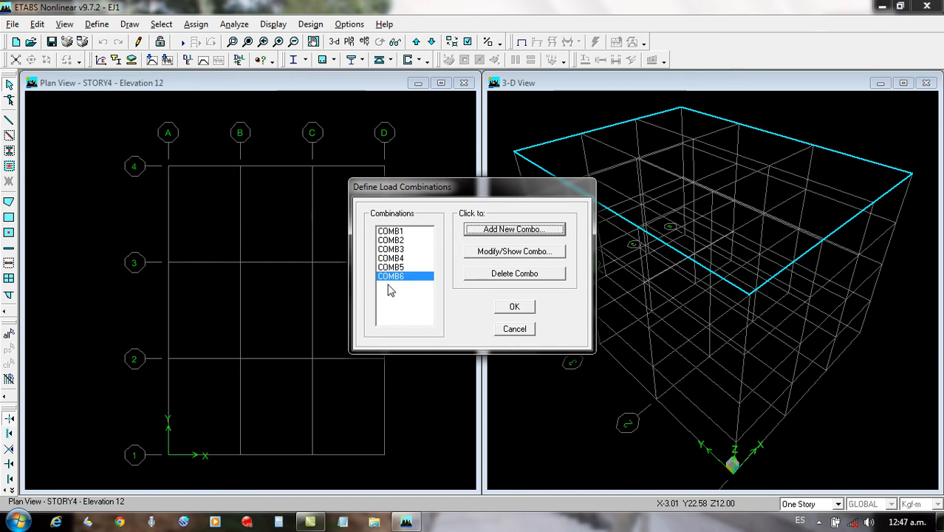
# Start a seventh load combination, remove its prefilled cases, and add COMB1, COMB2 and COMB3 with scale factor 1.
pyautogui.click(509, 231)
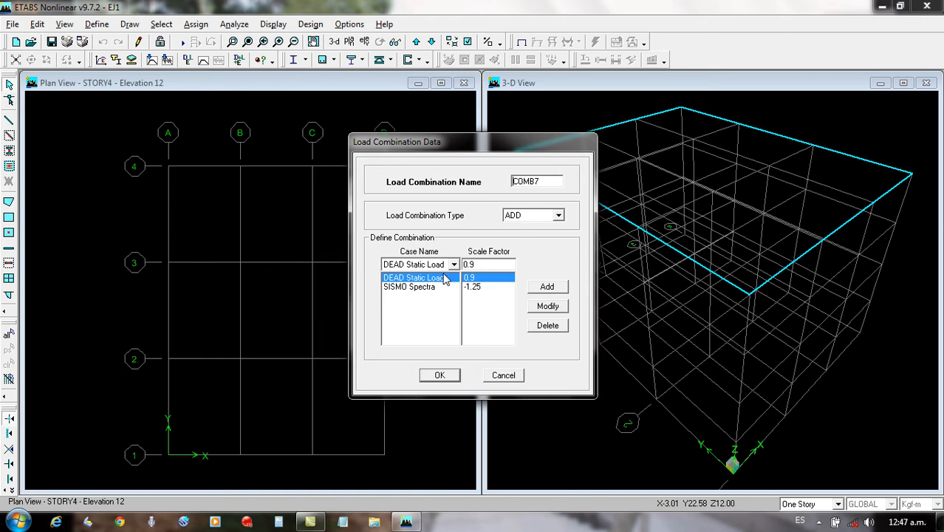
pyautogui.click(547, 325)
pyautogui.click(548, 325)
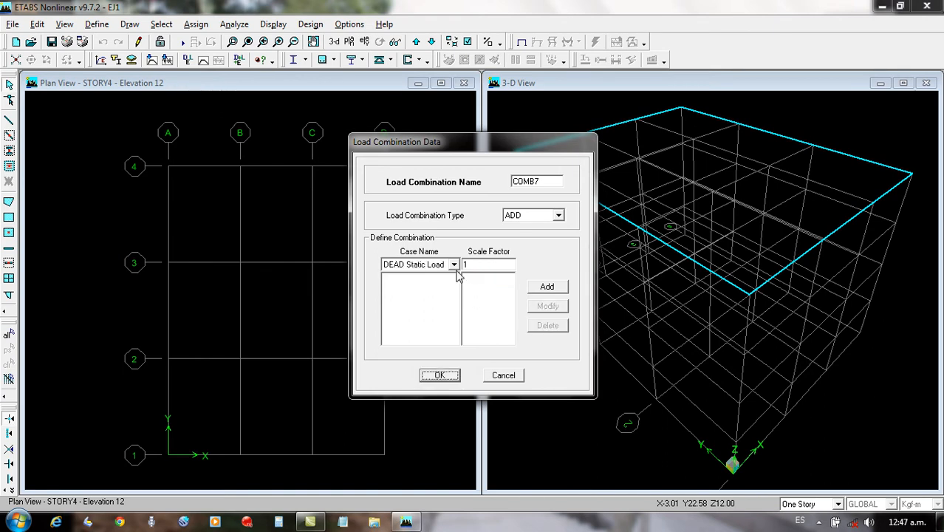
pyautogui.click(453, 264)
pyautogui.click(427, 313)
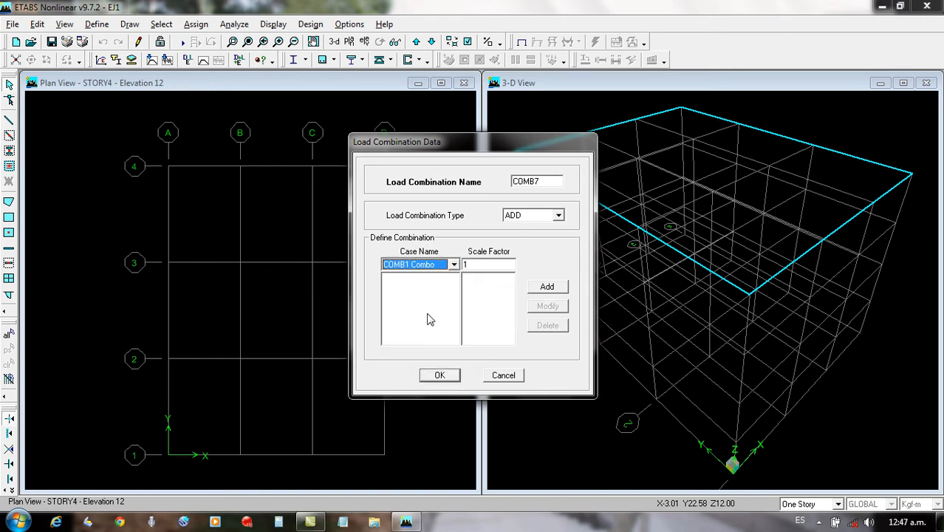
pyautogui.click(535, 292)
pyautogui.click(453, 265)
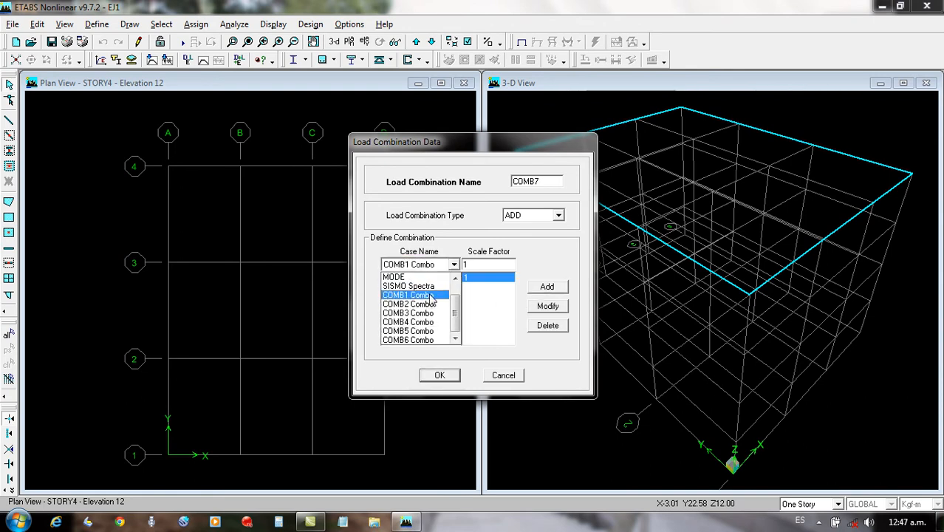
pyautogui.click(425, 302)
pyautogui.click(547, 286)
pyautogui.click(454, 264)
pyautogui.click(421, 302)
pyautogui.click(546, 286)
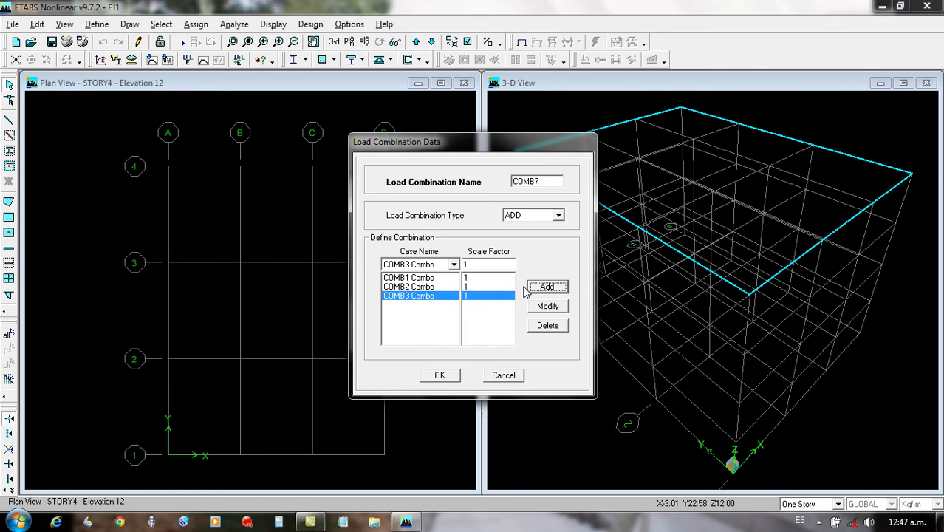
# Add COMB4, COMB5 and COMB6 to the seventh combination with a scale factor of 1 each.
pyautogui.click(454, 265)
pyautogui.click(432, 323)
pyautogui.click(533, 289)
pyautogui.click(453, 265)
pyautogui.click(456, 328)
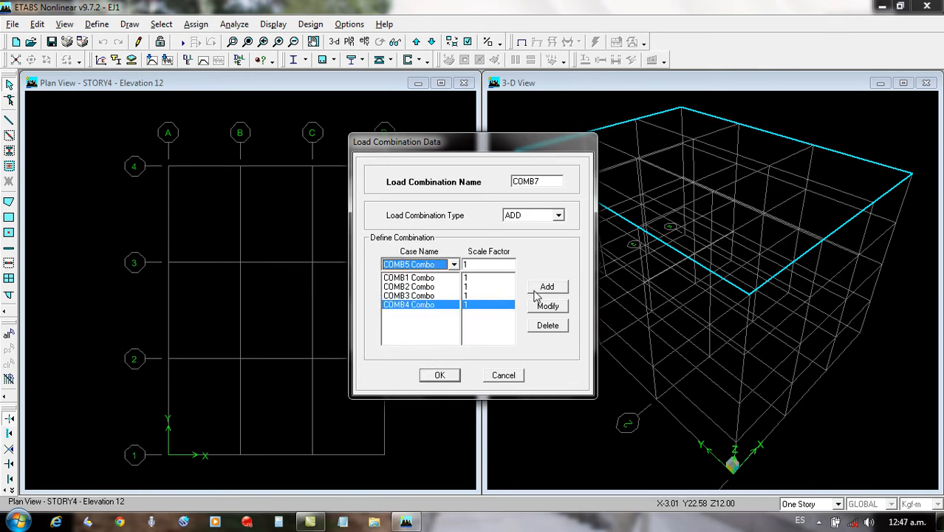
pyautogui.click(534, 291)
pyautogui.click(454, 265)
pyautogui.click(432, 339)
pyautogui.click(546, 289)
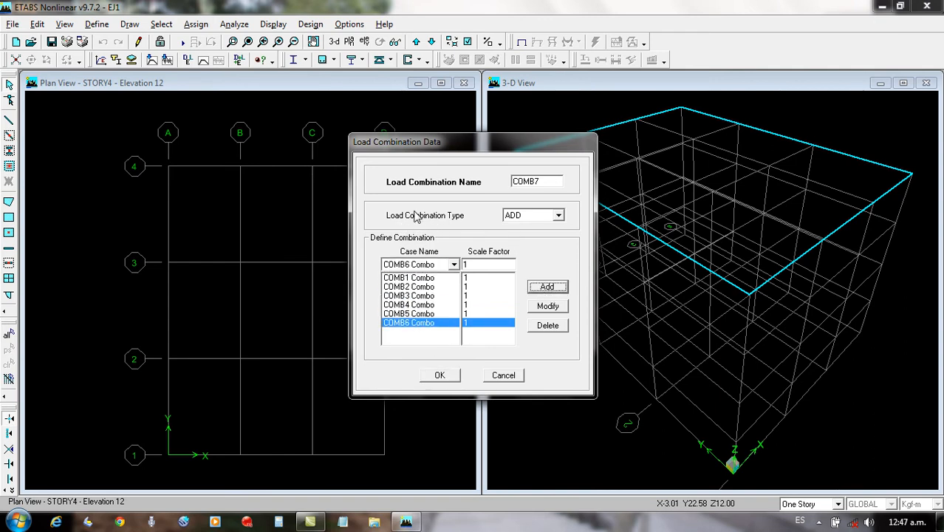
# Set the seventh combination's type to ENVE and accept the load combination definitions.
pyautogui.click(556, 216)
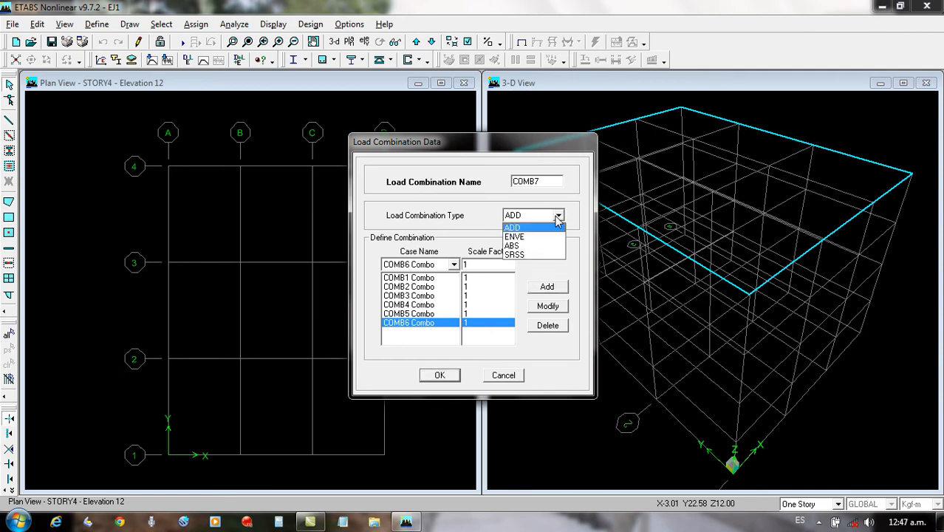
pyautogui.click(525, 238)
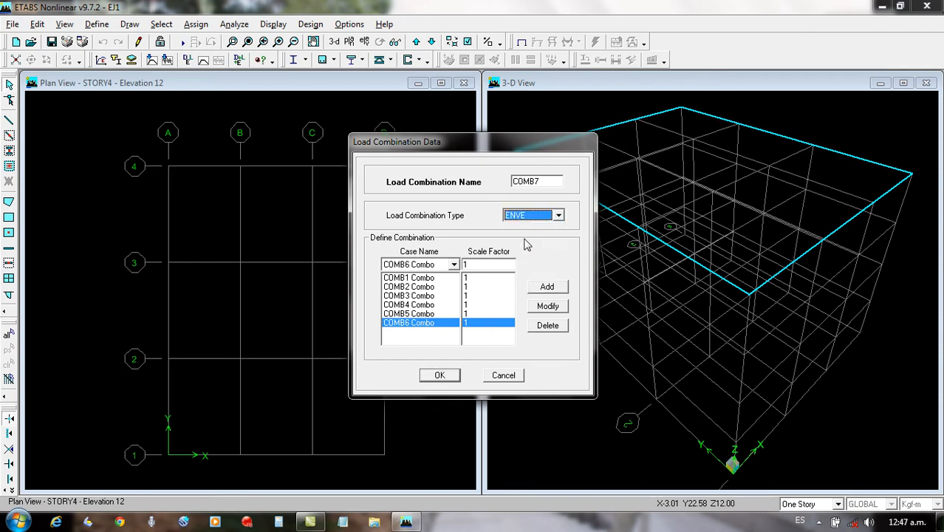
pyautogui.click(441, 375)
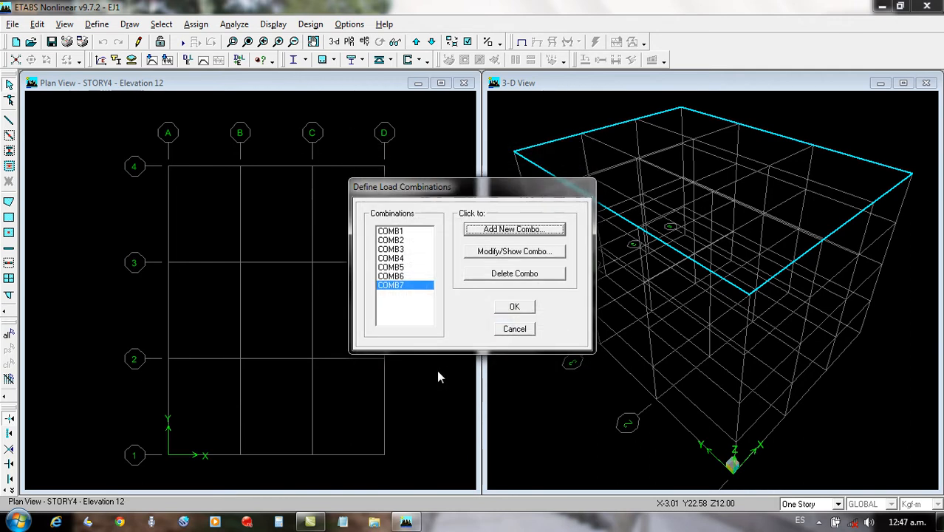
pyautogui.click(509, 307)
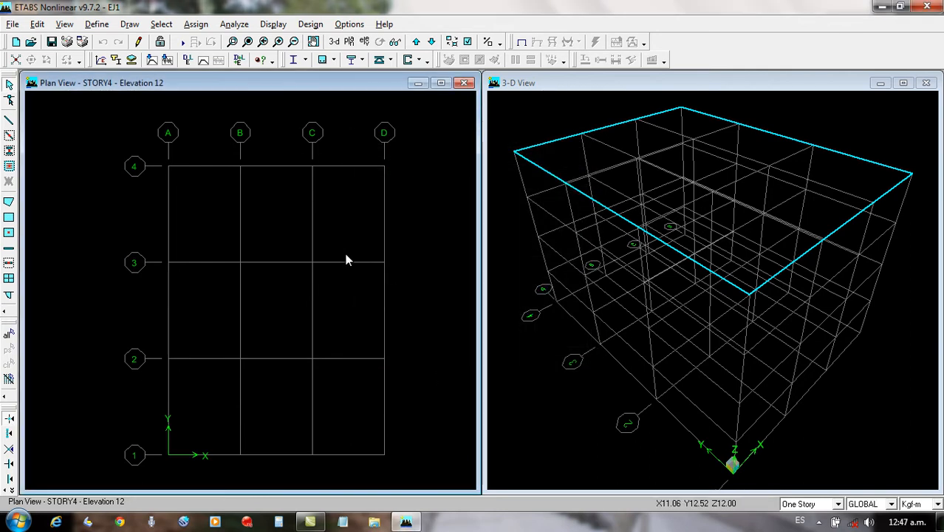
# Define the mass source from loads, with a multiplier of 1 for DEAD and .5 for LIVE.
pyautogui.click(90, 24)
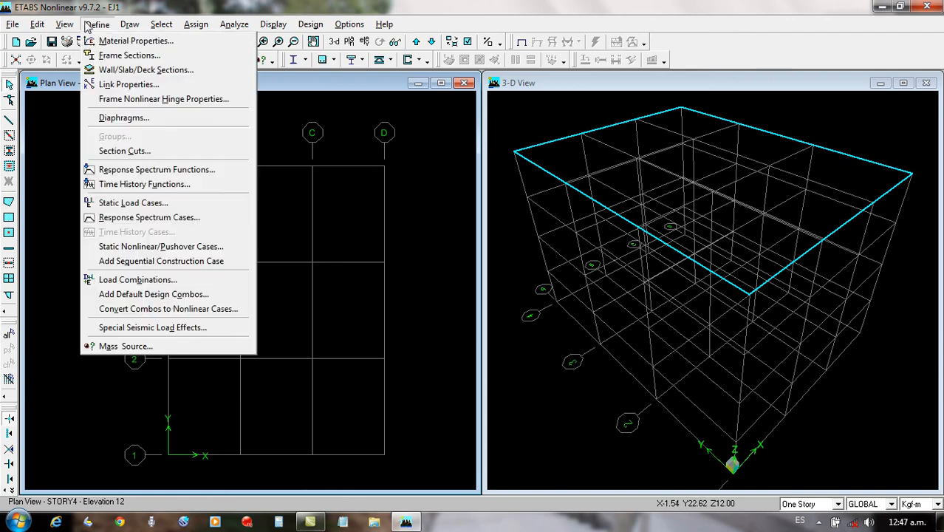
pyautogui.click(125, 347)
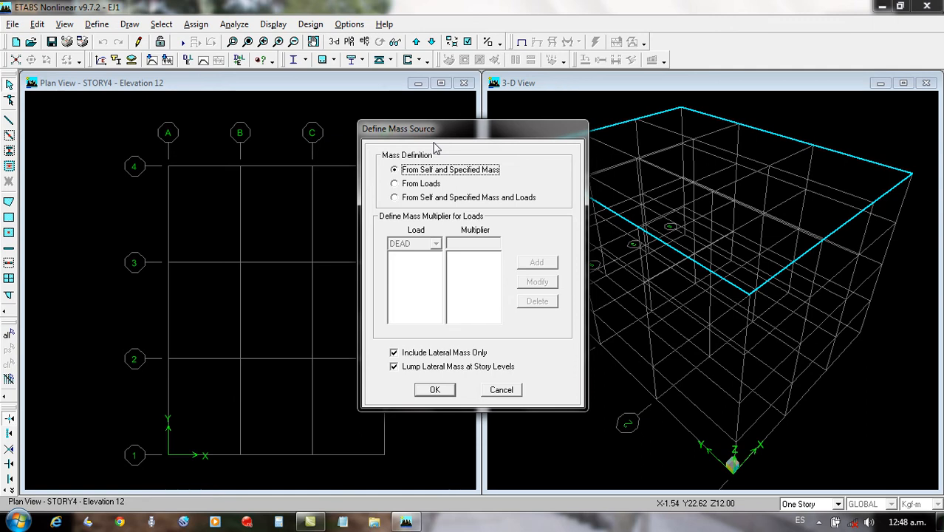
pyautogui.click(405, 187)
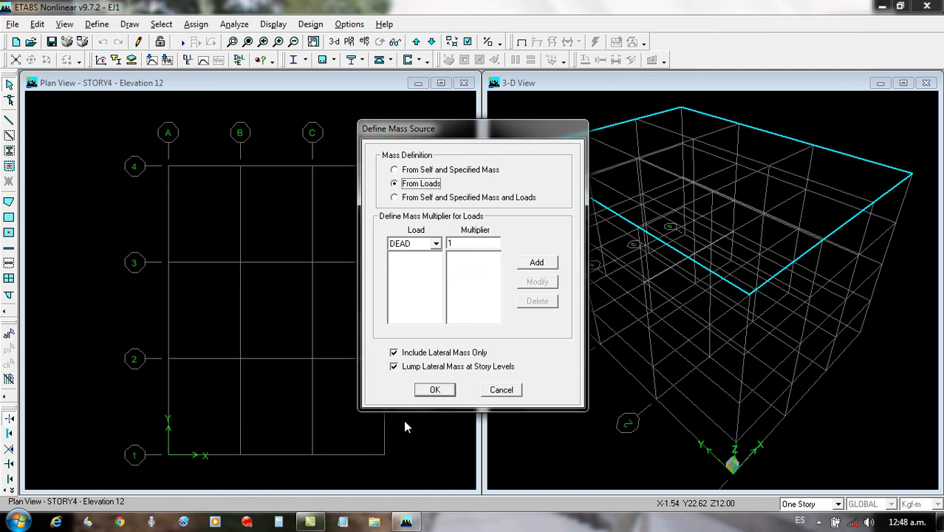
pyautogui.click(537, 263)
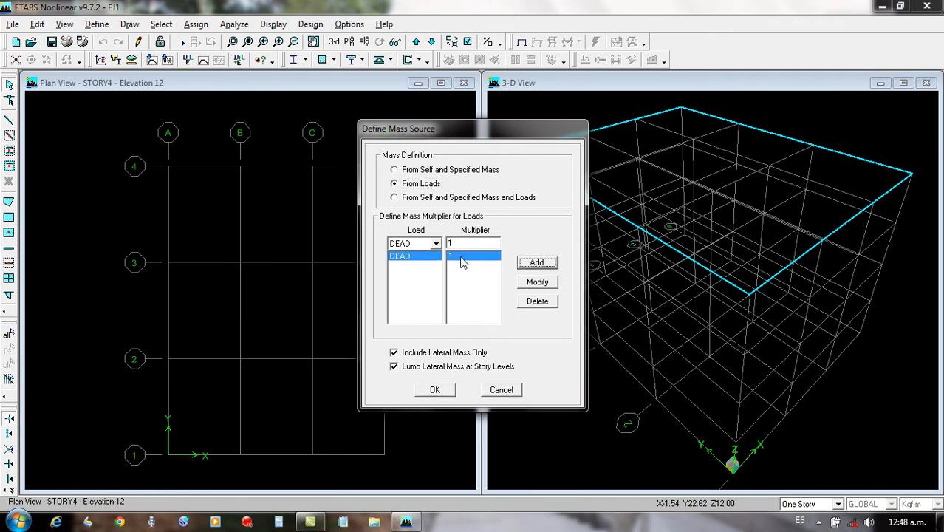
pyautogui.click(440, 250)
pyautogui.click(415, 267)
pyautogui.click(468, 245)
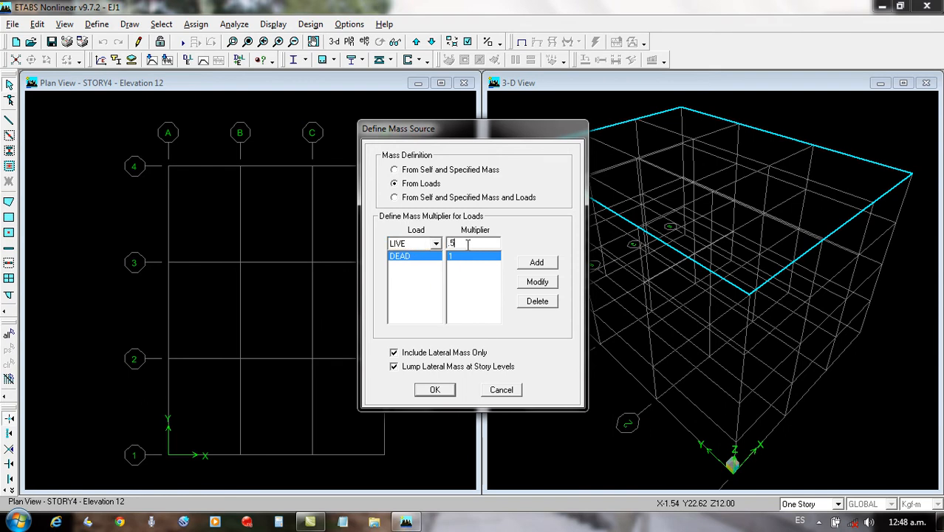
pyautogui.click(532, 264)
pyautogui.click(435, 391)
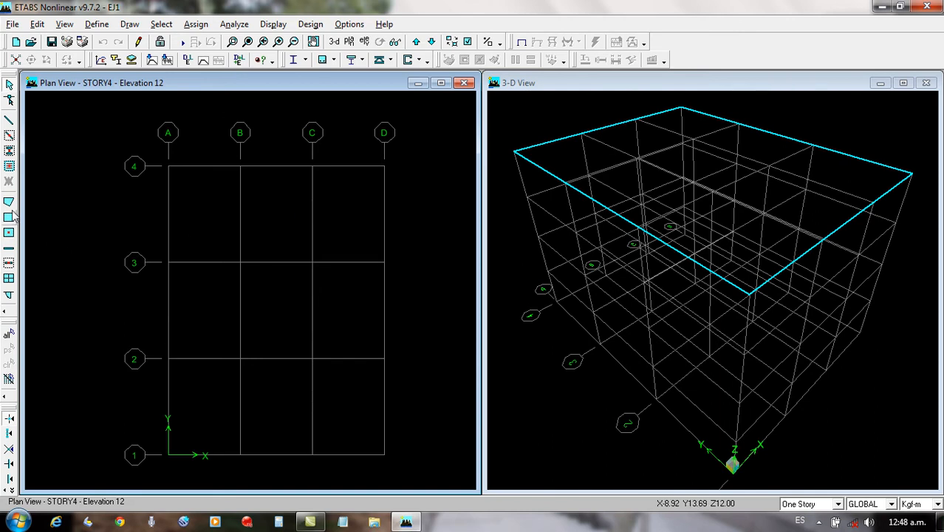
# Start creating columns in plan and set the column section property to C40X60.
pyautogui.click(9, 151)
pyautogui.moveTo(463, 223); pyautogui.dragTo(485, 109)
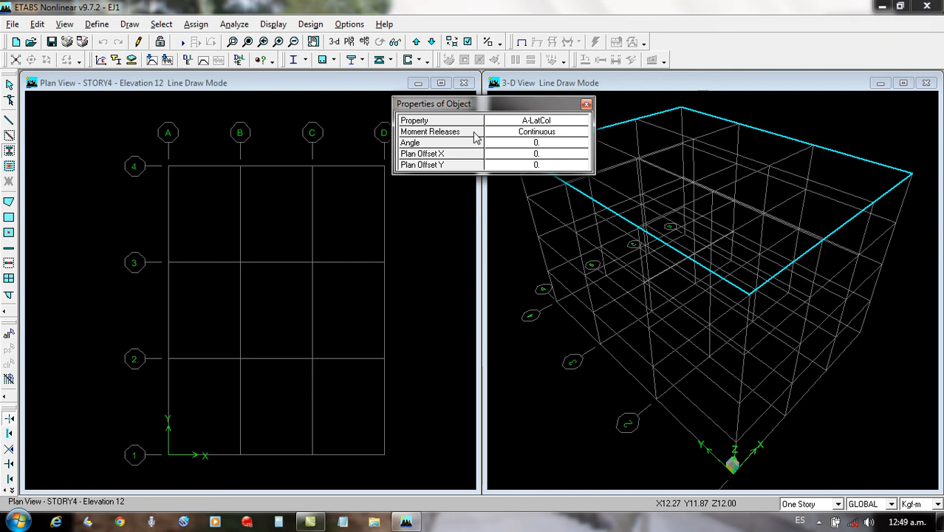
pyautogui.click(577, 124)
pyautogui.click(581, 123)
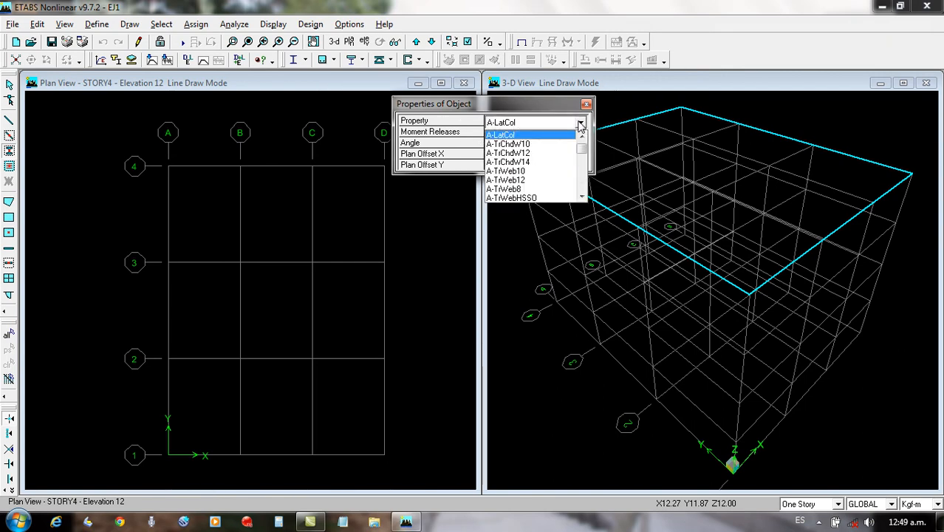
pyautogui.click(581, 197)
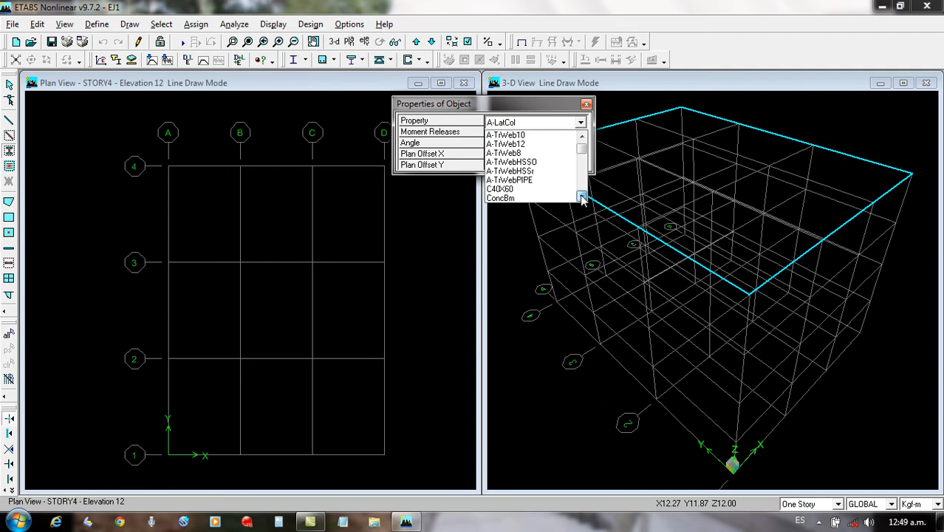
pyautogui.click(581, 136)
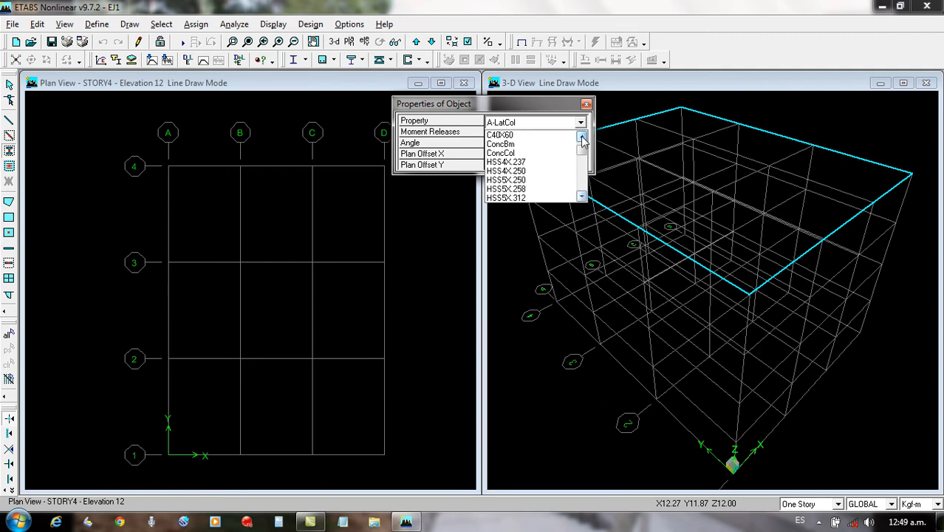
pyautogui.click(523, 137)
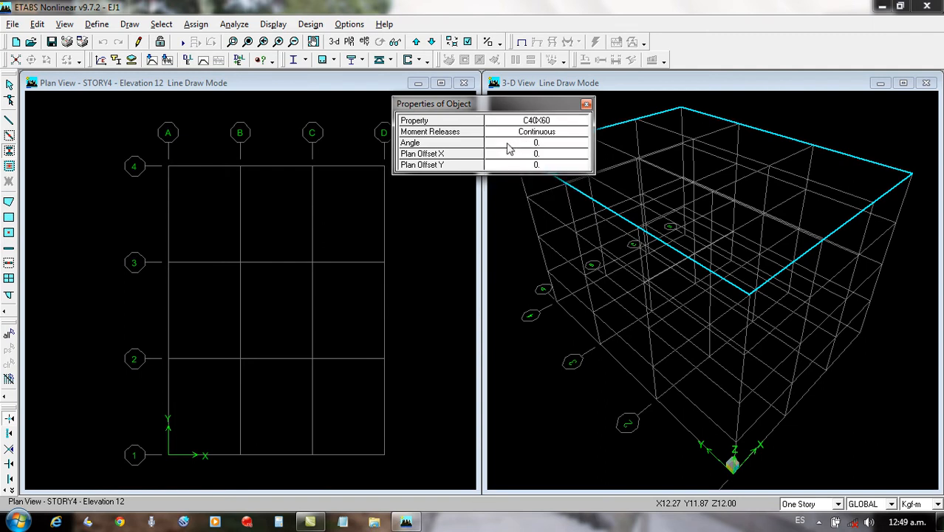
# Try C40X60 columns at an angle of 0 on all STORY4 grid intersections and undo the placement.
pyautogui.moveTo(475, 107); pyautogui.dragTo(521, 107)
pyautogui.moveTo(418, 158)
pyautogui.mouseDown()
pyautogui.moveTo(264, 373)
pyautogui.moveTo(136, 451)
pyautogui.moveTo(132, 477)
pyautogui.mouseUp()
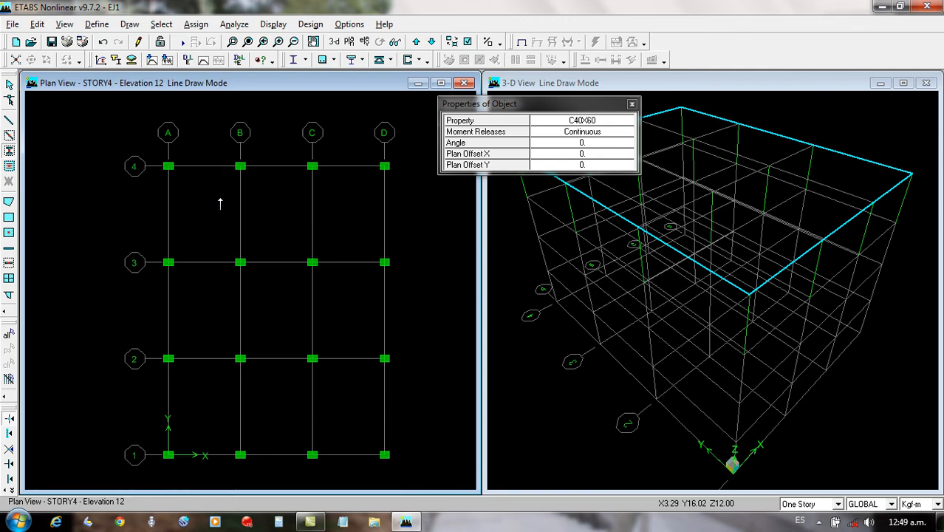
pyautogui.click(102, 44)
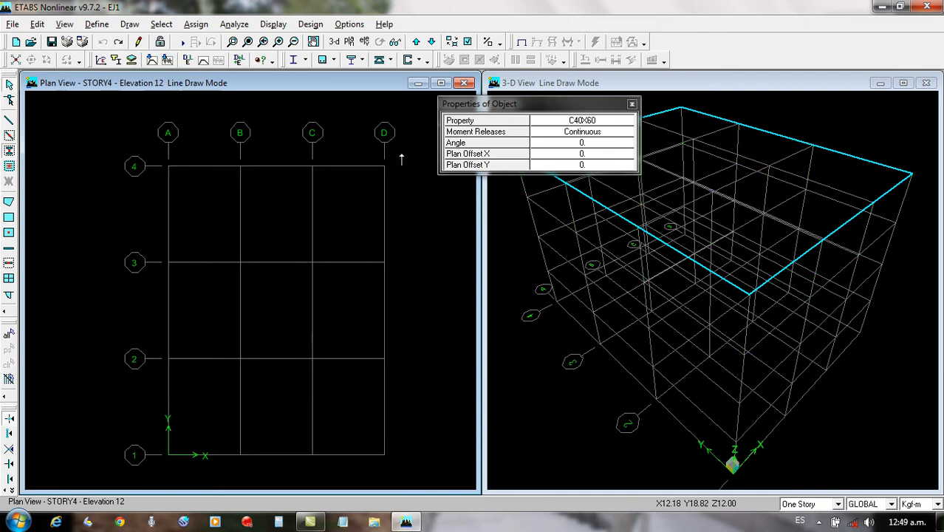
# Set the column angle to 90 and try the columns on all STORY4 grid intersections, undoing the placement.
pyautogui.click(583, 142)
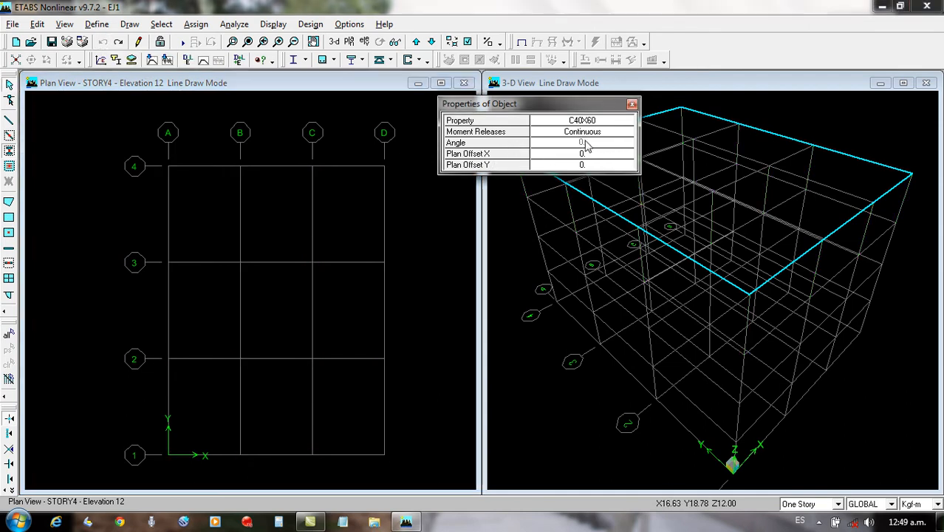
pyautogui.write('90')
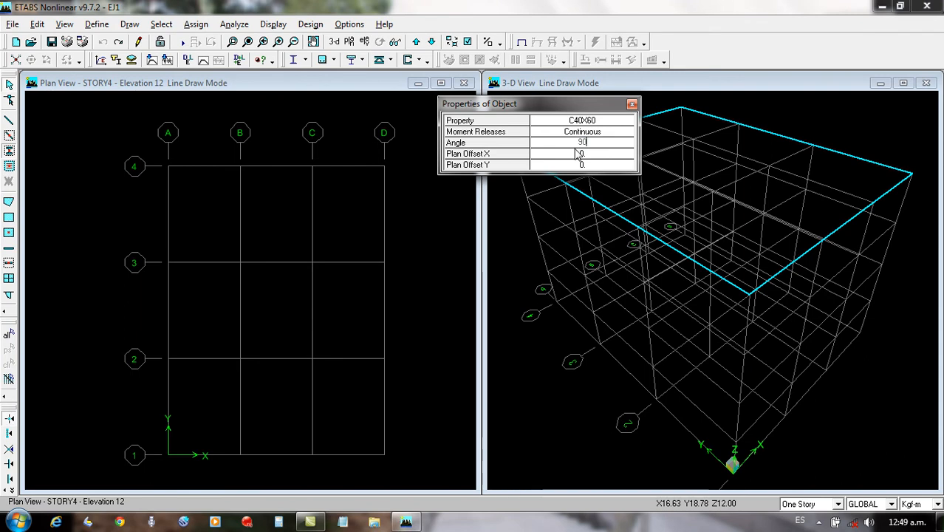
pyautogui.moveTo(421, 156); pyautogui.dragTo(109, 477)
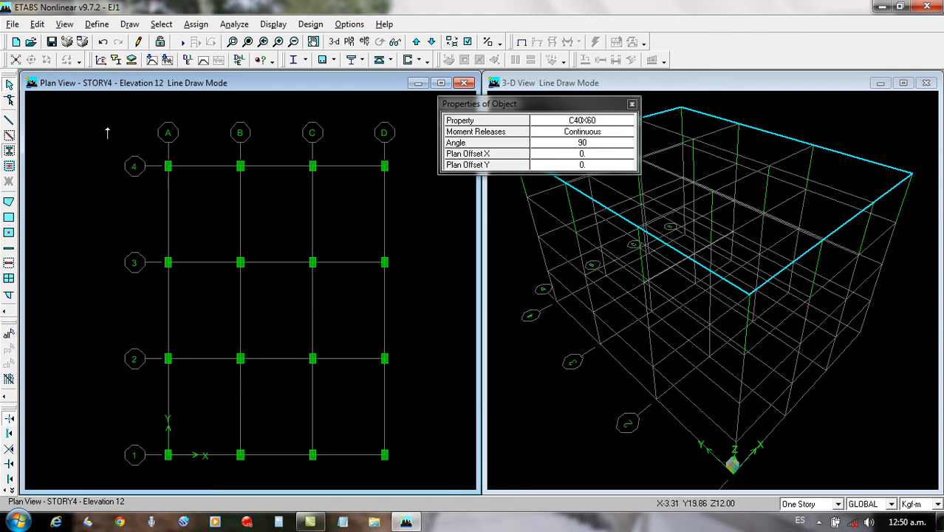
pyautogui.click(101, 41)
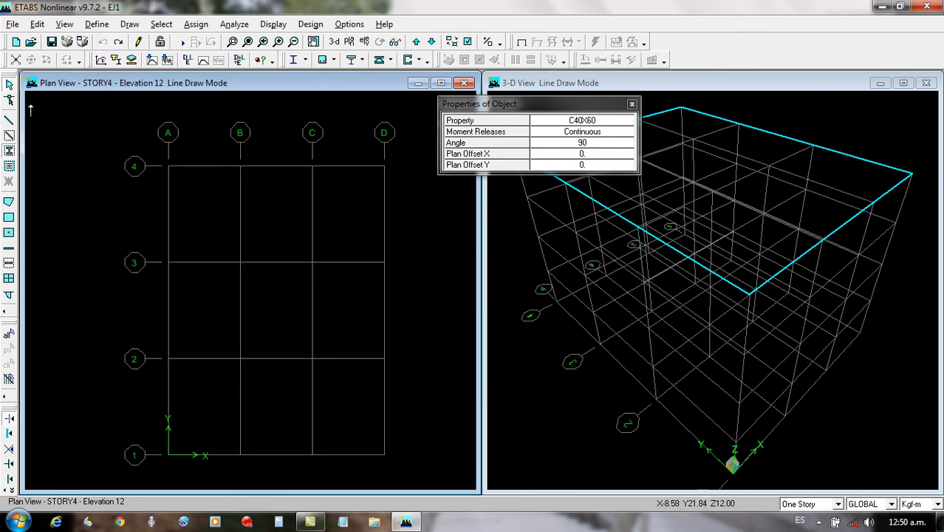
pyautogui.click(10, 86)
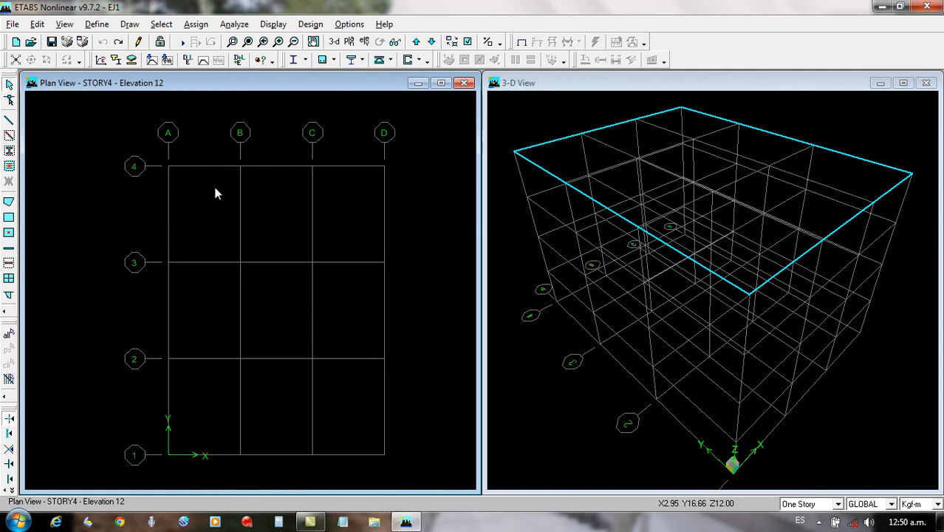
# Review the master story and Similar To assignments in the story data and accept them.
pyautogui.rightClick(271, 188)
pyautogui.click(306, 213)
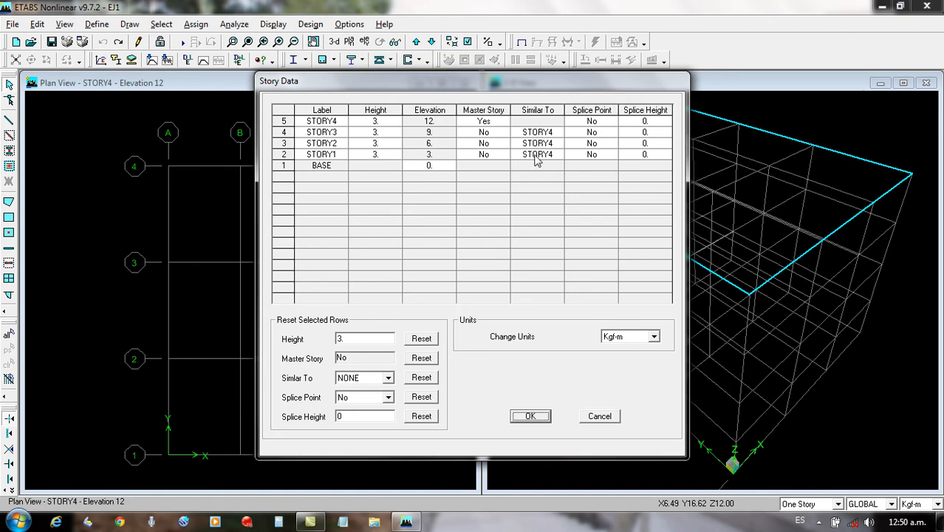
pyautogui.click(529, 416)
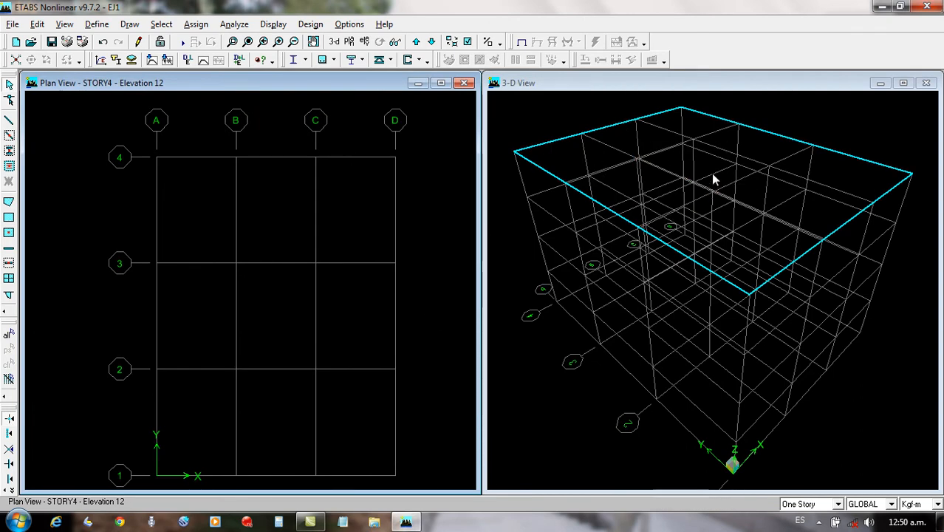
# Apply drawing to Similar Stories and place C40X60 columns at 90 degrees on all grid intersections.
pyautogui.click(838, 504)
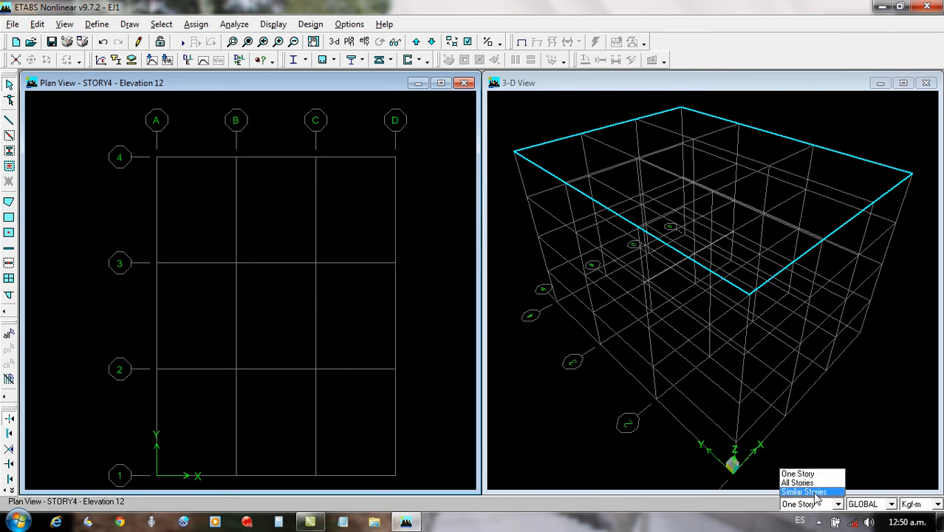
pyautogui.click(810, 491)
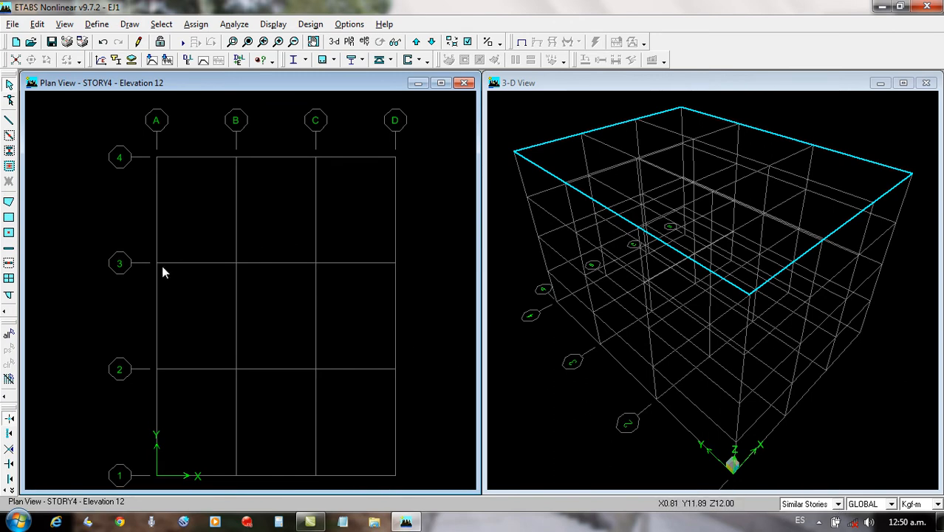
pyautogui.click(8, 151)
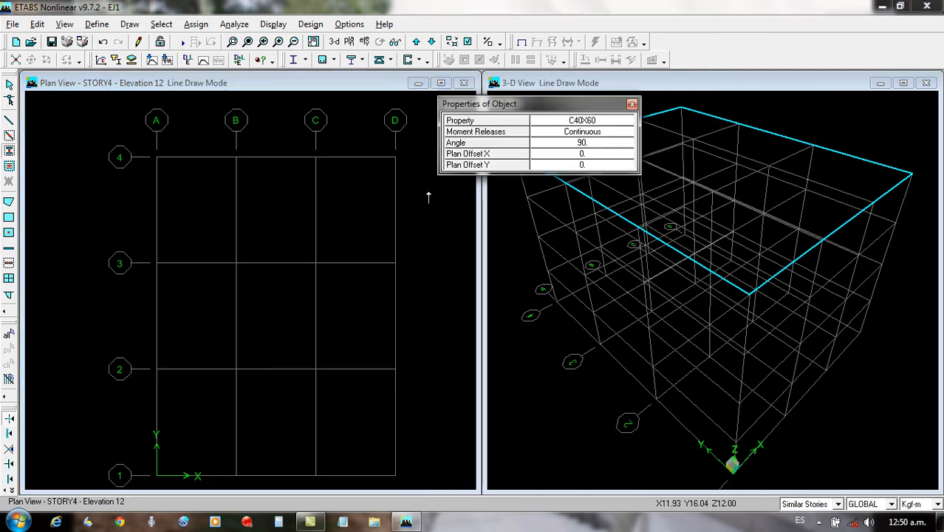
pyautogui.moveTo(419, 140); pyautogui.dragTo(136, 475)
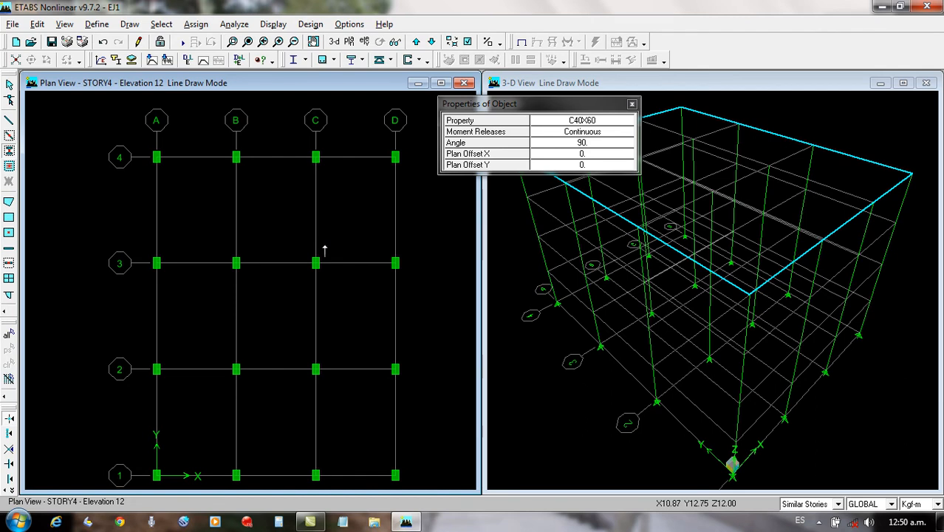
pyautogui.click(9, 86)
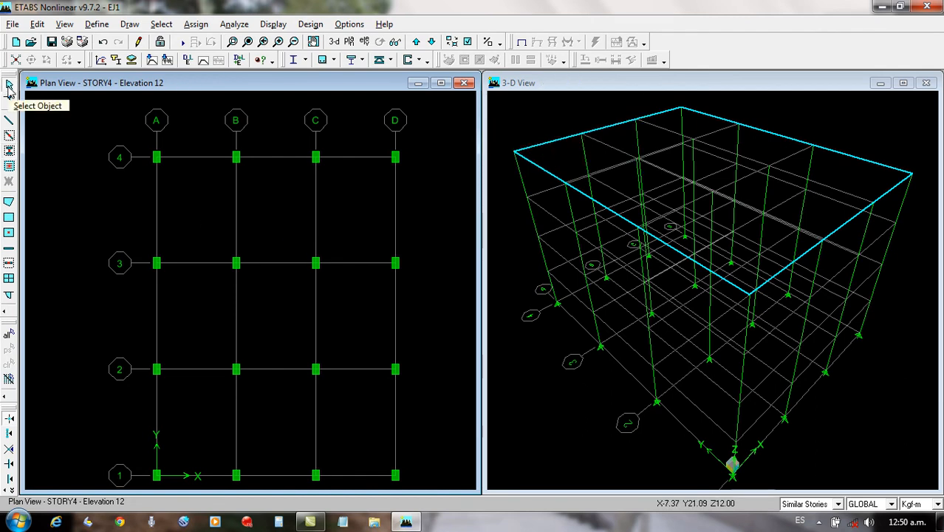
# Start drawing frame lines in plan and set the beam section property to V40X60.
pyautogui.click(9, 137)
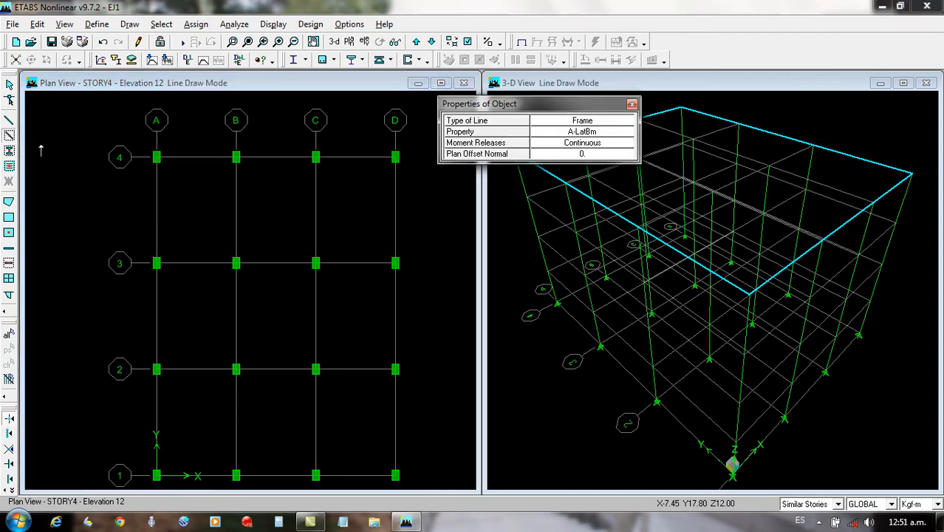
pyautogui.click(621, 132)
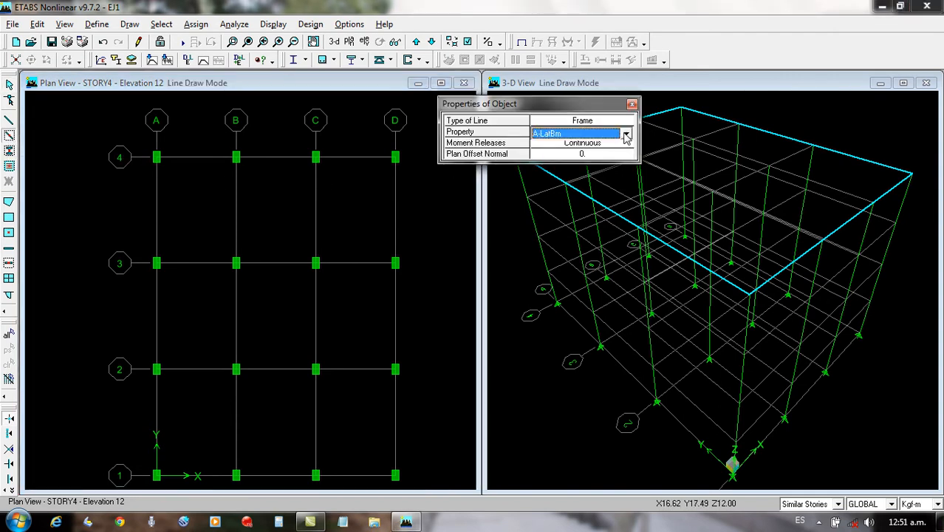
pyautogui.click(625, 132)
pyautogui.click(627, 209)
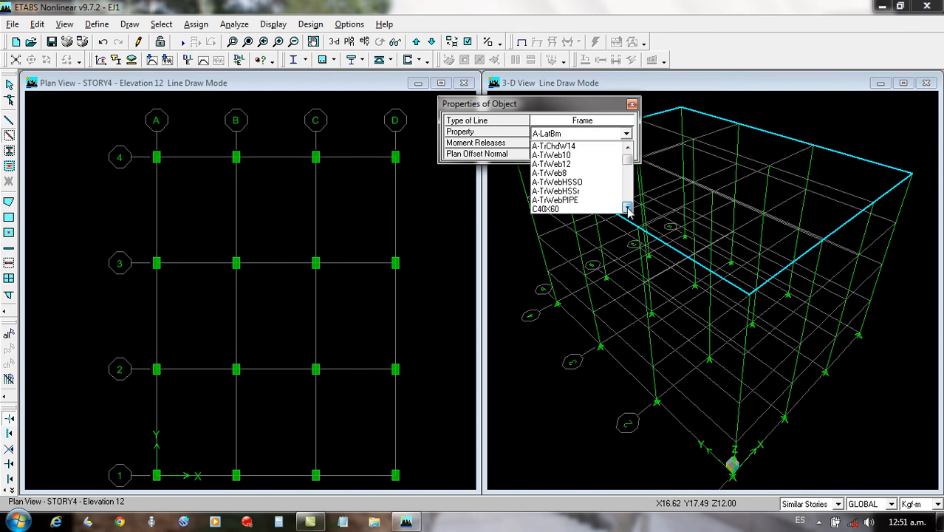
pyautogui.click(629, 179)
pyautogui.moveTo(628, 175)
pyautogui.mouseDown()
pyautogui.moveTo(629, 199)
pyautogui.moveTo(629, 167)
pyautogui.mouseUp()
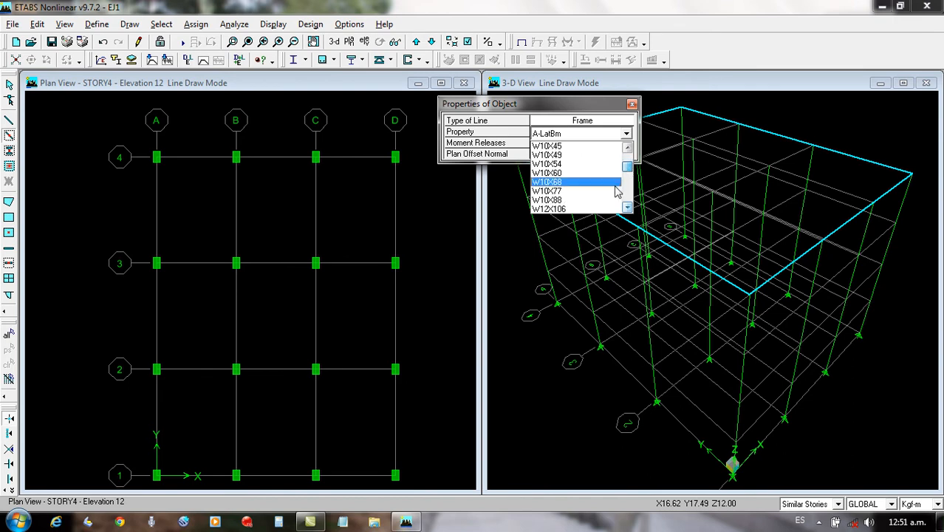
pyautogui.click(626, 207)
pyautogui.click(627, 208)
pyautogui.click(626, 208)
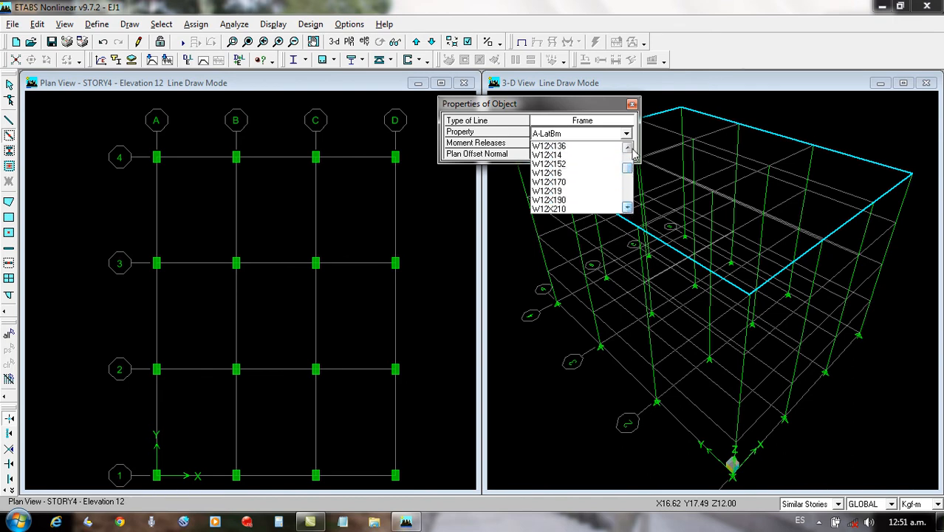
pyautogui.click(627, 147)
pyautogui.moveTo(628, 151); pyautogui.dragTo(629, 151)
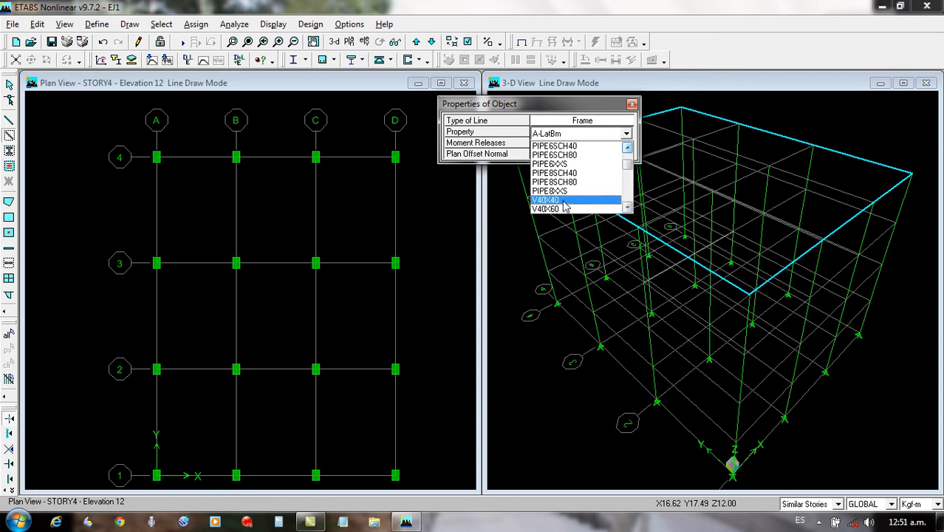
pyautogui.click(561, 210)
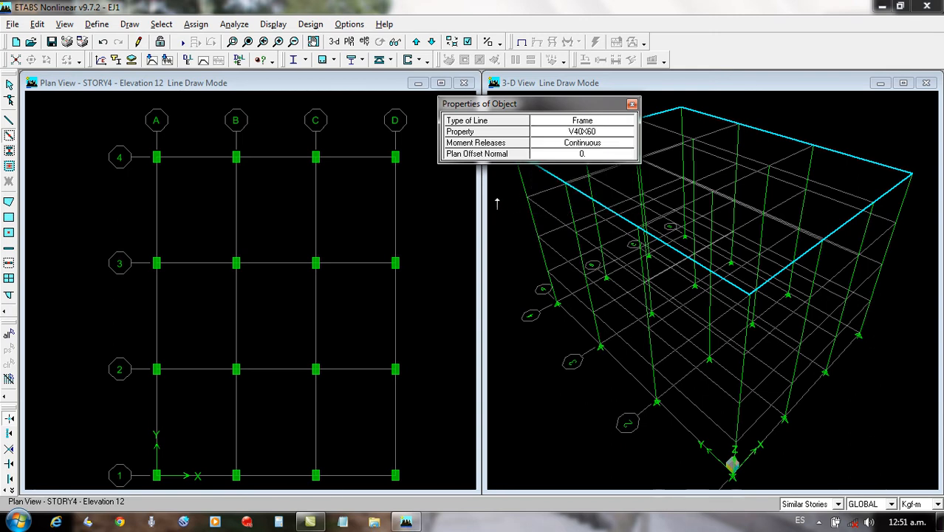
# Draw V40X60 beams along grid line A in all three bays between lines 4 and 1.
pyautogui.click(155, 213)
pyautogui.click(156, 211)
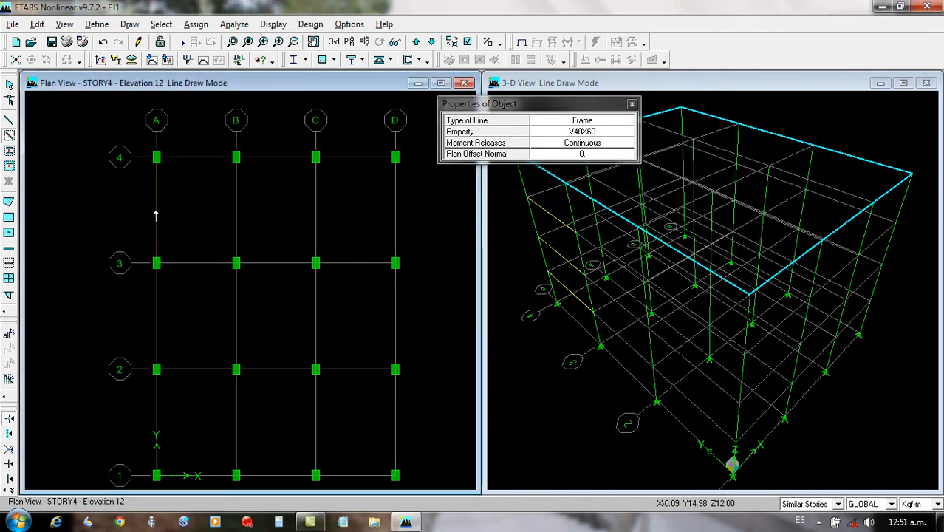
pyautogui.click(156, 319)
pyautogui.click(159, 419)
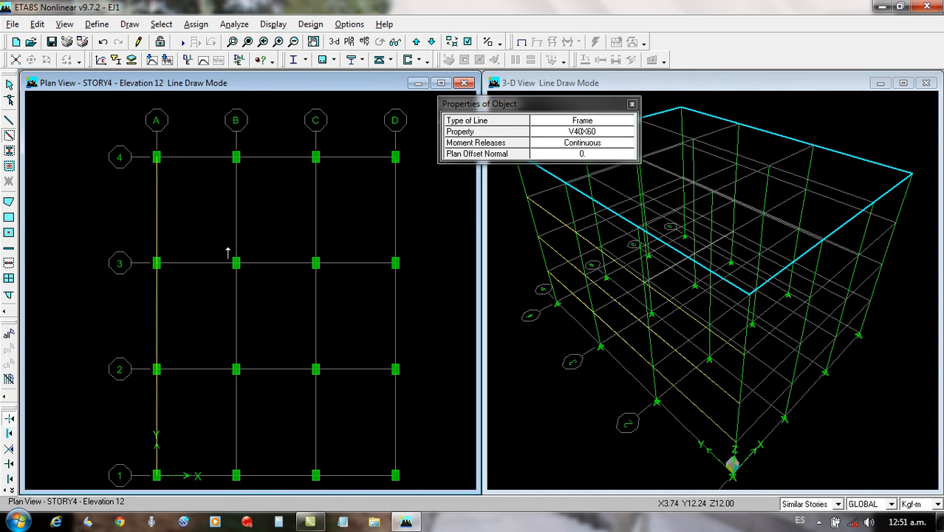
# Draw V40X60 beams along grid lines B, C and D in every bay between lines 4 and 1.
pyautogui.click(236, 213)
pyautogui.click(235, 318)
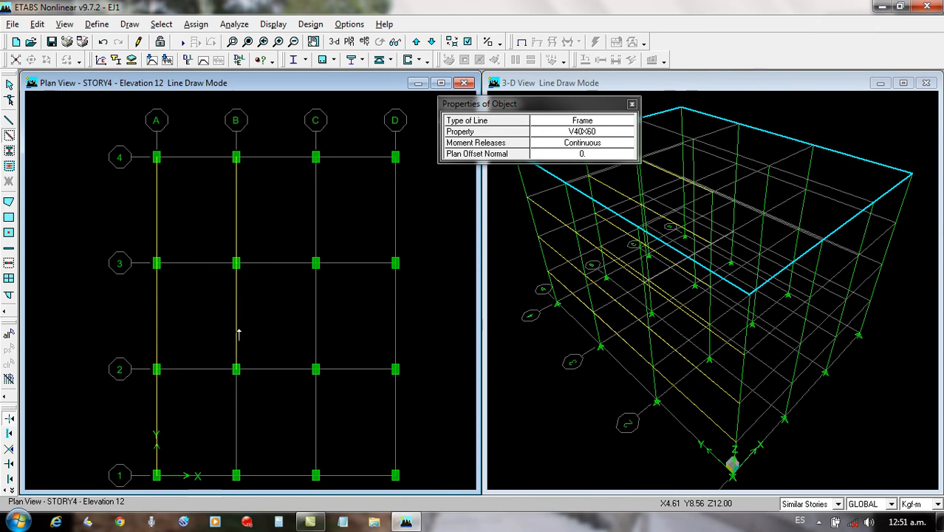
pyautogui.click(316, 417)
pyautogui.click(316, 318)
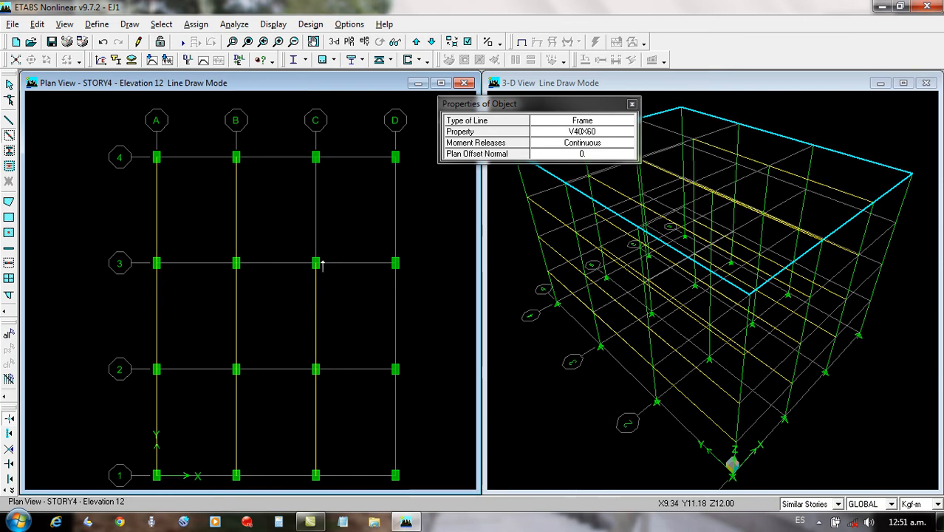
pyautogui.click(315, 213)
pyautogui.click(394, 208)
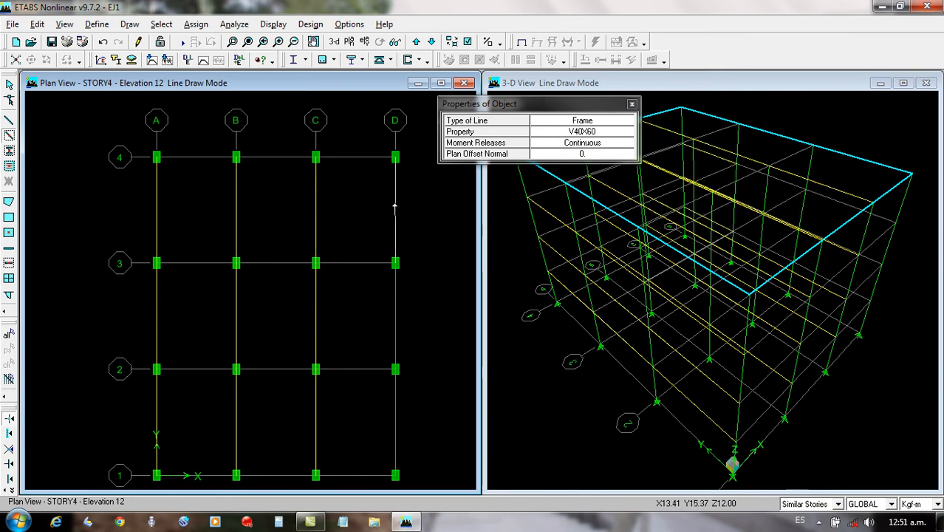
pyautogui.click(395, 317)
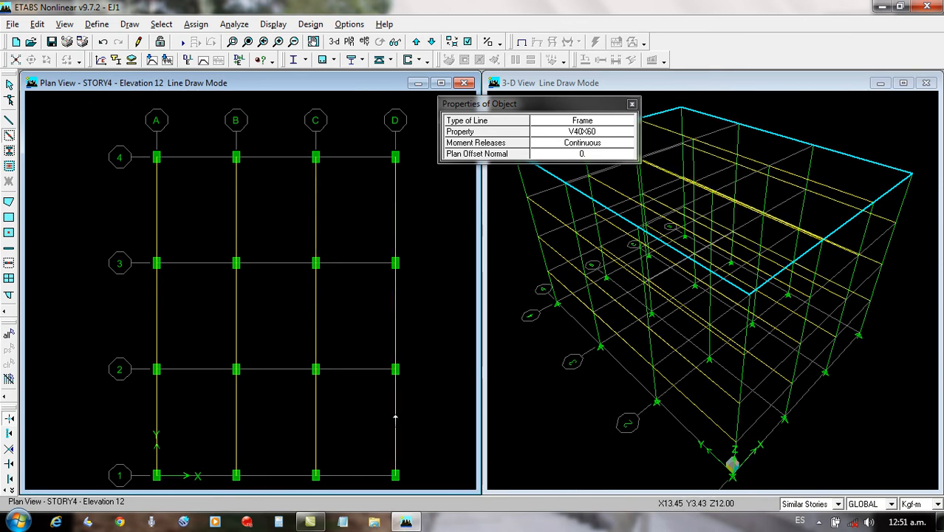
# Set the beam section property to V40X40 and draw beams along grid line 4 in all three bays between A and D.
pyautogui.click(622, 133)
pyautogui.click(625, 136)
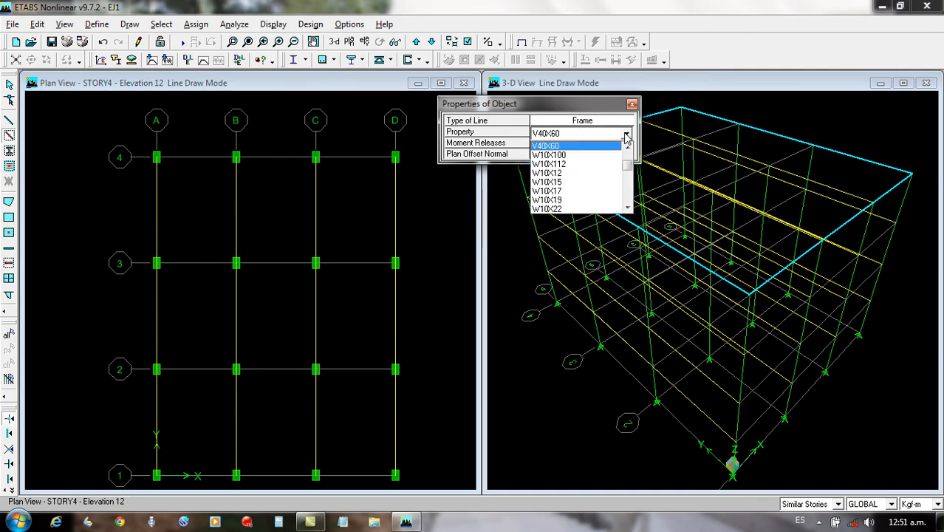
pyautogui.click(627, 145)
pyautogui.click(582, 147)
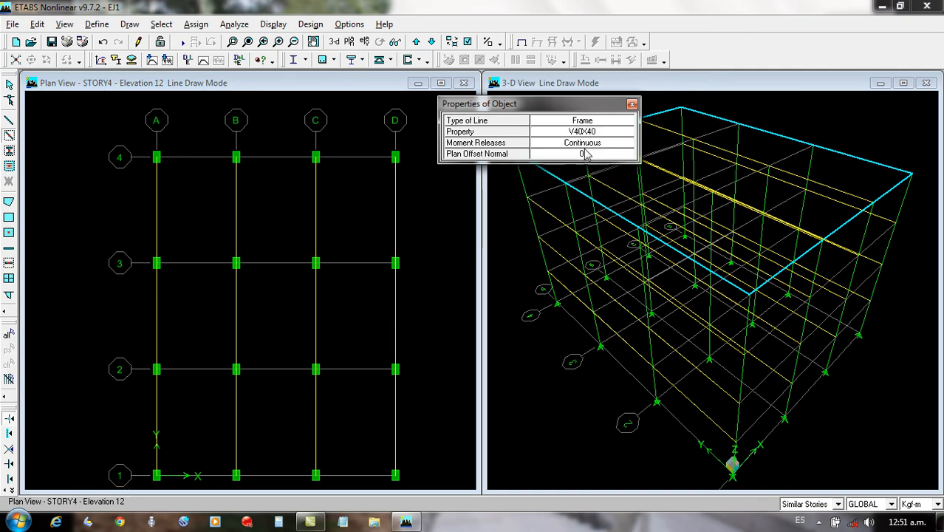
pyautogui.click(196, 159)
pyautogui.click(282, 159)
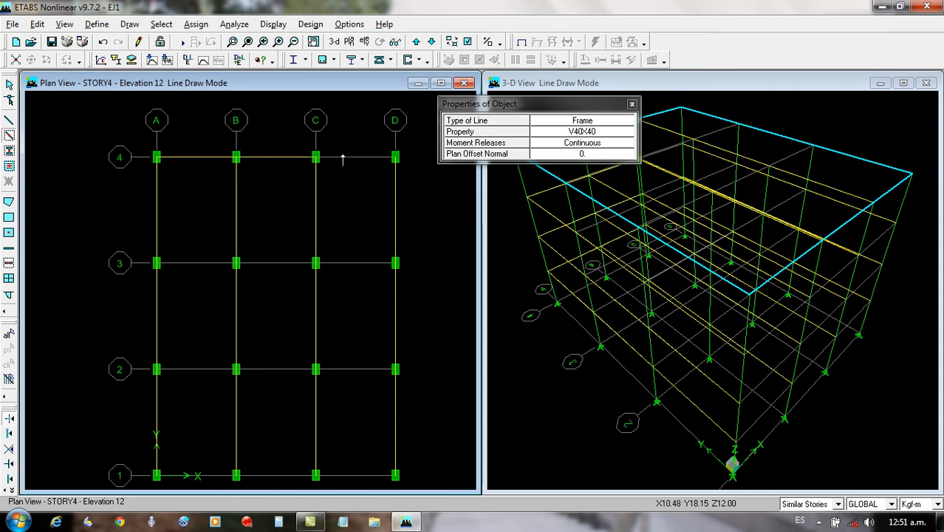
pyautogui.click(342, 158)
# Draw V40X40 beams along grid lines 3, 2 and 1 in every bay between A and D, and end beam drawing.
pyautogui.click(212, 263)
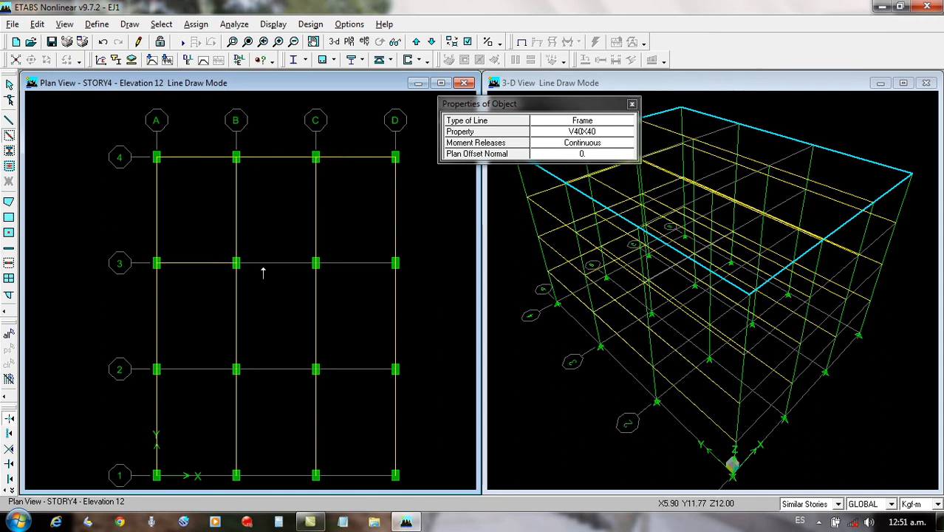
pyautogui.click(280, 266)
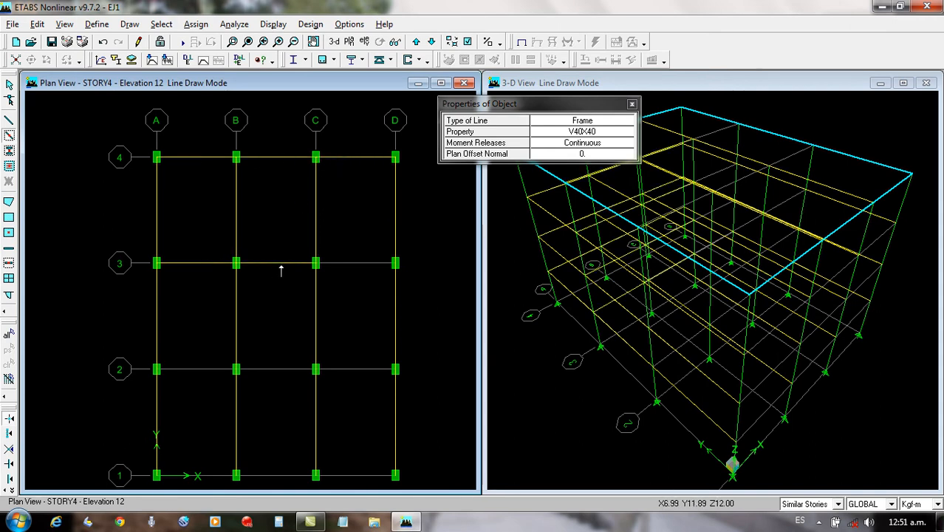
pyautogui.click(346, 266)
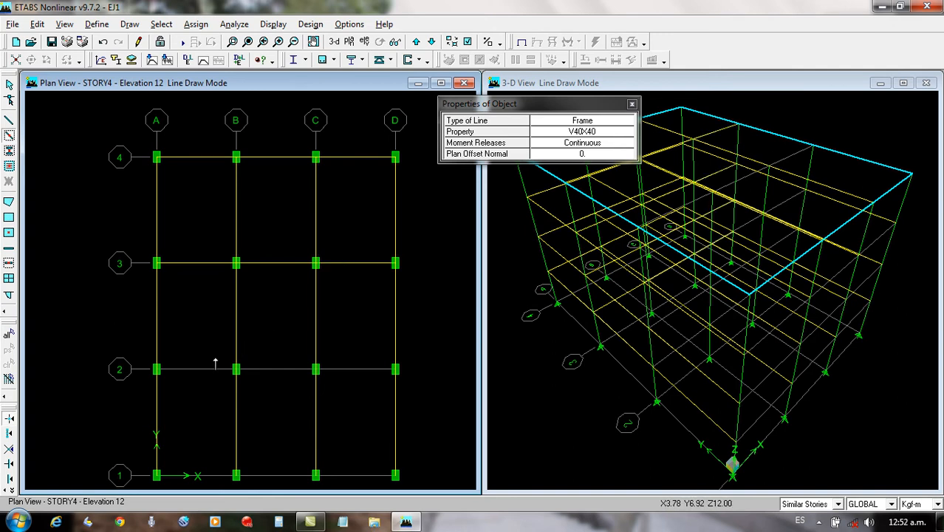
pyautogui.click(202, 373)
pyautogui.click(264, 375)
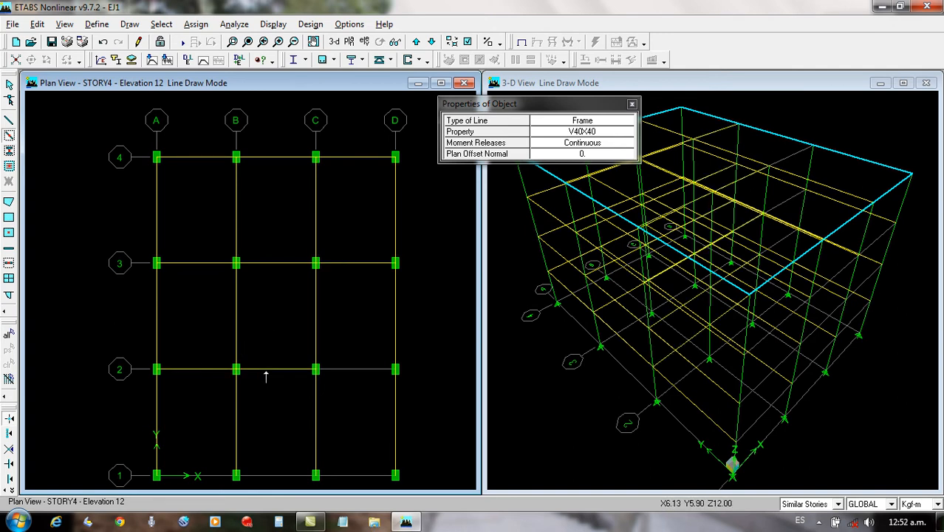
pyautogui.click(344, 376)
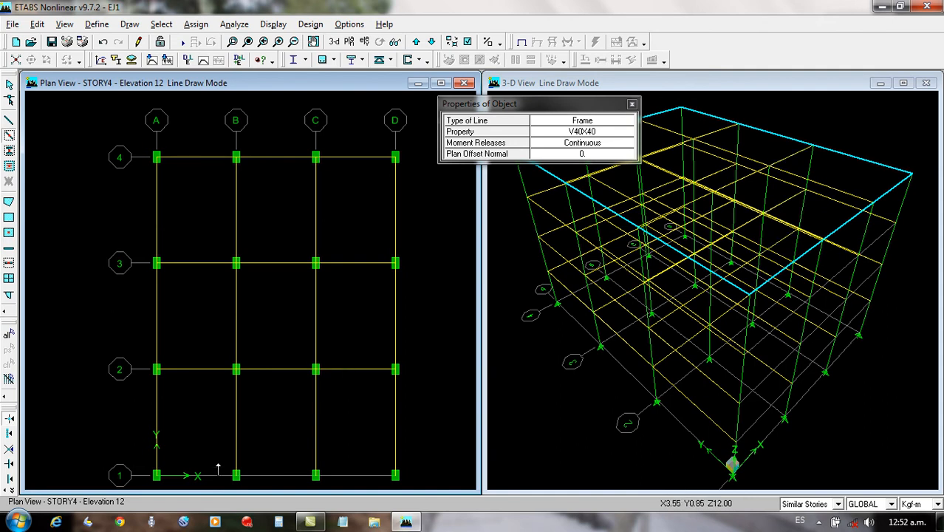
pyautogui.click(205, 478)
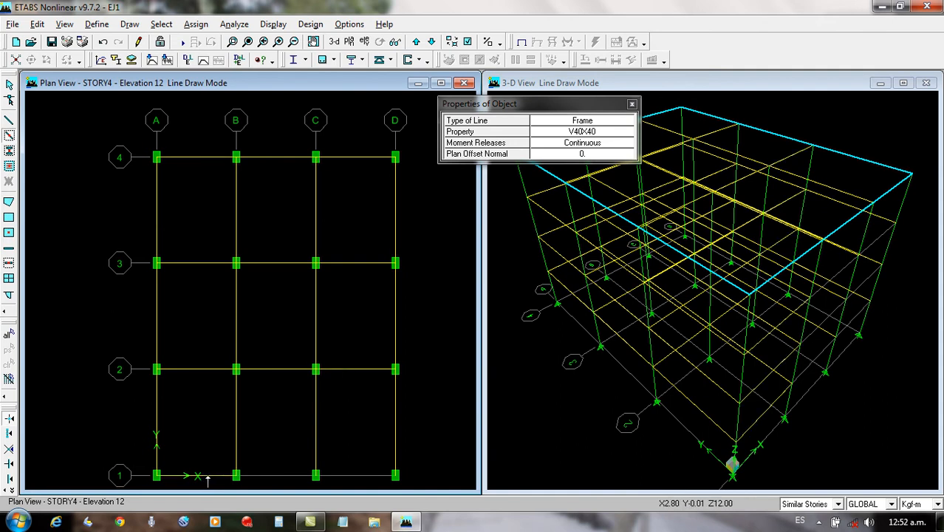
pyautogui.click(277, 478)
pyautogui.click(347, 477)
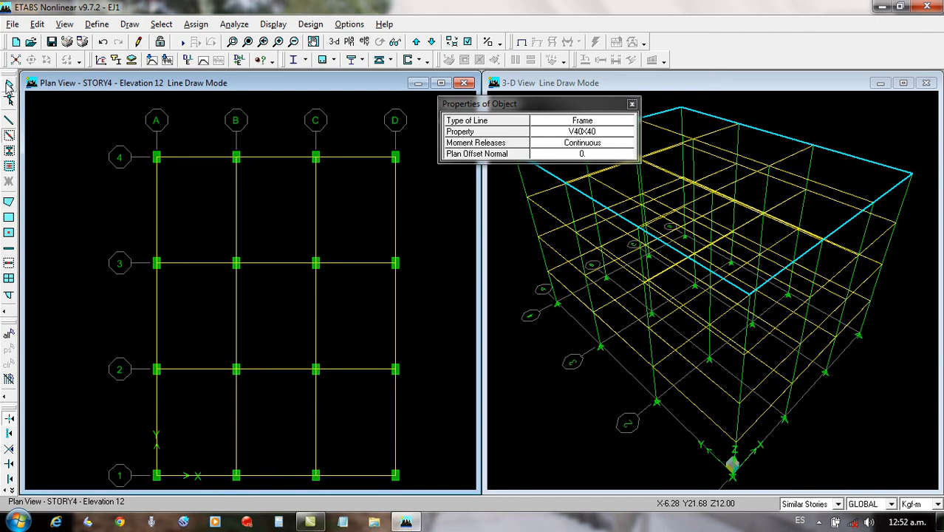
pyautogui.click(9, 85)
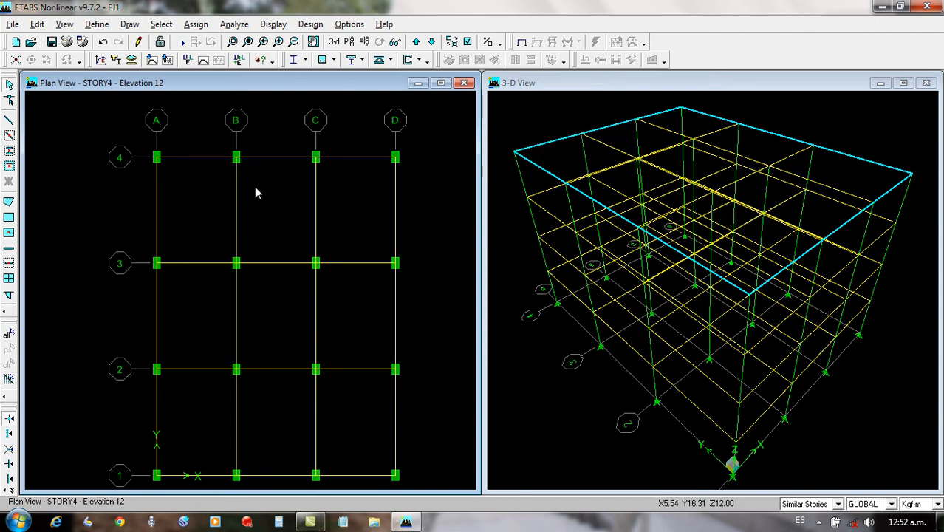
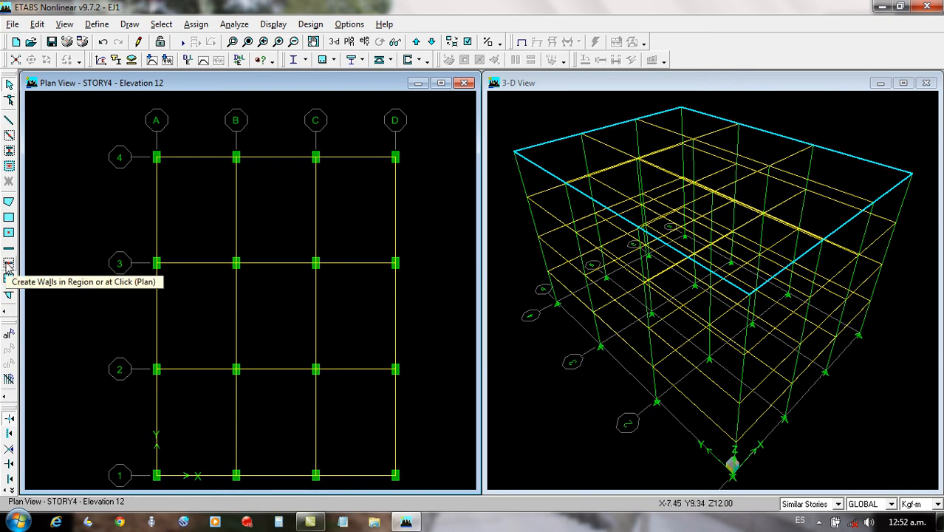
# Create MURO25 pier walls on lines A and D between 2 and 3, and on lines 4 and 1 between B and C.
pyautogui.click(8, 264)
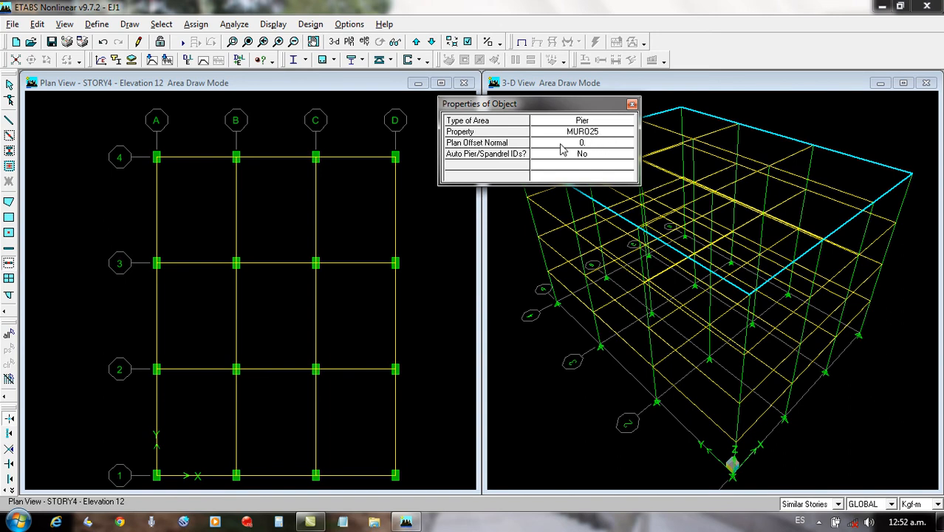
pyautogui.click(156, 316)
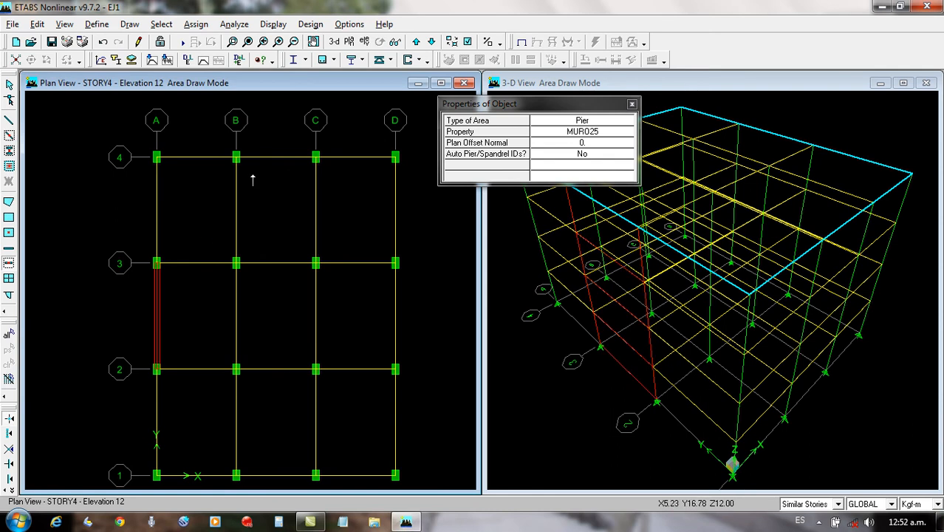
pyautogui.click(271, 156)
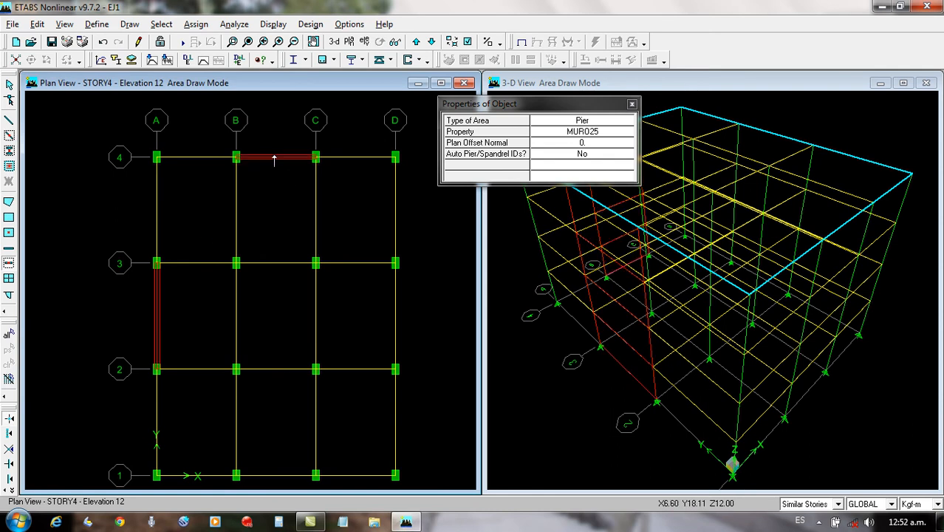
pyautogui.click(397, 318)
pyautogui.click(275, 476)
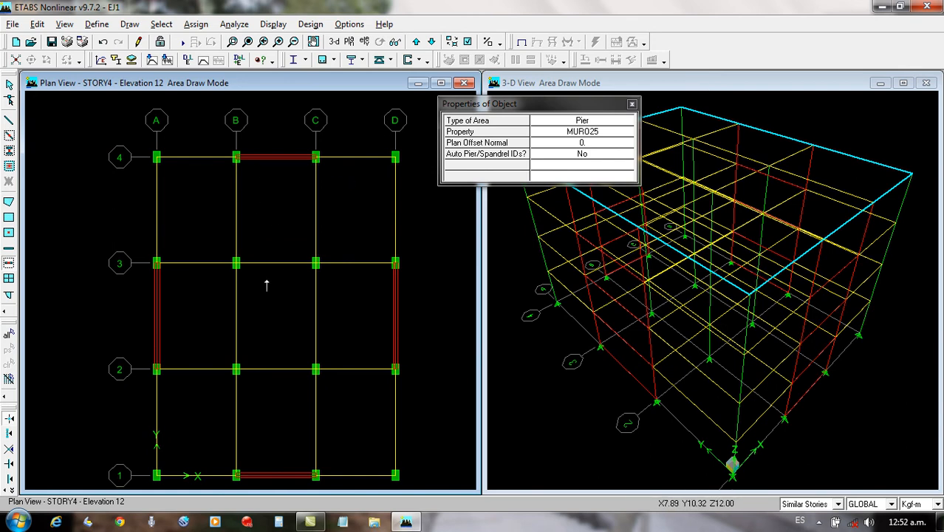
pyautogui.click(9, 85)
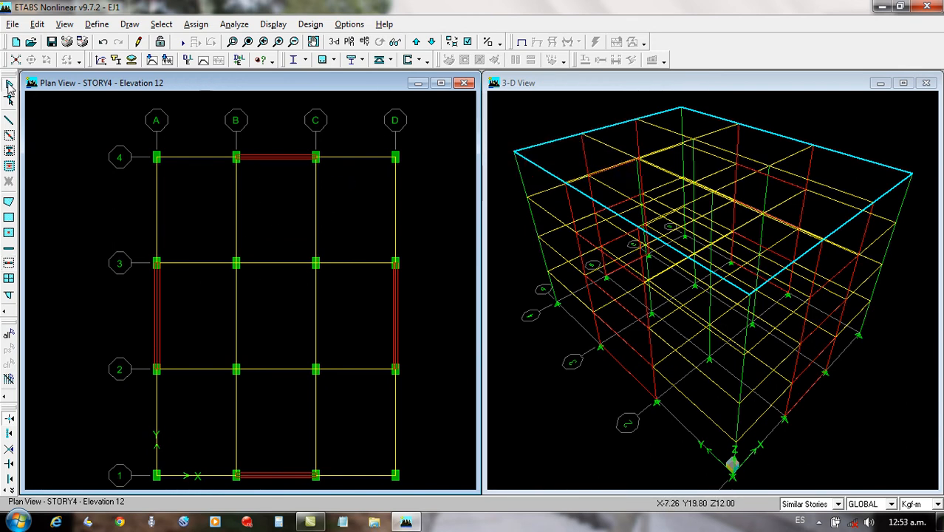
# Draw one LOSA20 floor area through the outer grid corners A-4, A-1, D-1 and D-4, covering the whole plan.
pyautogui.click(8, 202)
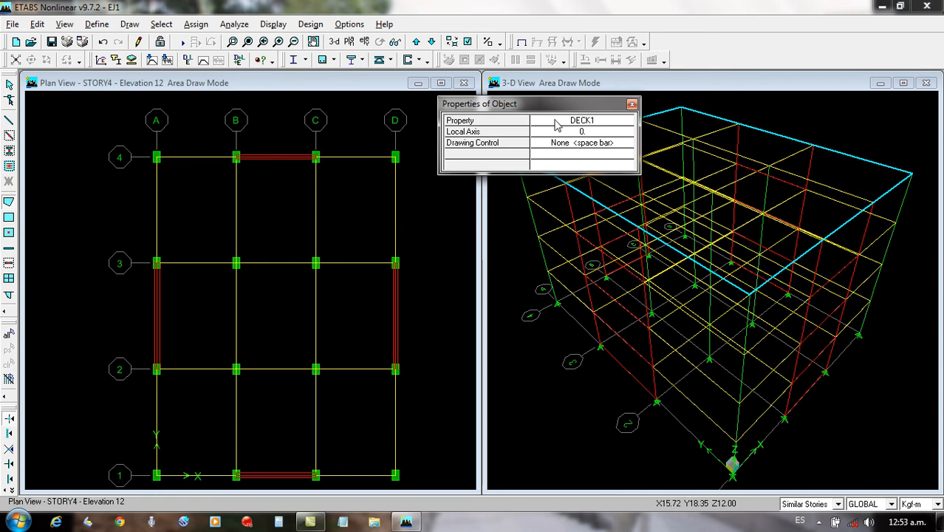
pyautogui.click(601, 121)
pyautogui.click(626, 122)
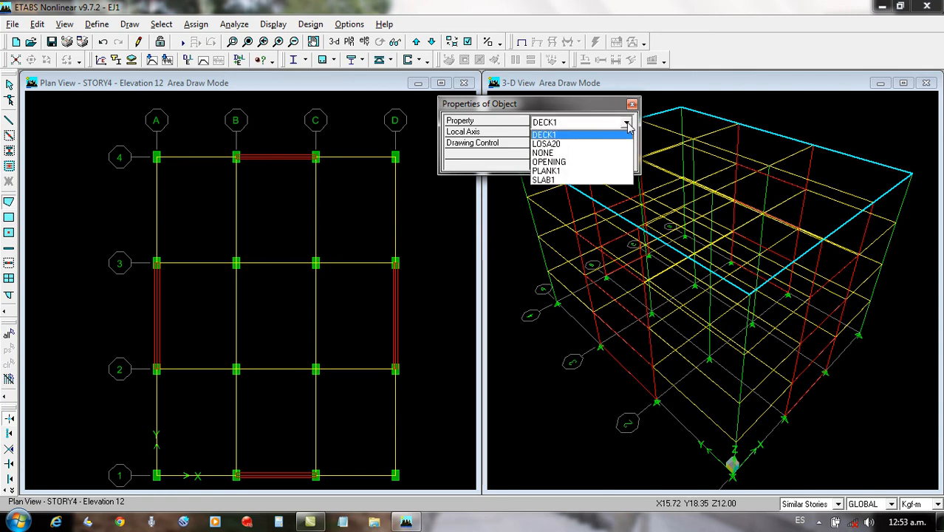
pyautogui.click(581, 144)
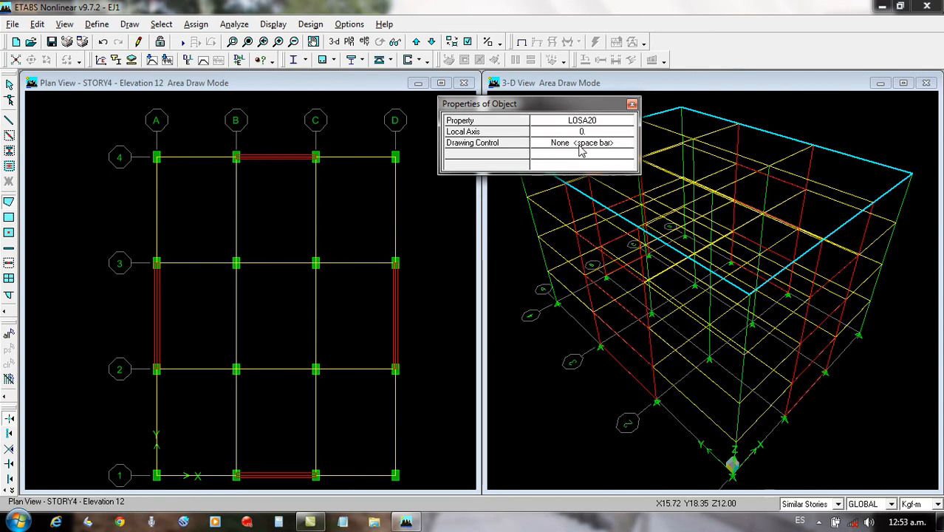
pyautogui.click(157, 157)
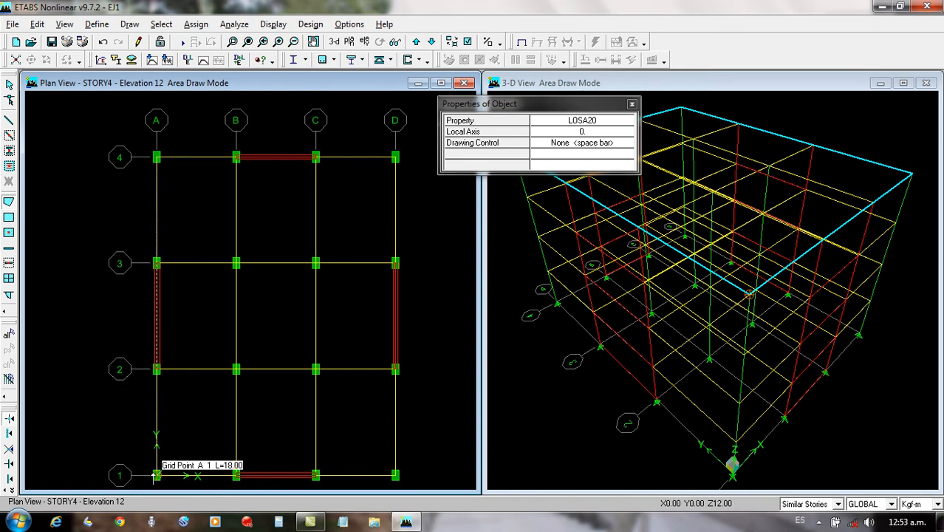
pyautogui.click(396, 156)
pyautogui.doubleClick(157, 157)
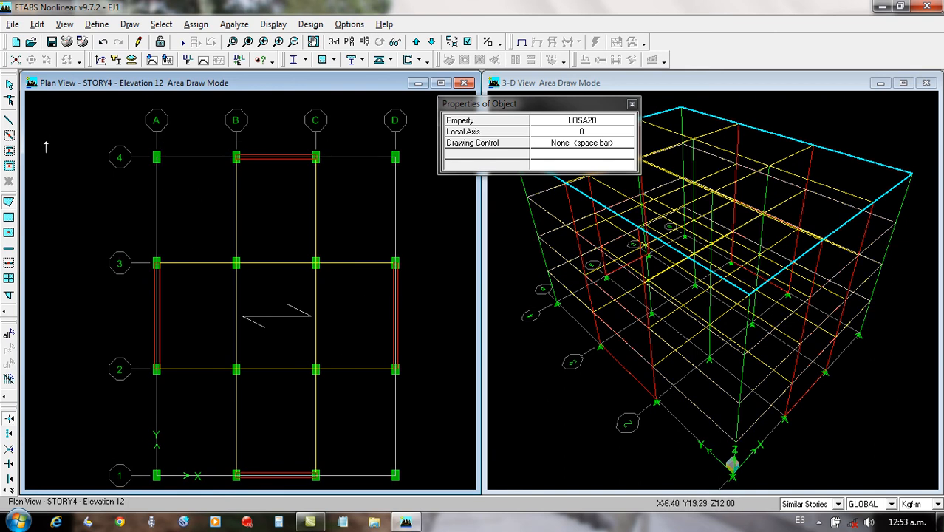
pyautogui.click(9, 85)
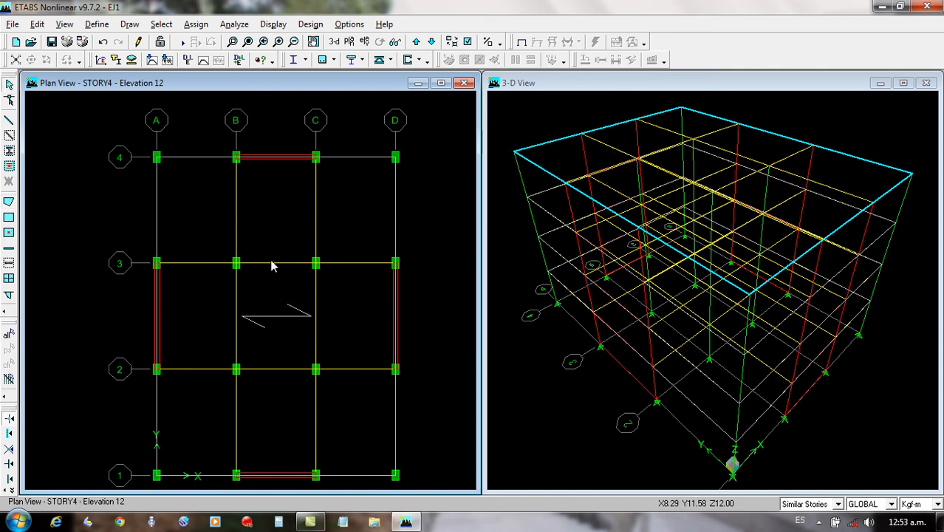
# Check the slab by selecting and deselecting it in plan, and turn on Object Fill for the 3-D view.
pyautogui.click(270, 303)
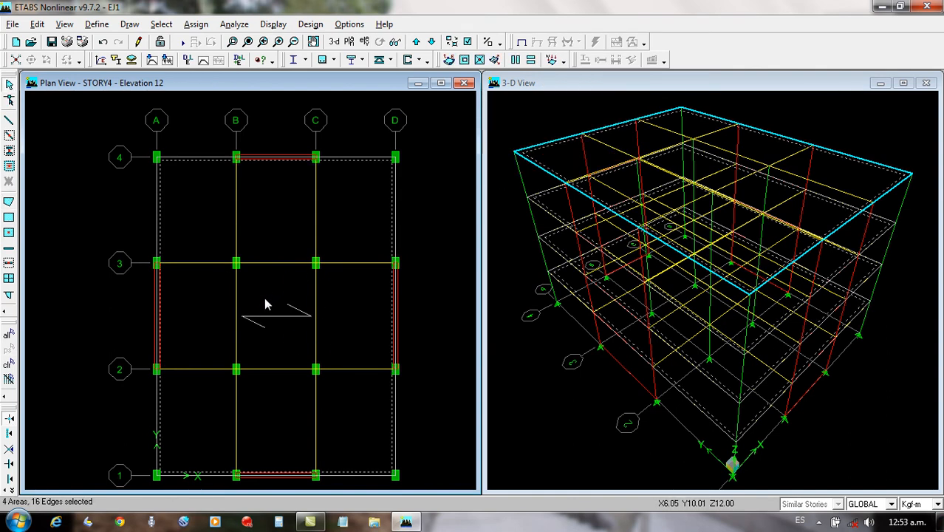
pyautogui.click(264, 297)
pyautogui.click(513, 254)
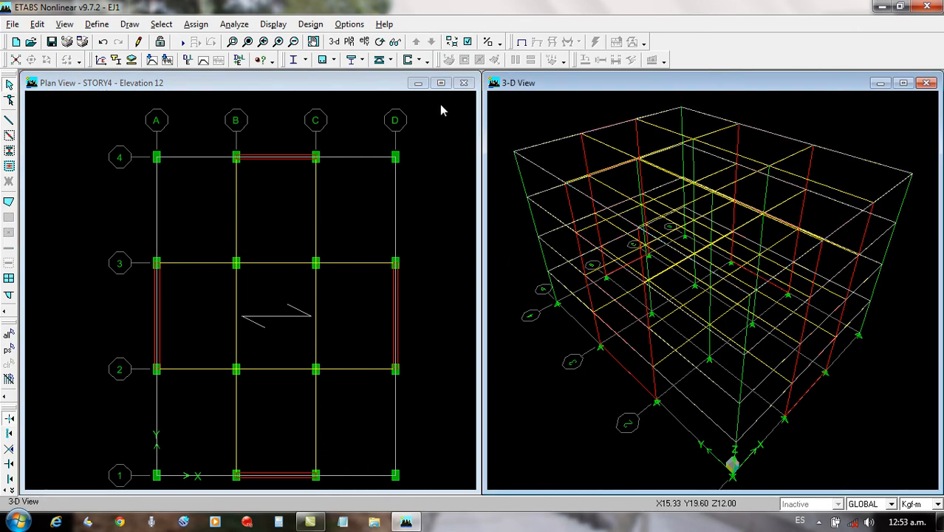
pyautogui.click(467, 43)
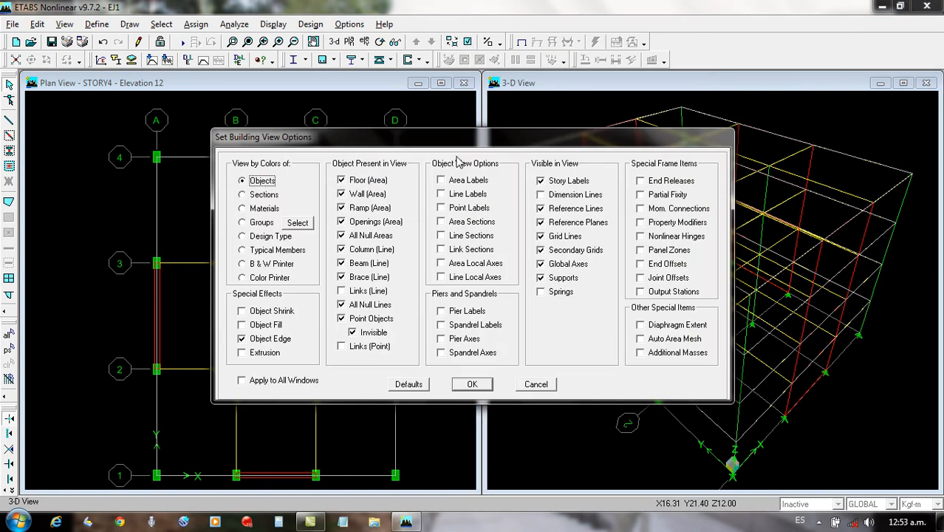
pyautogui.click(278, 328)
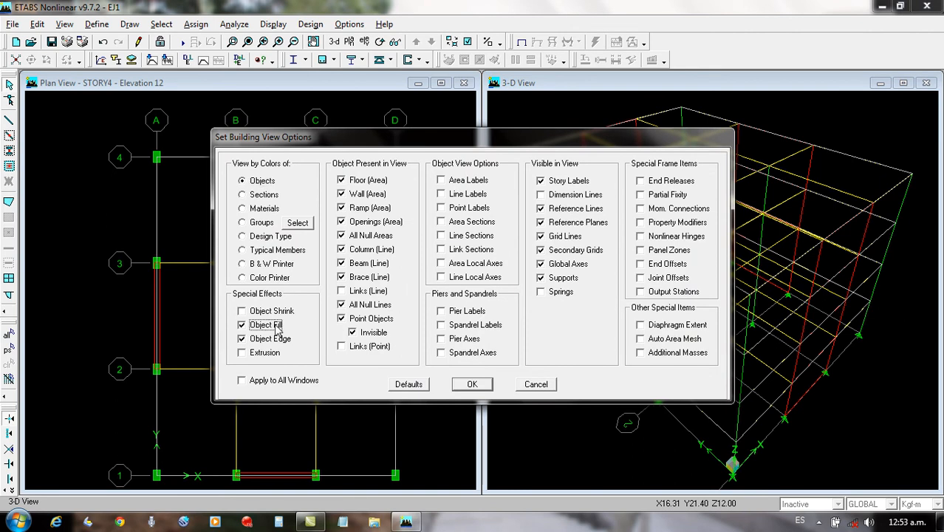
pyautogui.click(471, 384)
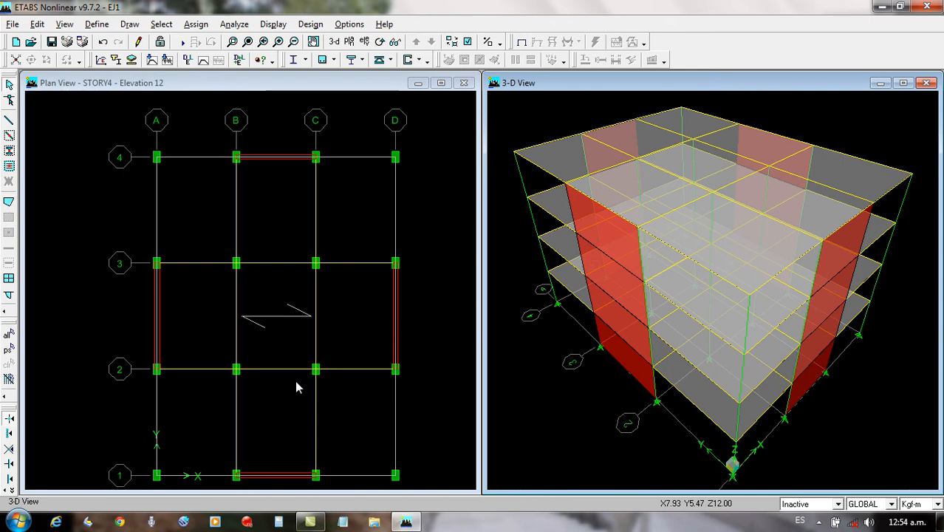
# Assign a uniform gravity surface load of 460 in Kgf-m to the floor slab for load case DEAD, replacing existing loads.
pyautogui.click(278, 316)
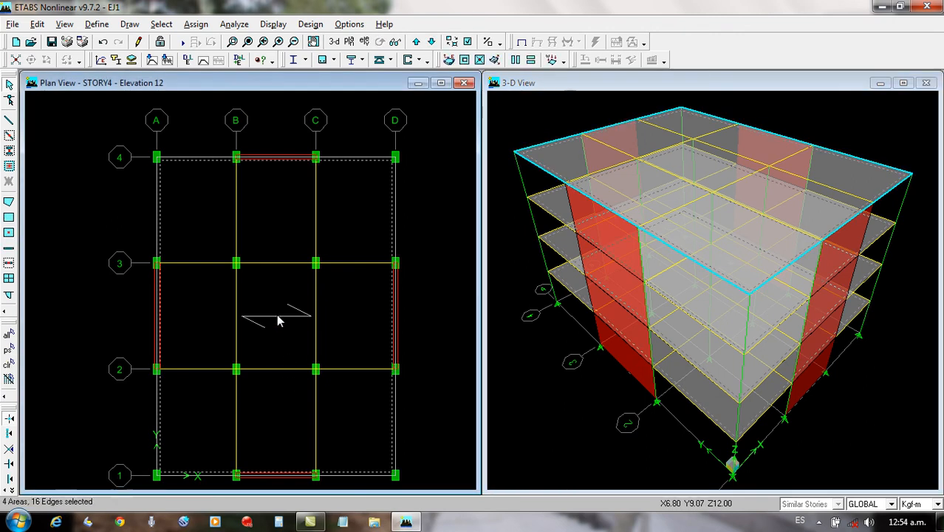
pyautogui.click(552, 62)
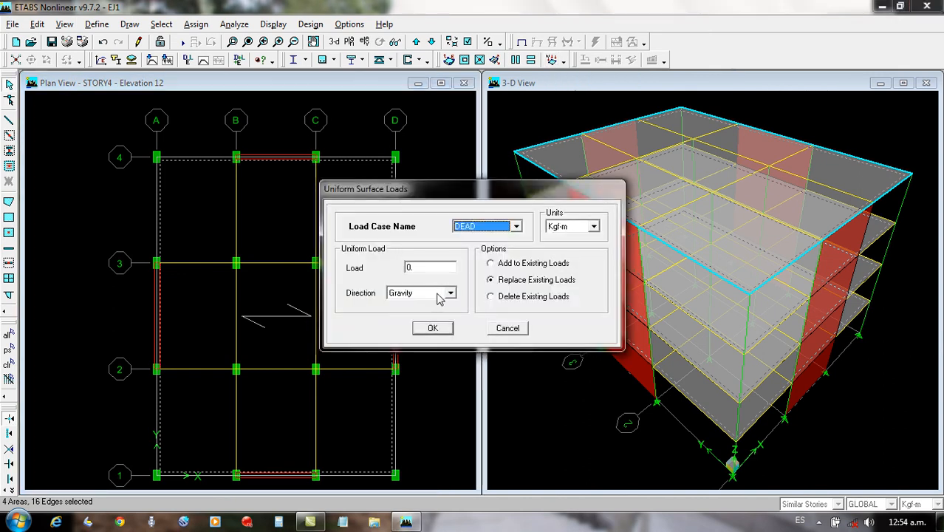
pyautogui.doubleClick(426, 270)
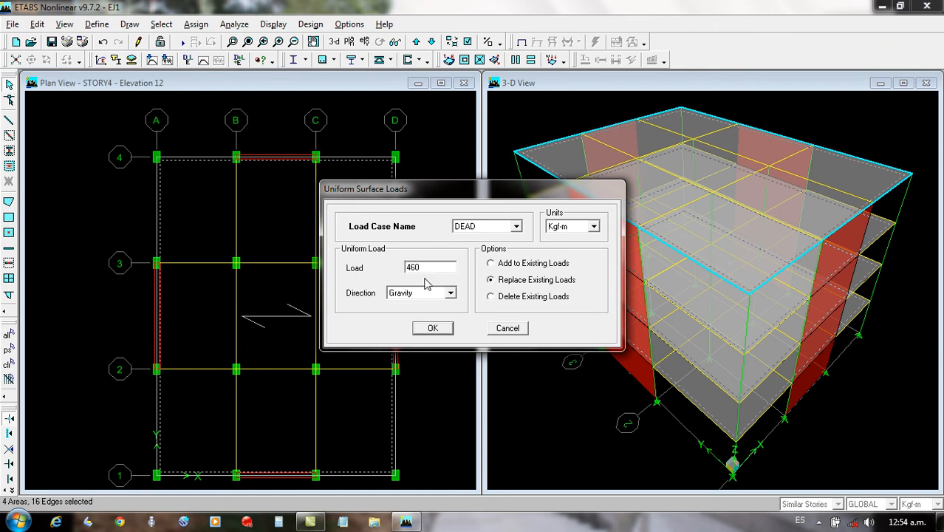
pyautogui.click(430, 327)
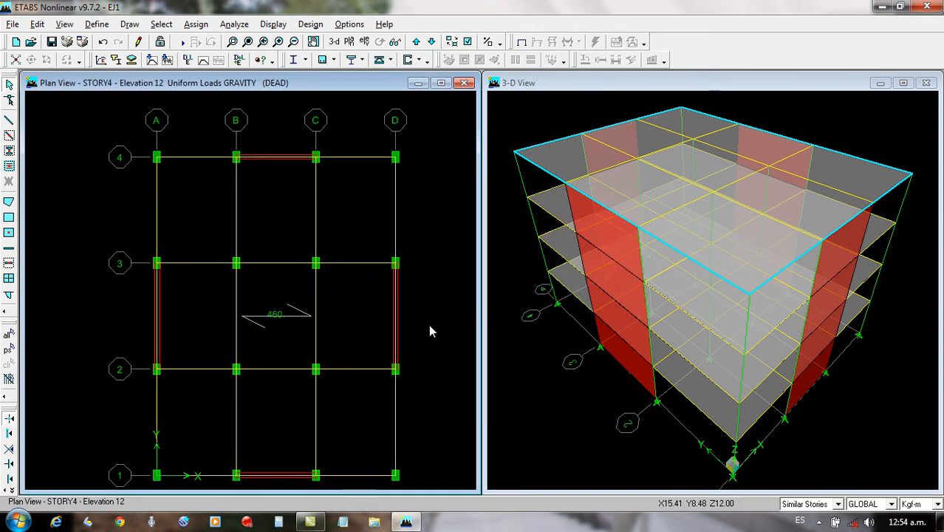
# Assign a uniform gravity surface load of 300 in Kgf-m to the floor slab for load case LIVE.
pyautogui.click(274, 332)
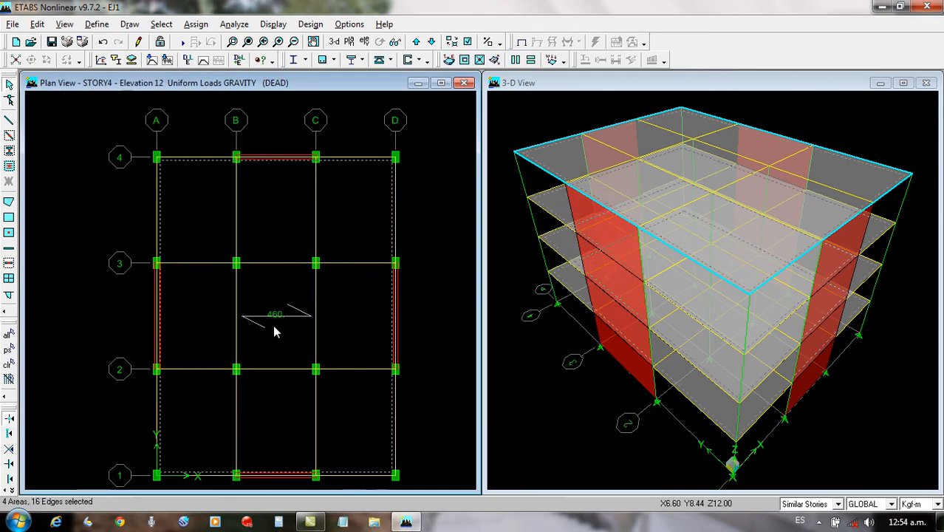
pyautogui.click(551, 61)
pyautogui.click(516, 226)
pyautogui.click(482, 249)
pyautogui.doubleClick(438, 268)
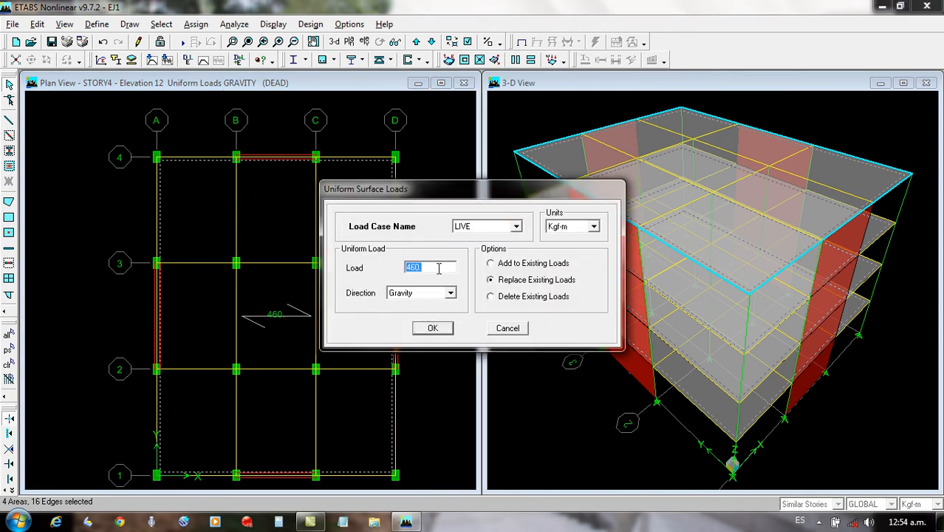
pyautogui.write('300')
pyautogui.click(445, 328)
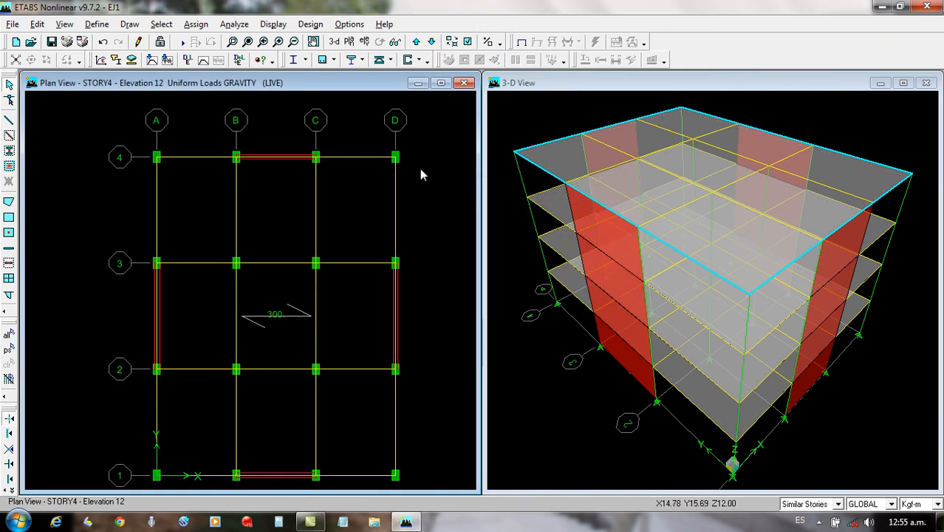
# Check the live load on the slabs of the lower stories in plan and return to Story 4.
pyautogui.click(432, 43)
pyautogui.click(432, 43)
pyautogui.click(432, 43)
pyautogui.click(416, 42)
pyautogui.click(416, 42)
pyautogui.click(416, 42)
# Select the whole plan and mesh the slab areas with Cookie Cut at Selected Line Objects (Horiz.).
pyautogui.scroll(-1, 296, 198)
pyautogui.moveTo(429, 137); pyautogui.dragTo(146, 476)
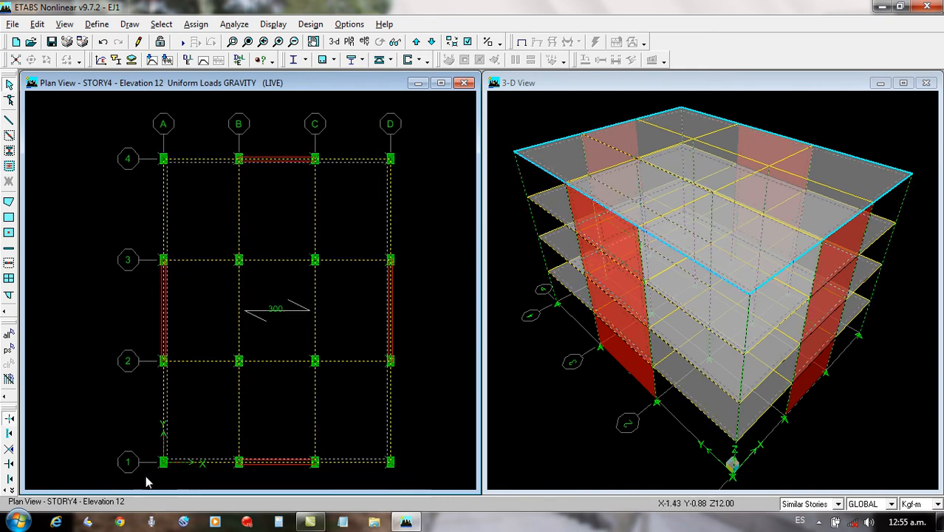
pyautogui.click(92, 25)
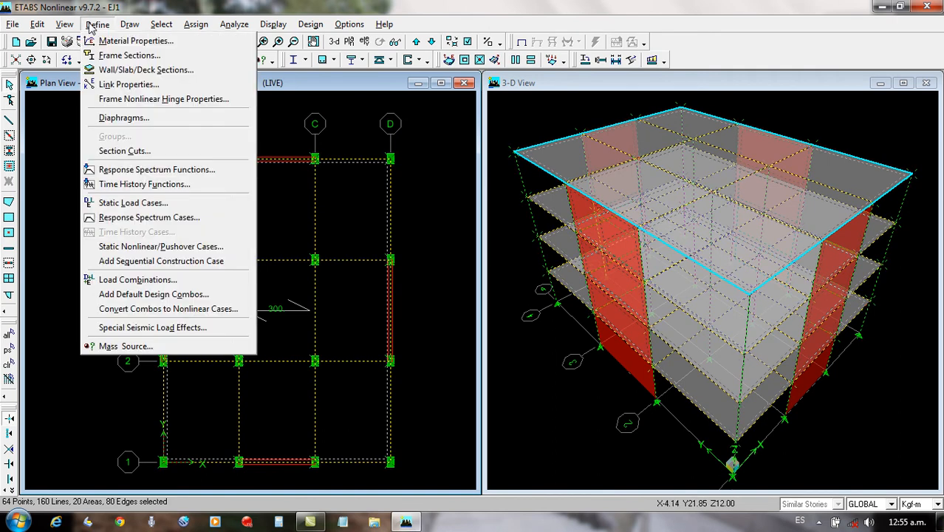
pyautogui.moveTo(37, 25)
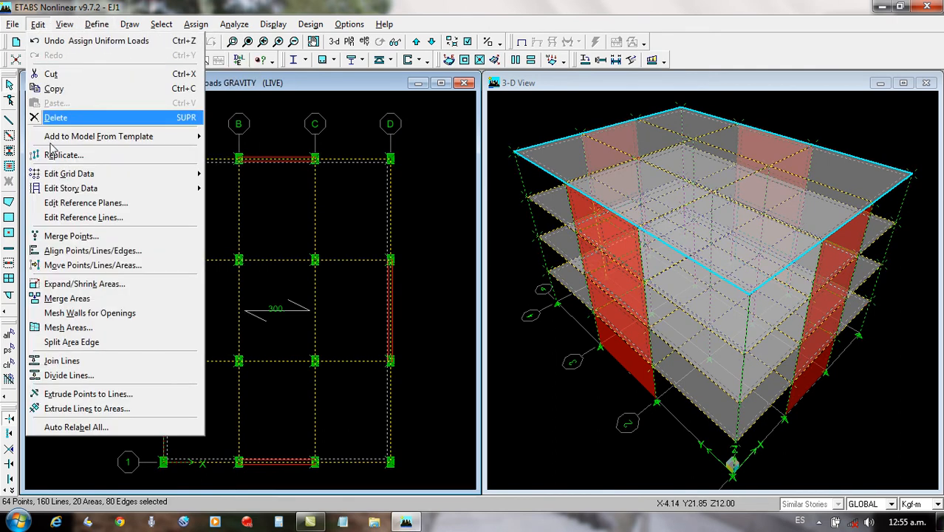
pyautogui.click(74, 328)
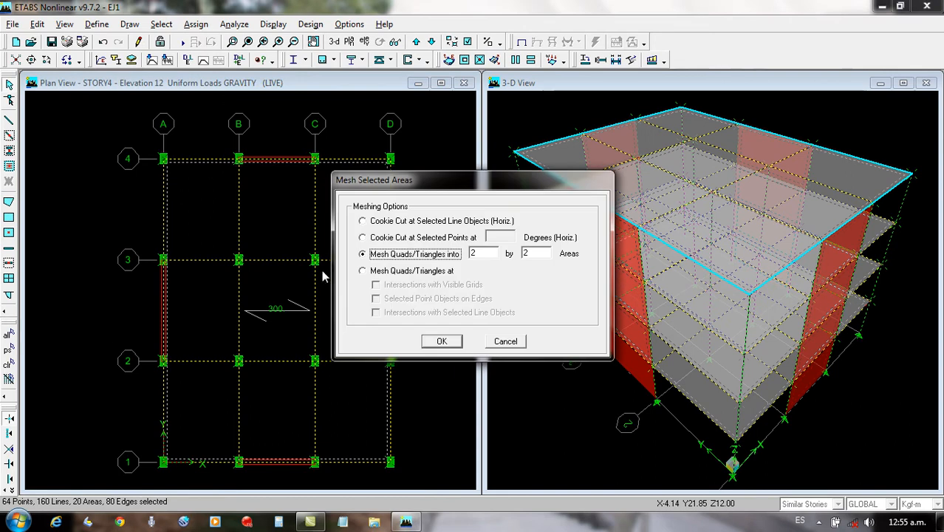
pyautogui.click(391, 223)
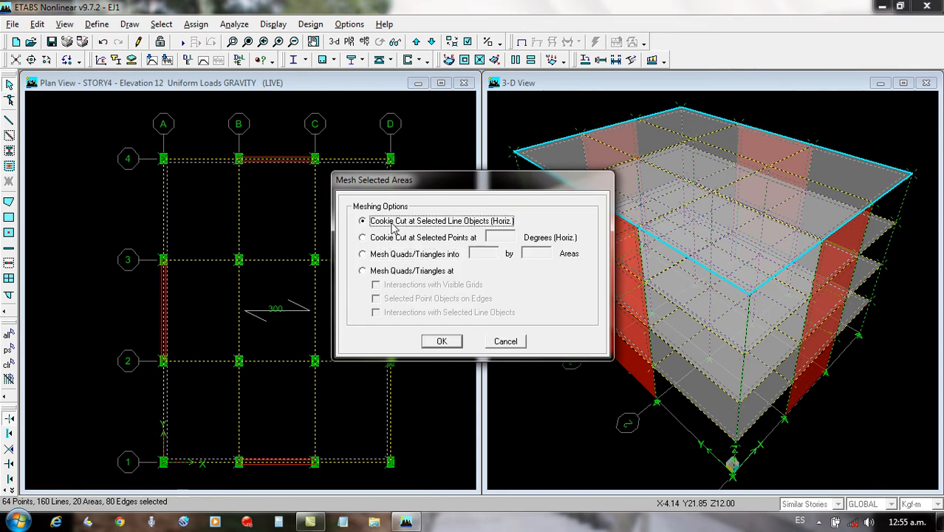
pyautogui.click(433, 343)
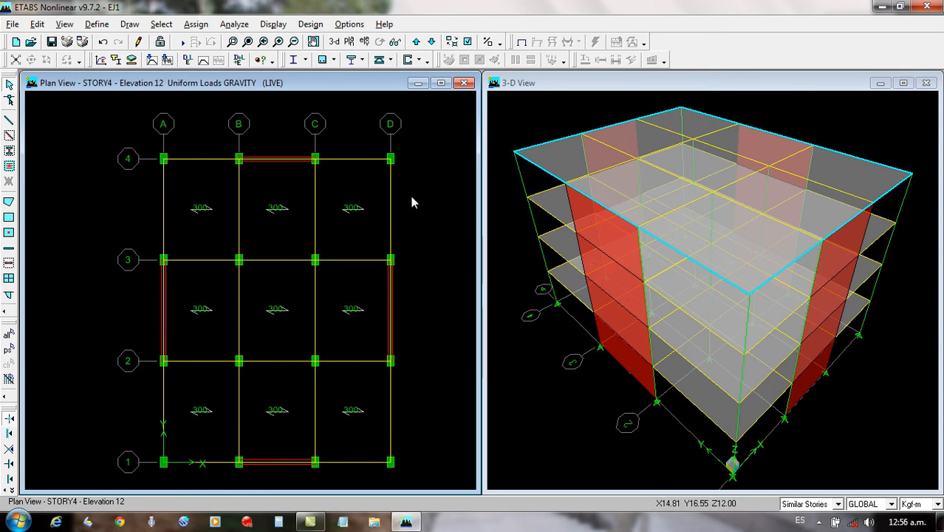
# Set the story scope to All Stories, select the whole Story 4 plan and assign diaphragm D4 to its joints.
pyautogui.click(838, 503)
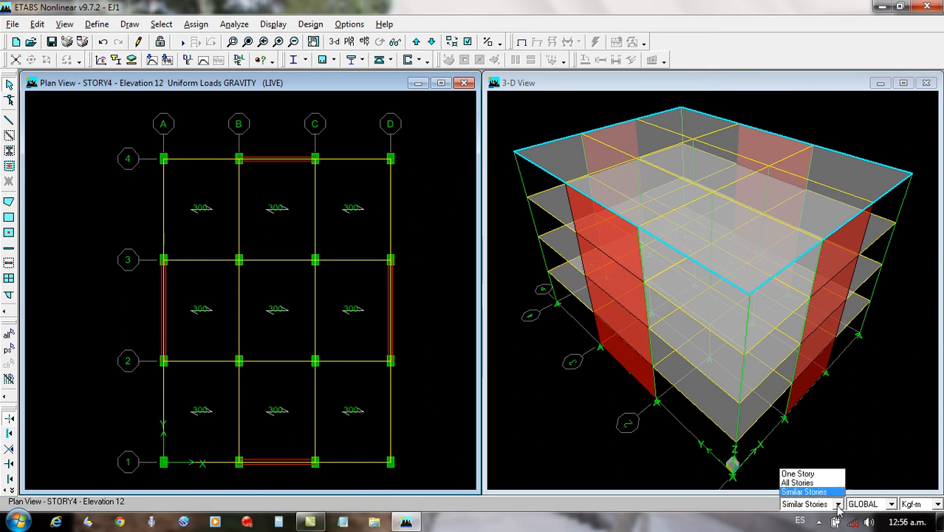
pyautogui.click(799, 482)
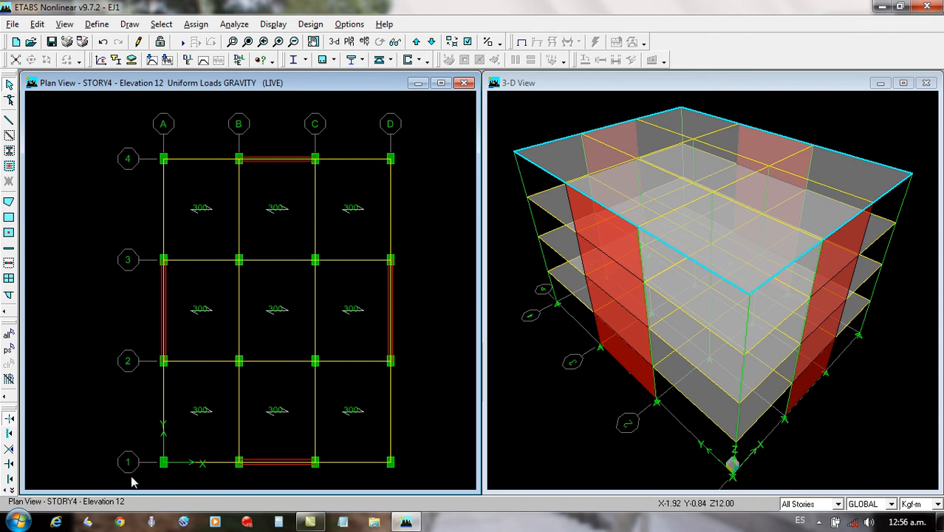
pyautogui.hotkey('ctrl', 'a')
pyautogui.click(194, 24)
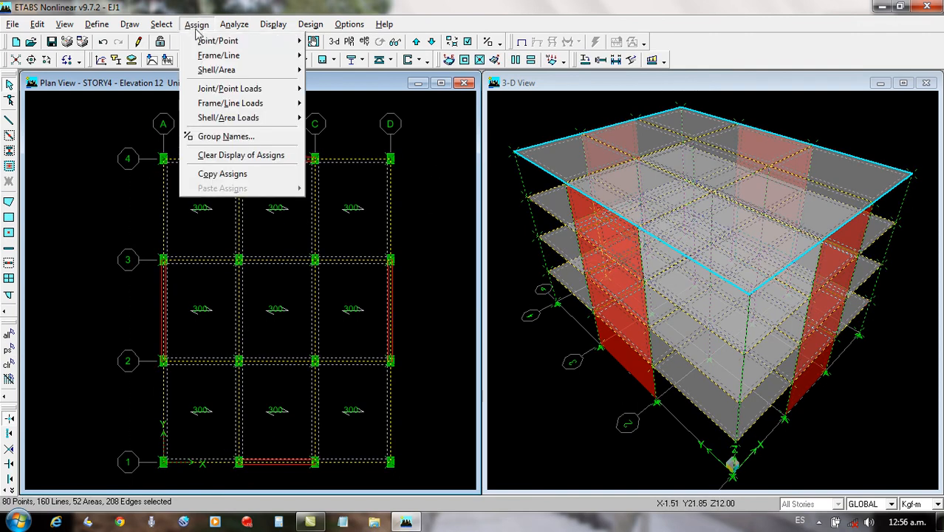
pyautogui.moveTo(216, 41)
pyautogui.click(332, 42)
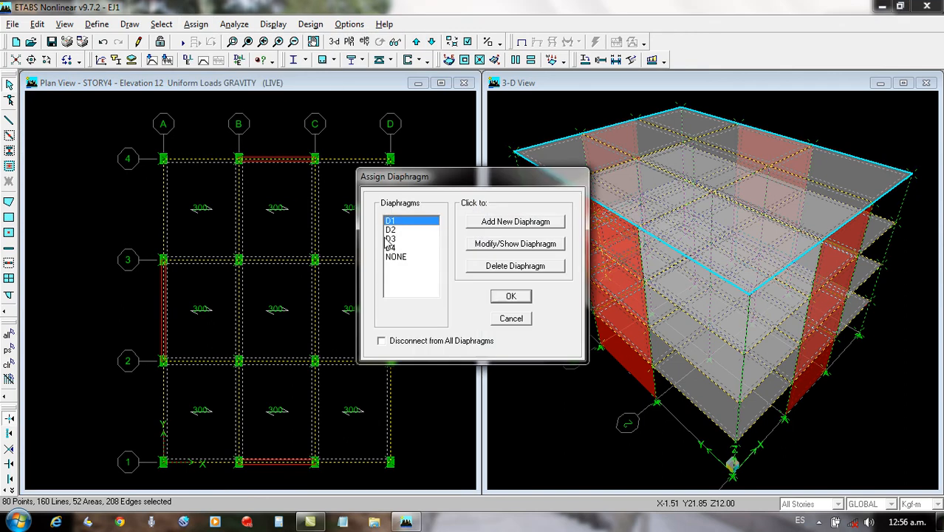
pyautogui.click(399, 247)
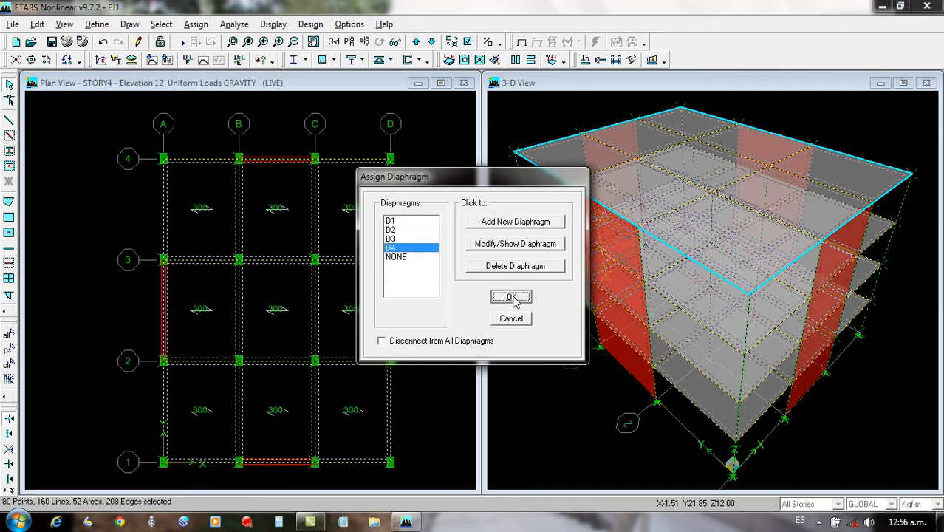
pyautogui.click(510, 296)
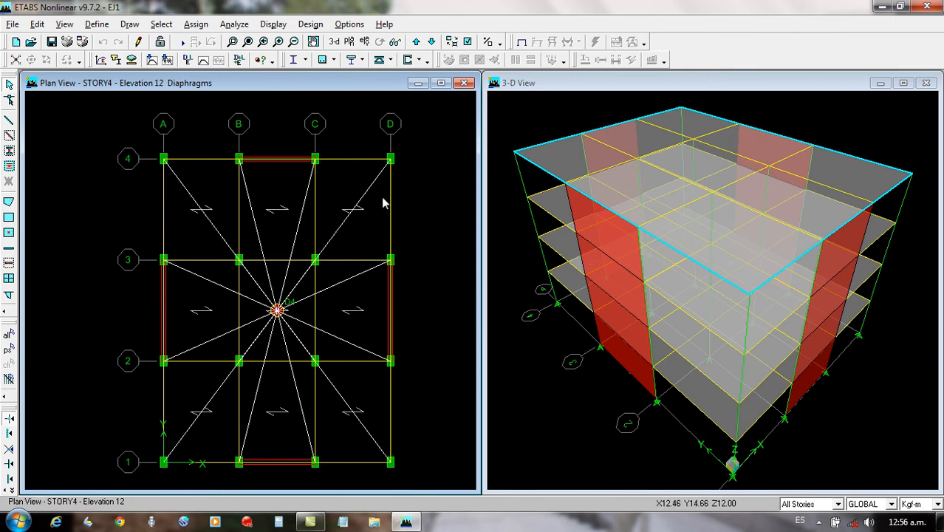
# Go to the Story 3 plan, select everything and assign diaphragm D3 to the joints.
pyautogui.click(432, 43)
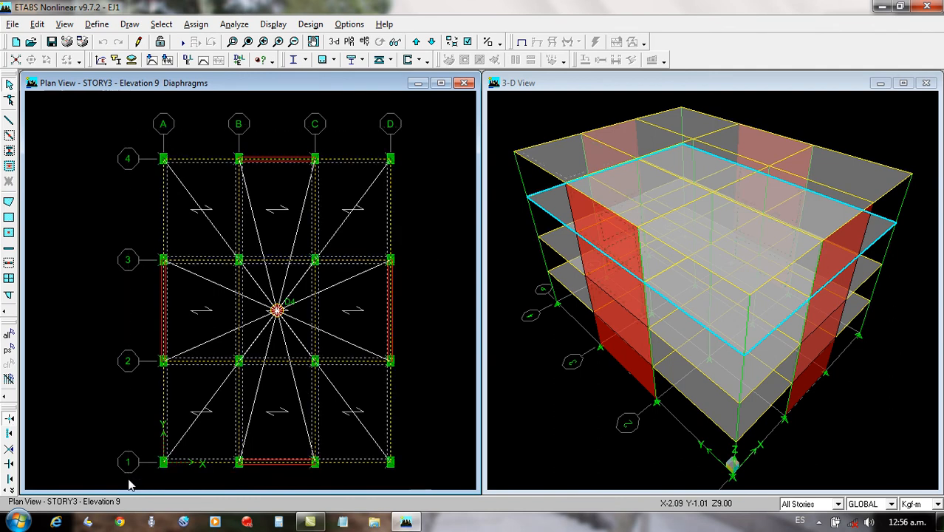
pyautogui.hotkey('ctrl', 'a')
pyautogui.click(197, 23)
pyautogui.moveTo(217, 41)
pyautogui.click(354, 41)
pyautogui.click(399, 240)
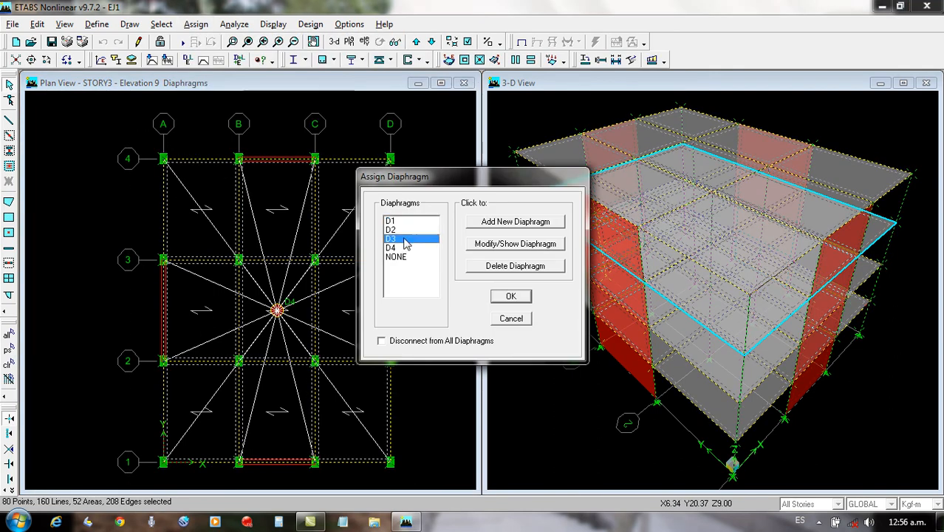
pyautogui.click(509, 295)
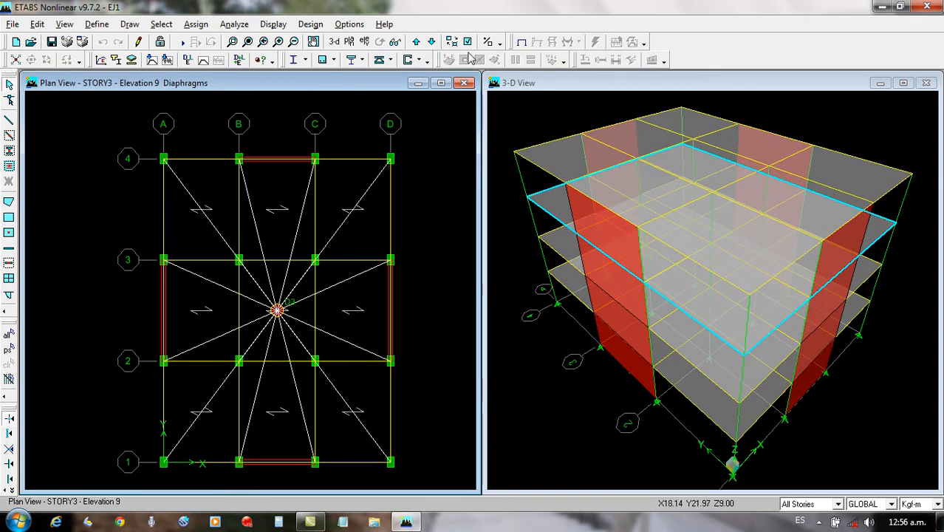
# Go to the Story 2 plan, select everything and assign diaphragm D2 to the joints.
pyautogui.click(432, 42)
pyautogui.moveTo(426, 136); pyautogui.dragTo(136, 484)
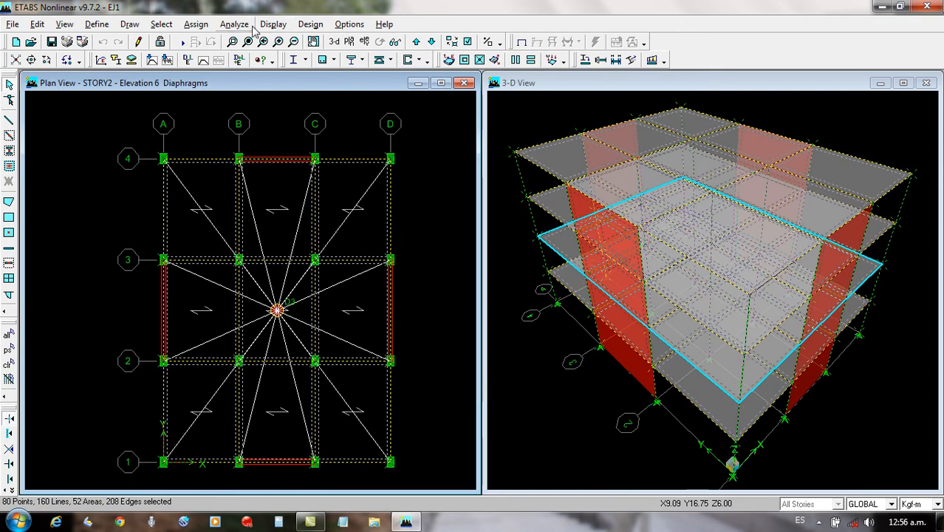
pyautogui.click(197, 24)
pyautogui.moveTo(222, 41)
pyautogui.click(325, 40)
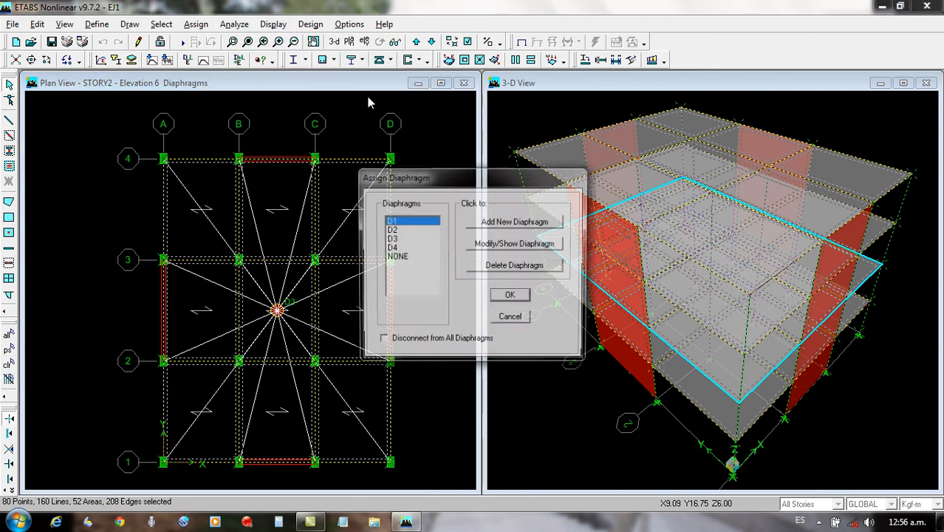
pyautogui.click(391, 230)
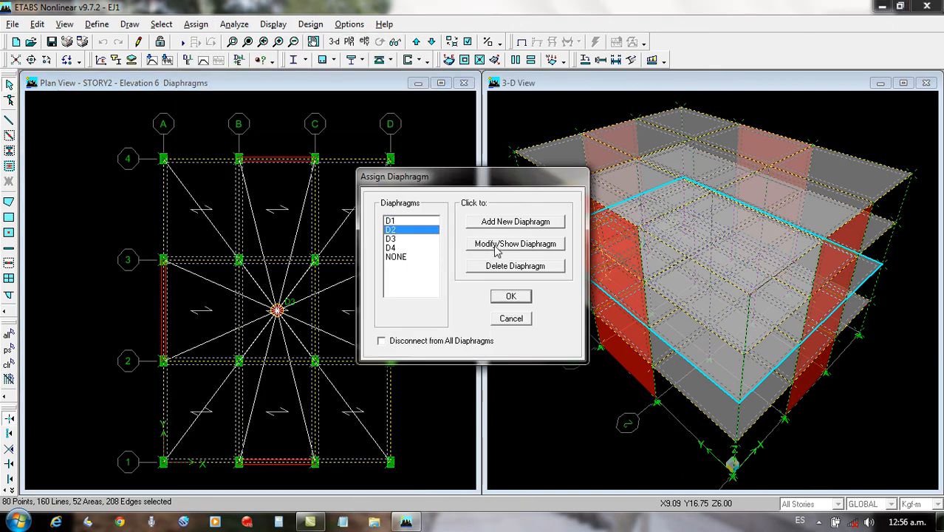
pyautogui.click(508, 297)
# Go to the Story 1 plan, select everything and assign diaphragm D1 to the joints.
pyautogui.click(431, 42)
pyautogui.moveTo(453, 116); pyautogui.dragTo(158, 457)
pyautogui.click(196, 24)
pyautogui.moveTo(214, 38)
pyautogui.click(332, 38)
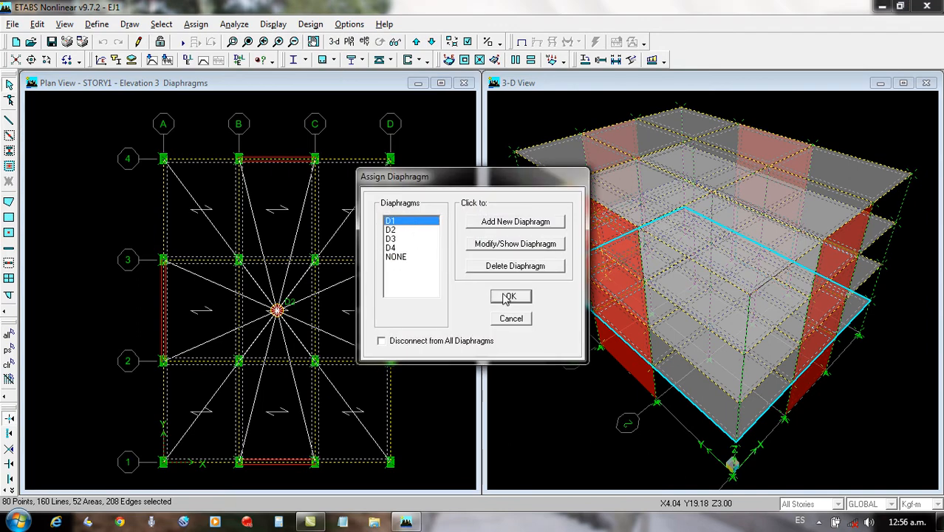
pyautogui.click(509, 296)
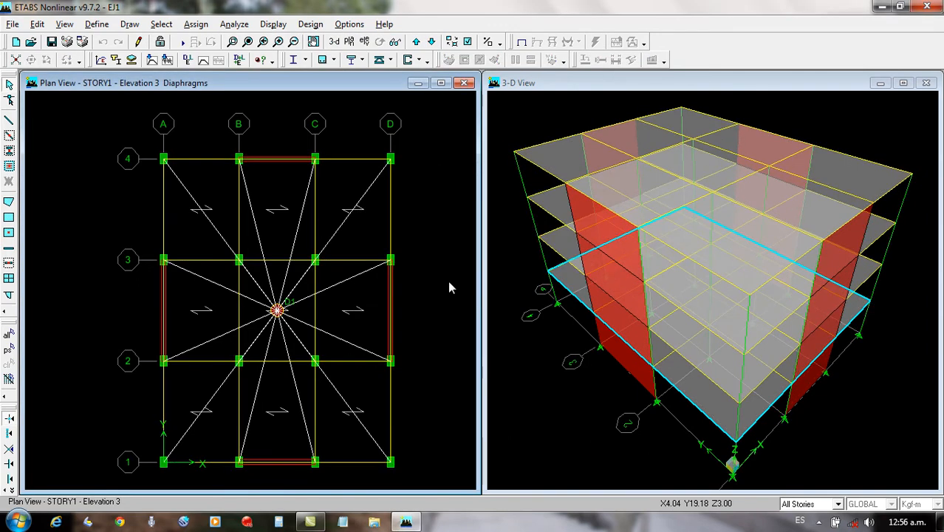
# Check the diaphragms on the upper stories, change the story scope to One Story and select everything on the Story 1 plan.
pyautogui.click(416, 42)
pyautogui.click(415, 42)
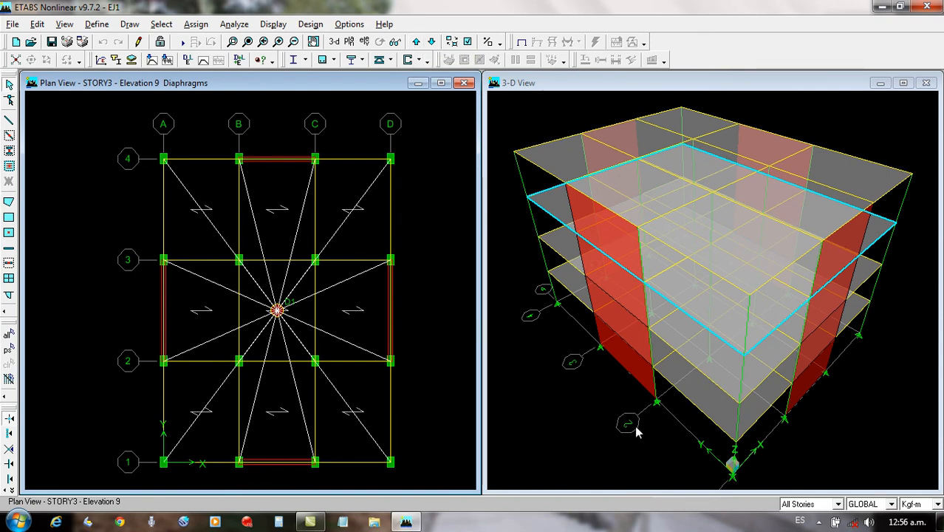
pyautogui.click(837, 503)
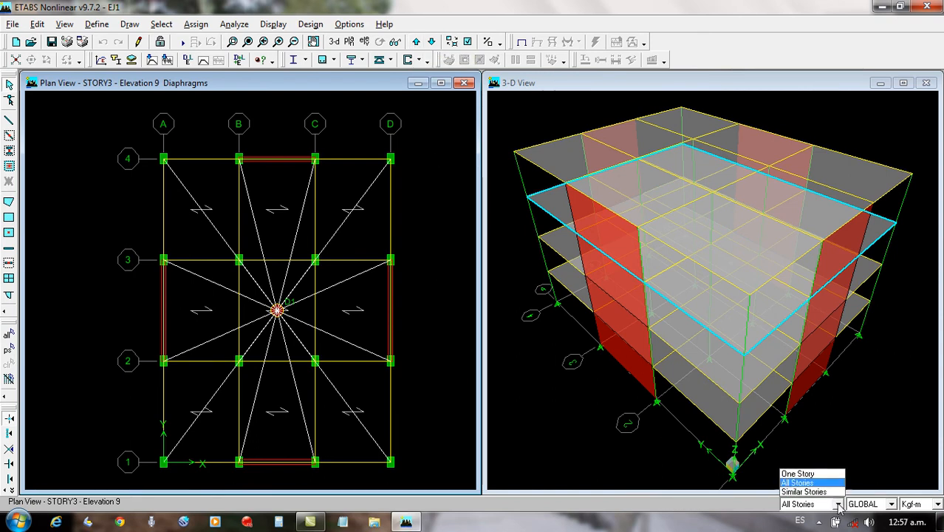
pyautogui.click(806, 475)
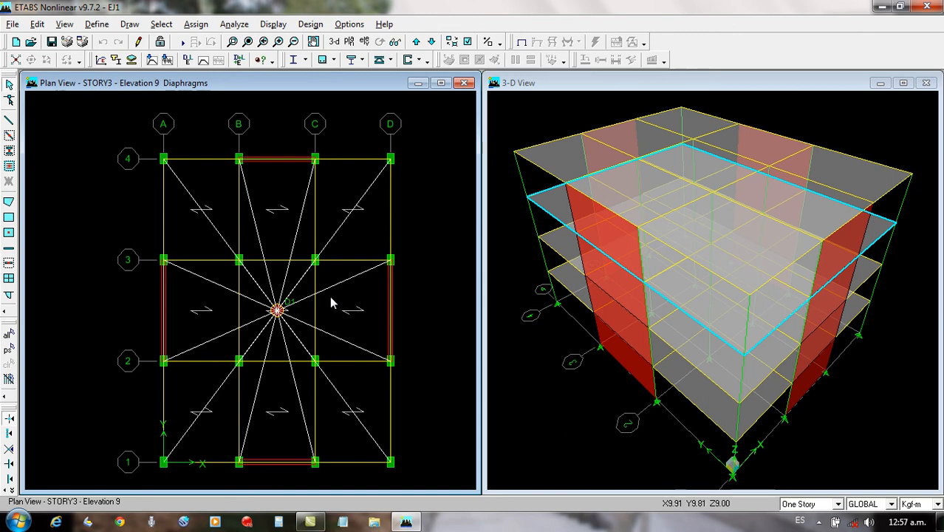
pyautogui.scroll(-1, 323, 299)
pyautogui.click(433, 42)
pyautogui.click(433, 42)
pyautogui.moveTo(425, 147); pyautogui.dragTo(151, 476)
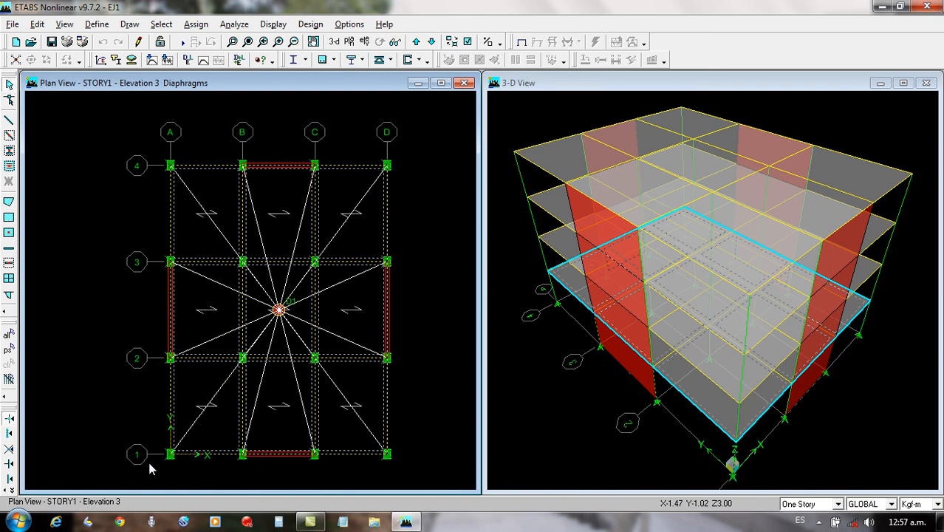
pyautogui.click(198, 23)
pyautogui.moveTo(214, 42)
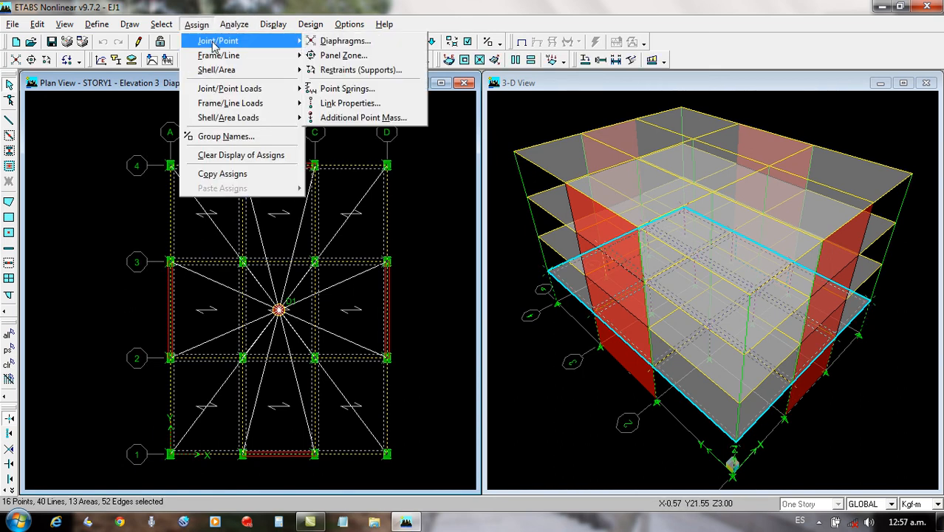
pyautogui.click(325, 55)
pyautogui.click(508, 350)
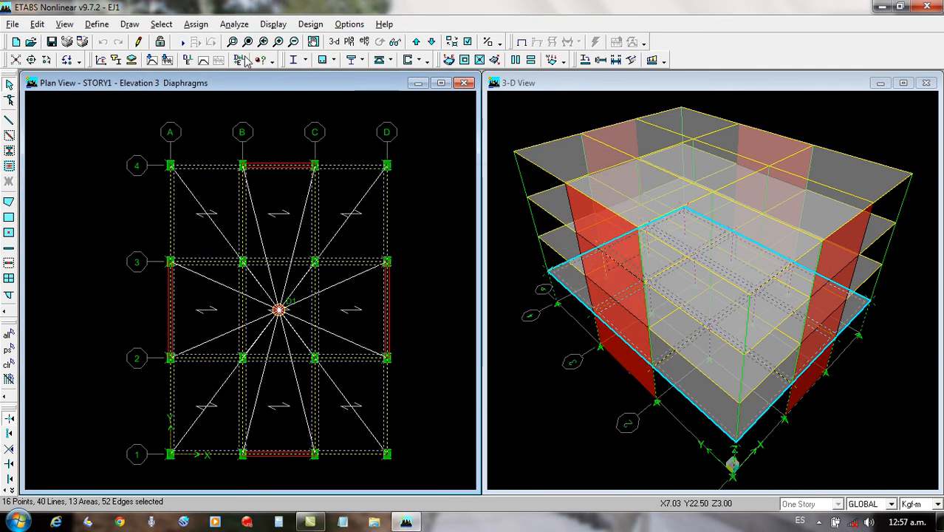
# Assign diaphragm D1 to the selected Story 1 joints only.
pyautogui.click(196, 23)
pyautogui.moveTo(218, 40)
pyautogui.click(330, 43)
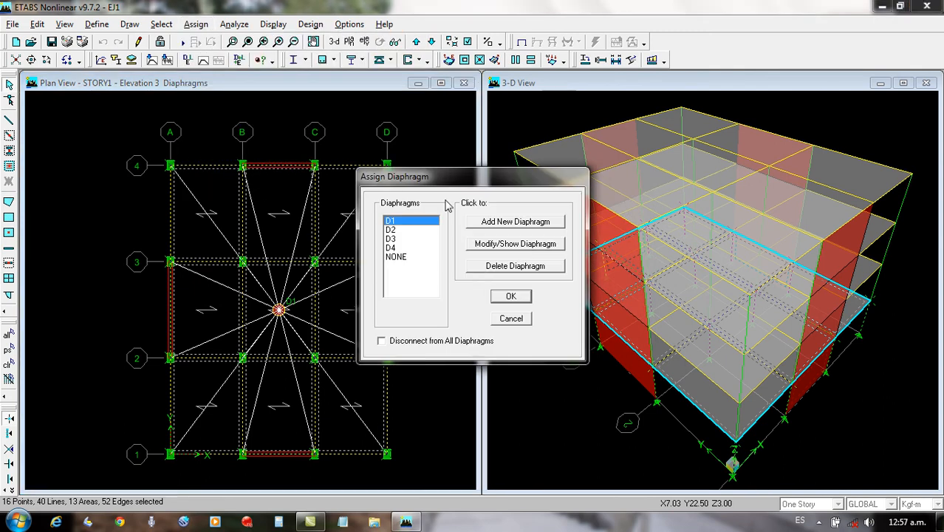
pyautogui.click(510, 297)
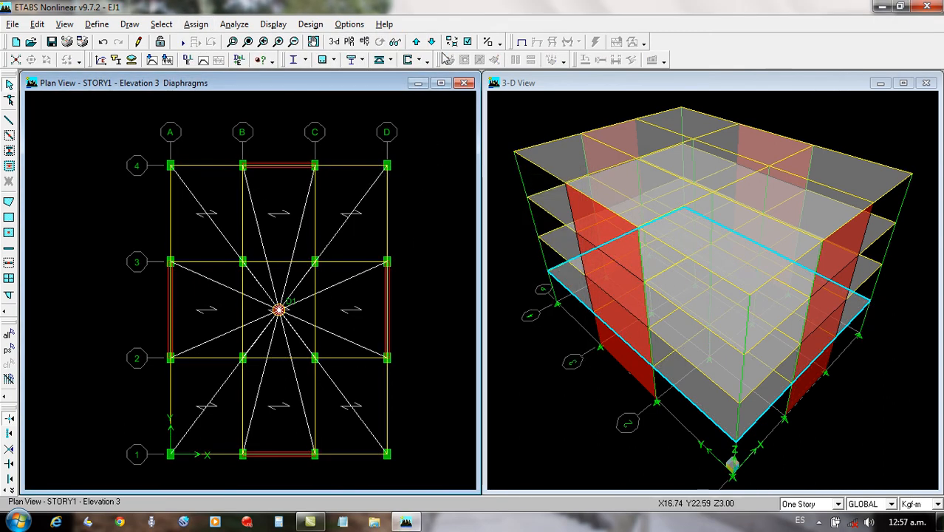
# Select the whole Story 2 plan and assign diaphragm D2 to its joints only.
pyautogui.click(416, 41)
pyautogui.moveTo(420, 150); pyautogui.dragTo(169, 480)
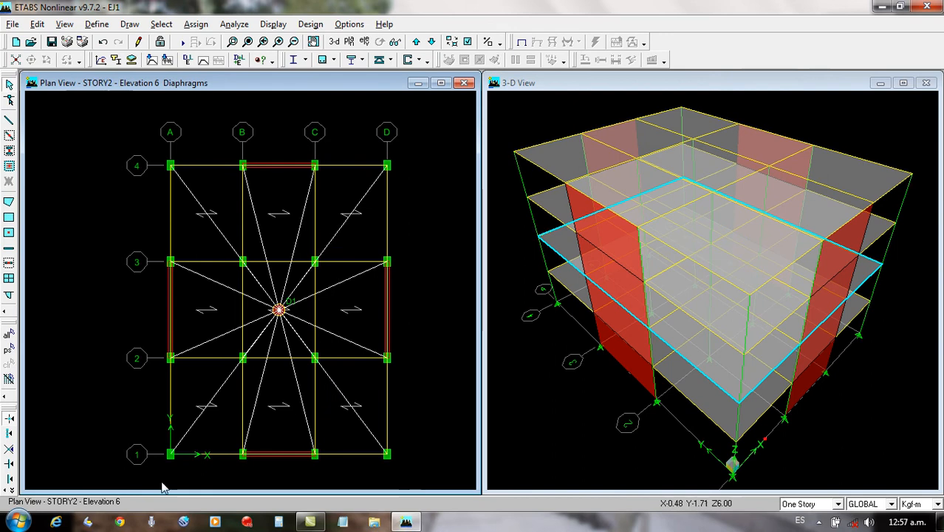
pyautogui.click(202, 27)
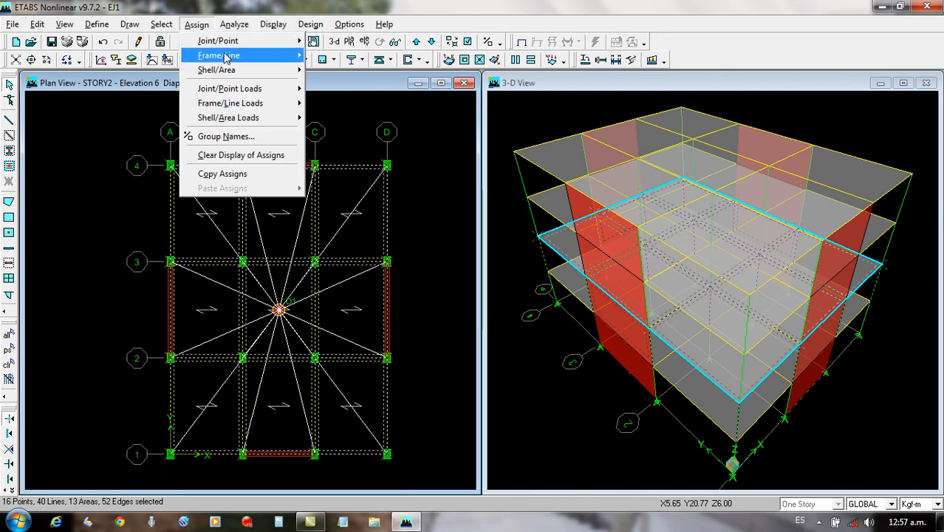
pyautogui.moveTo(268, 41)
pyautogui.click(325, 42)
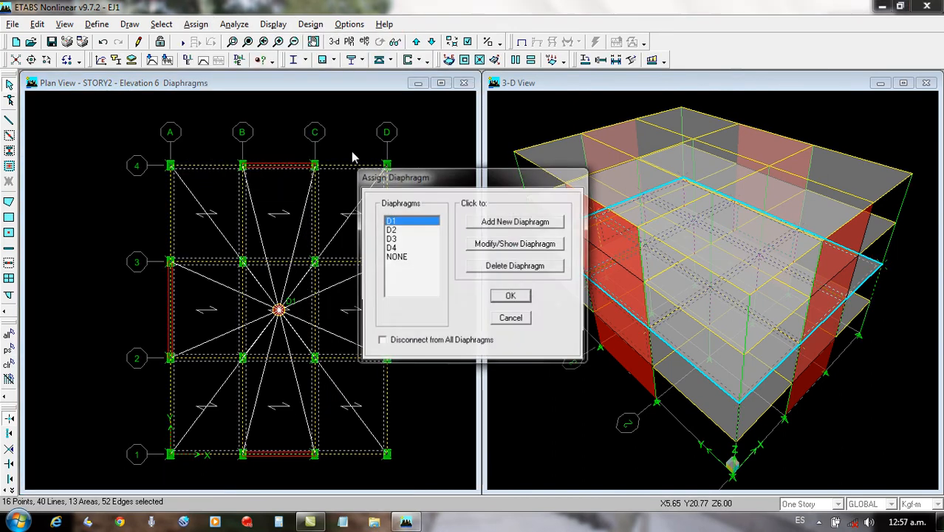
pyautogui.click(394, 230)
pyautogui.click(509, 295)
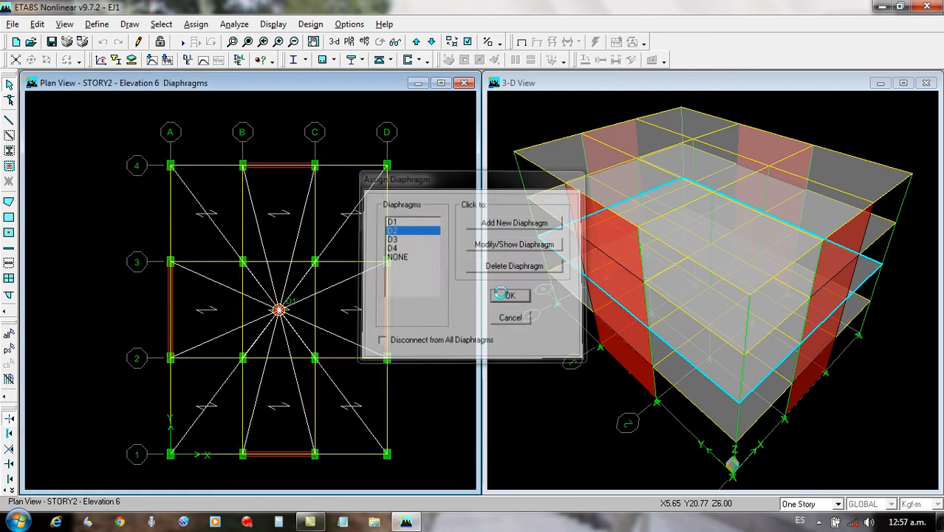
# Go to the Story 3 plan, select everything on it and assign diaphragm D3 to its joints.
pyautogui.click(416, 41)
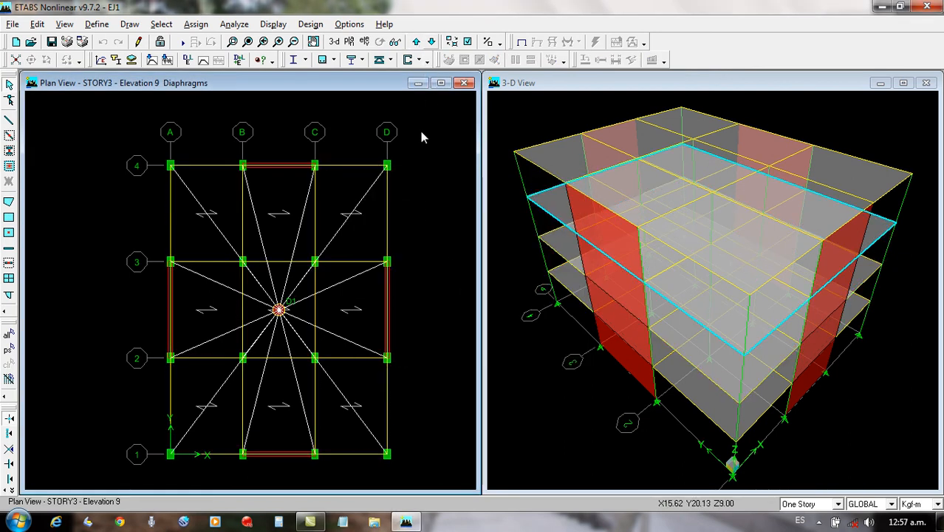
pyautogui.moveTo(285, 416); pyautogui.dragTo(153, 482)
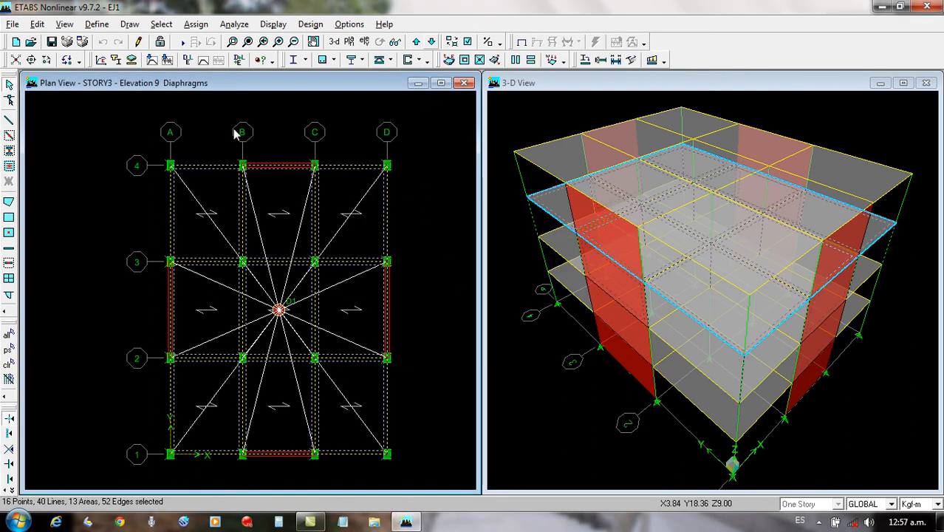
pyautogui.click(196, 23)
pyautogui.moveTo(214, 40)
pyautogui.click(347, 41)
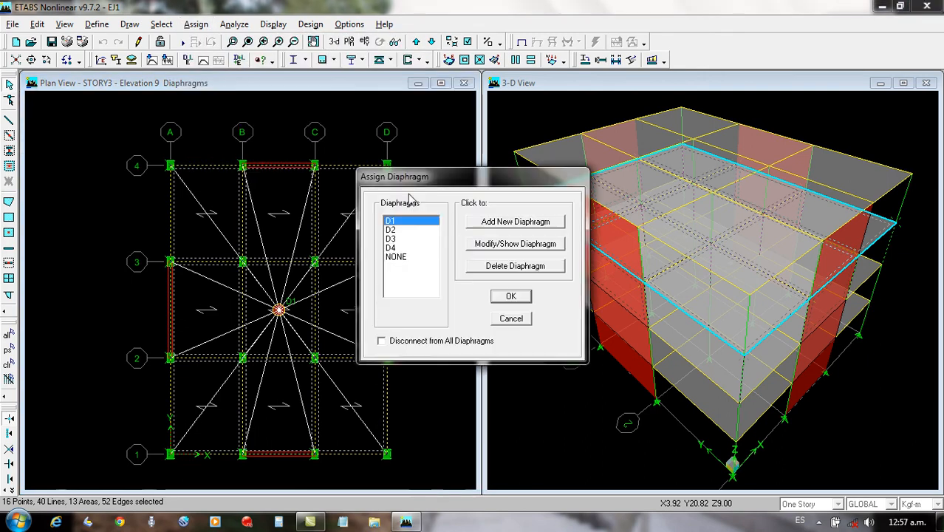
pyautogui.click(394, 239)
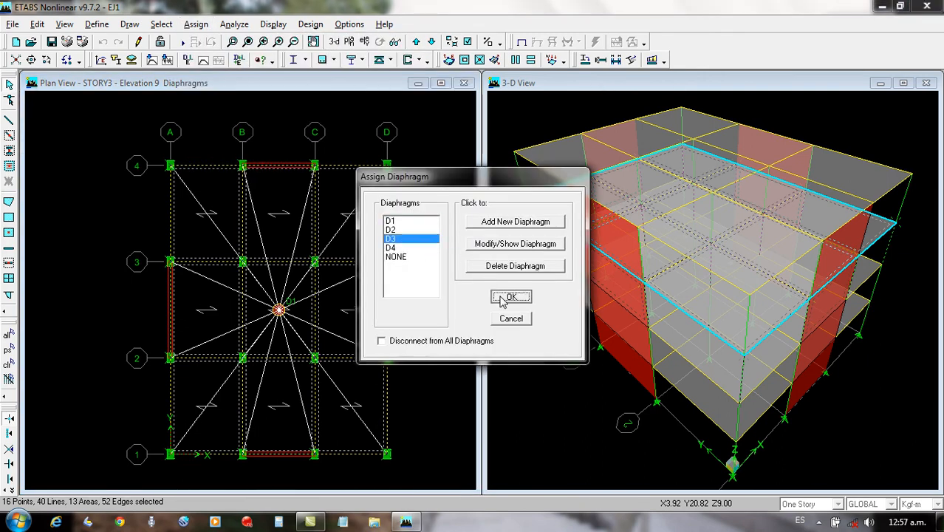
pyautogui.click(510, 297)
# Go to the Story 4 plan, select everything on it and assign diaphragm D4 to its joints.
pyautogui.click(416, 41)
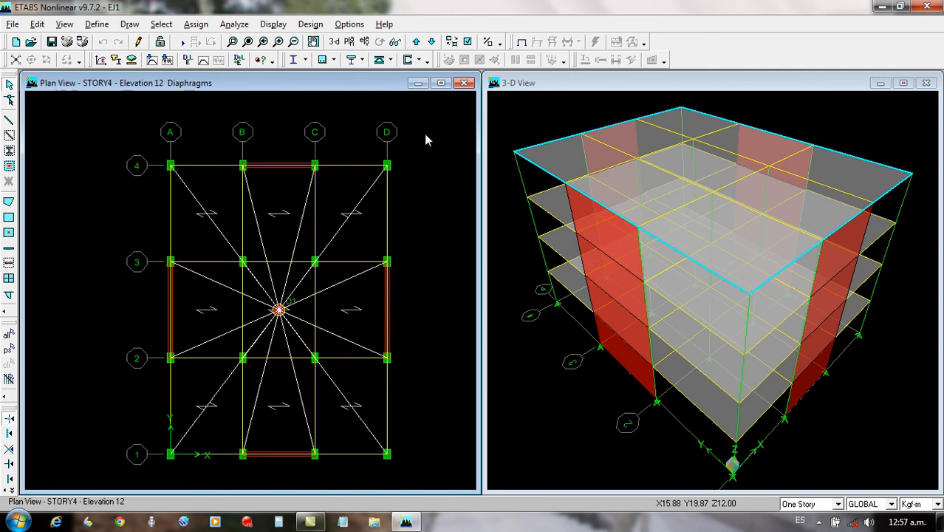
pyautogui.moveTo(432, 131); pyautogui.dragTo(184, 465)
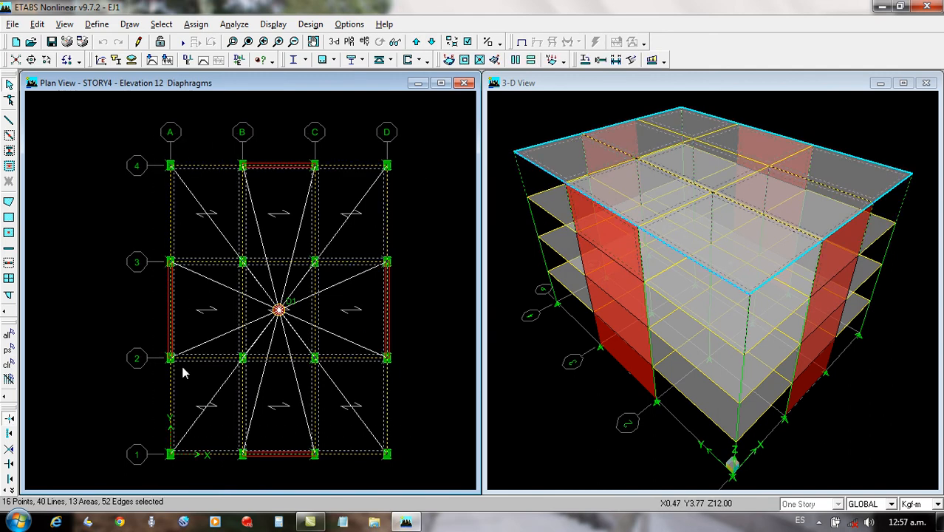
pyautogui.click(196, 24)
pyautogui.moveTo(222, 37)
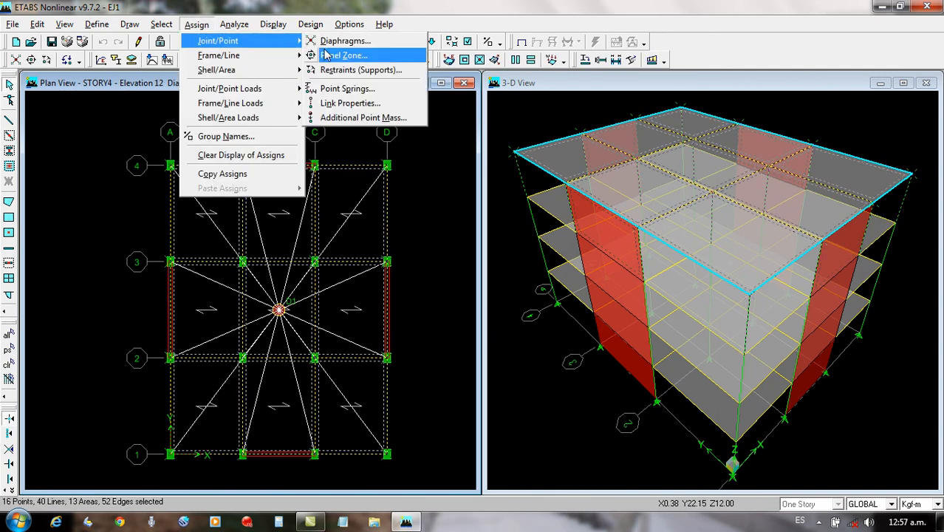
pyautogui.click(465, 38)
pyautogui.click(399, 249)
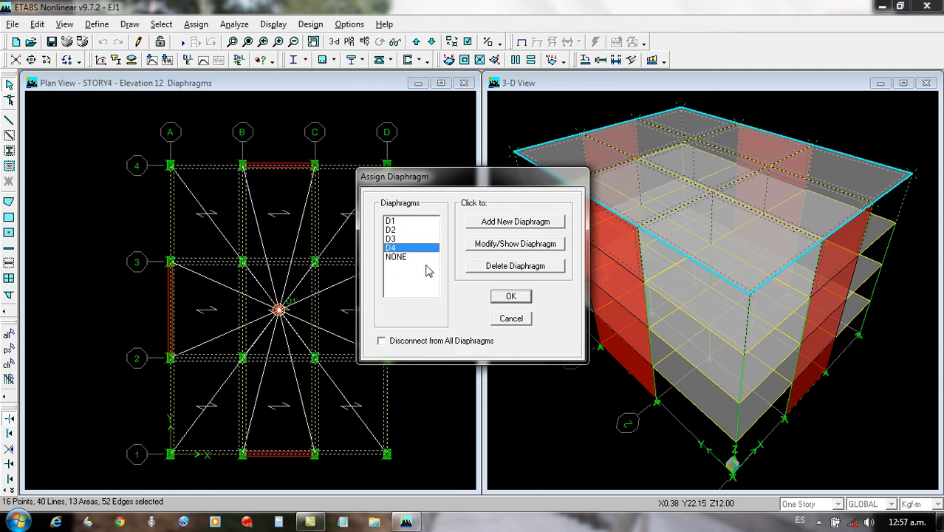
pyautogui.click(509, 296)
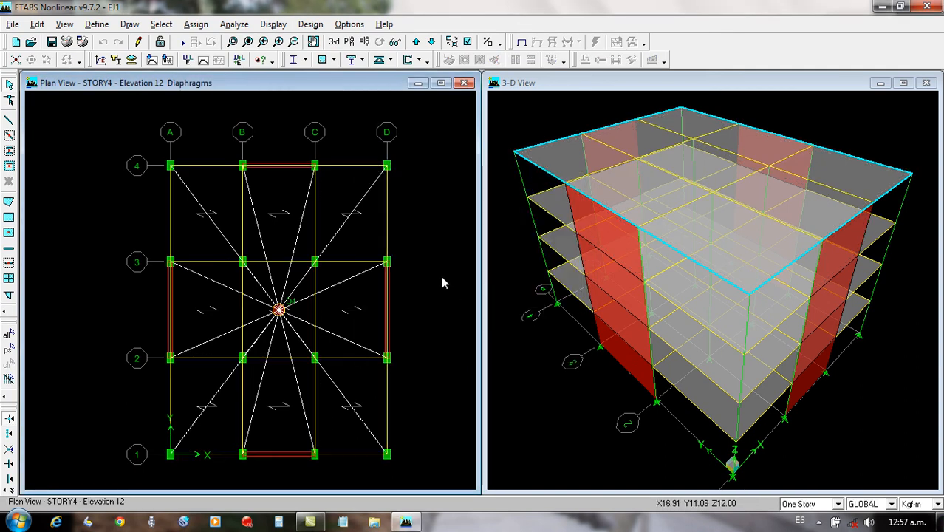
# Check the diaphragm assigned on each plan from Story 4 down to Story 1.
pyautogui.click(433, 42)
pyautogui.click(433, 42)
pyautogui.click(433, 42)
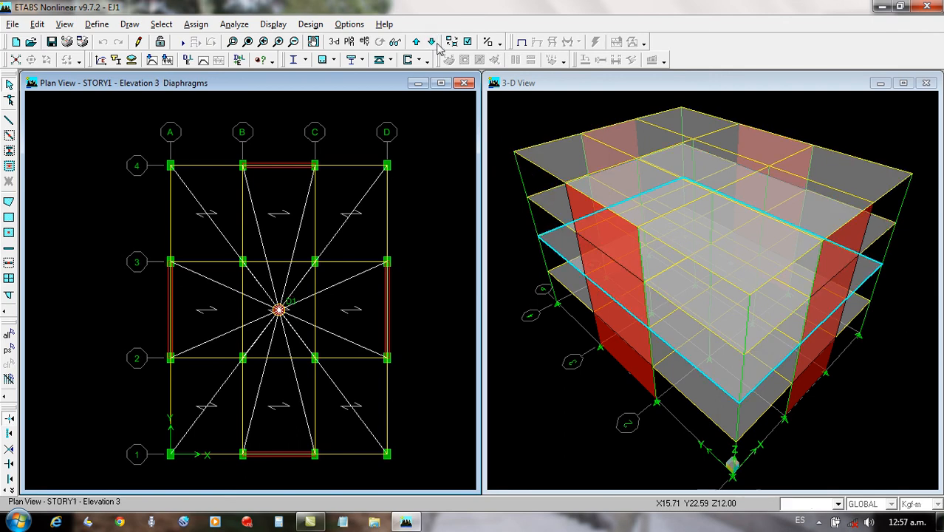
pyautogui.scroll(1, 447, 221)
pyautogui.scroll(-2, 413, 218)
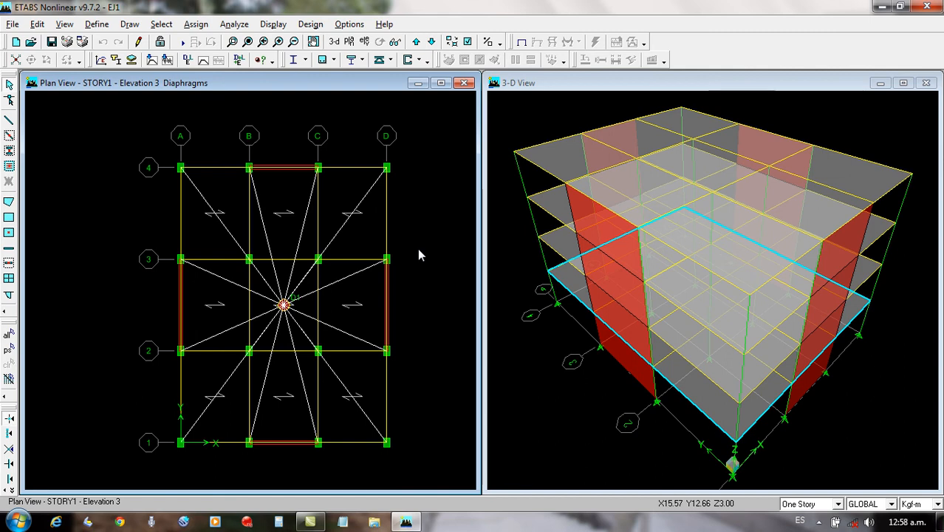
# Remove DCON1 to DCON4 from the concrete frame design combinations and use only COMB7.
pyautogui.click(310, 24)
pyautogui.moveTo(344, 59)
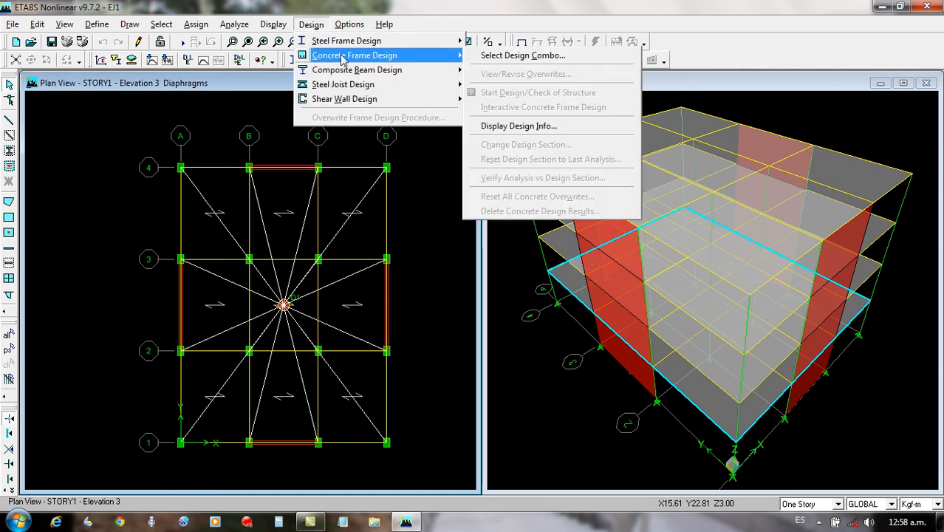
pyautogui.click(521, 62)
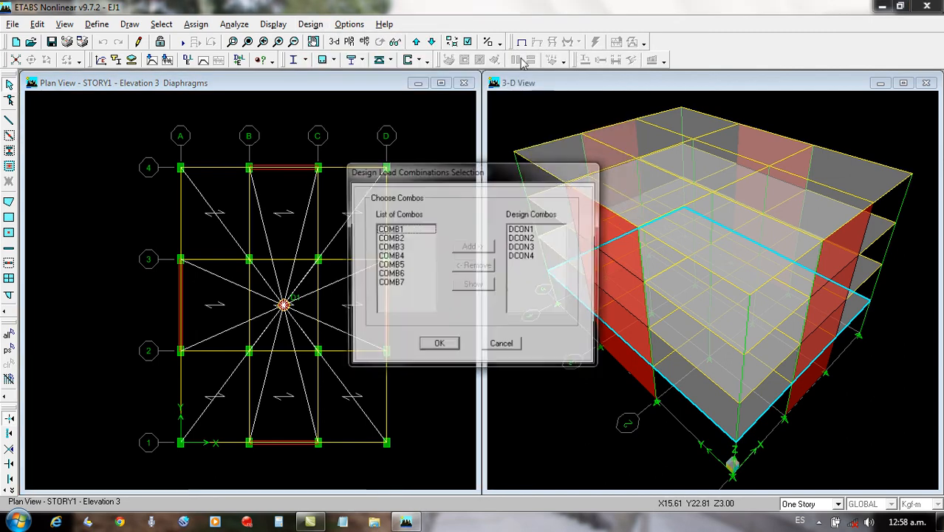
pyautogui.moveTo(551, 233); pyautogui.dragTo(545, 268)
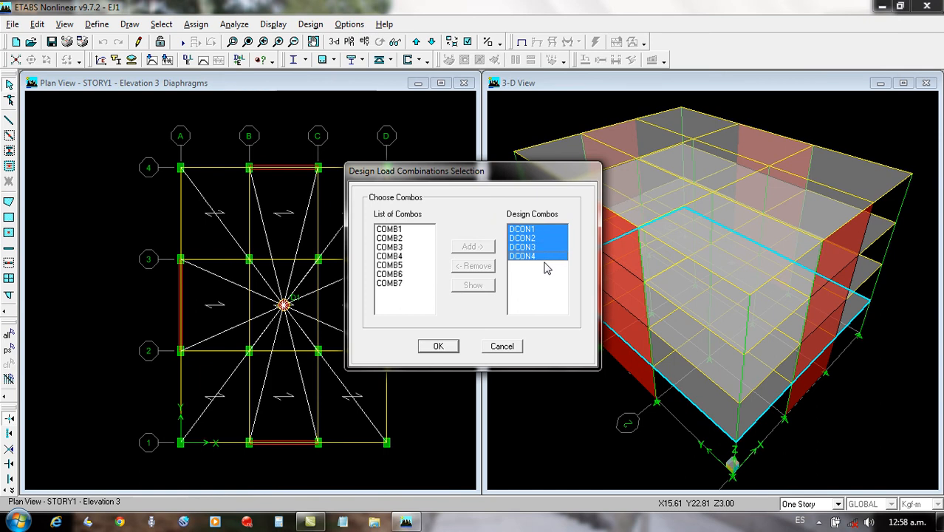
pyautogui.click(473, 266)
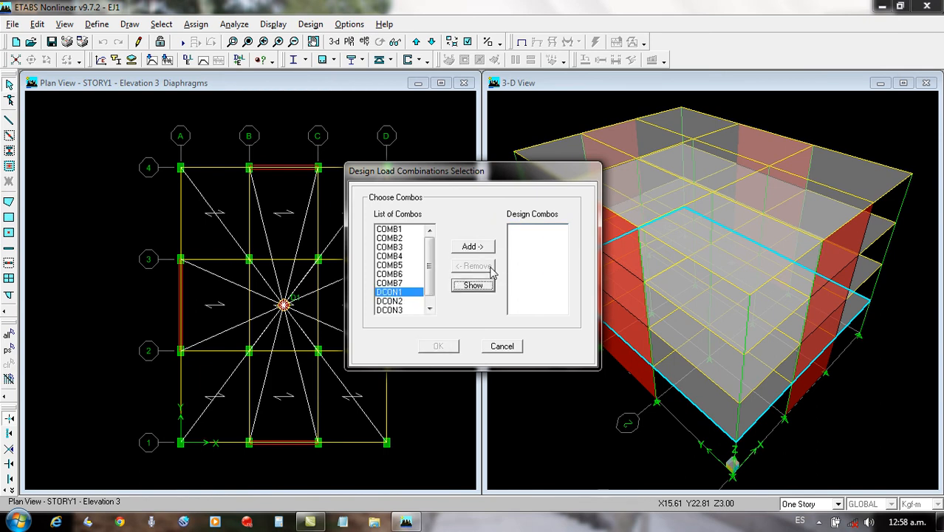
pyautogui.click(400, 283)
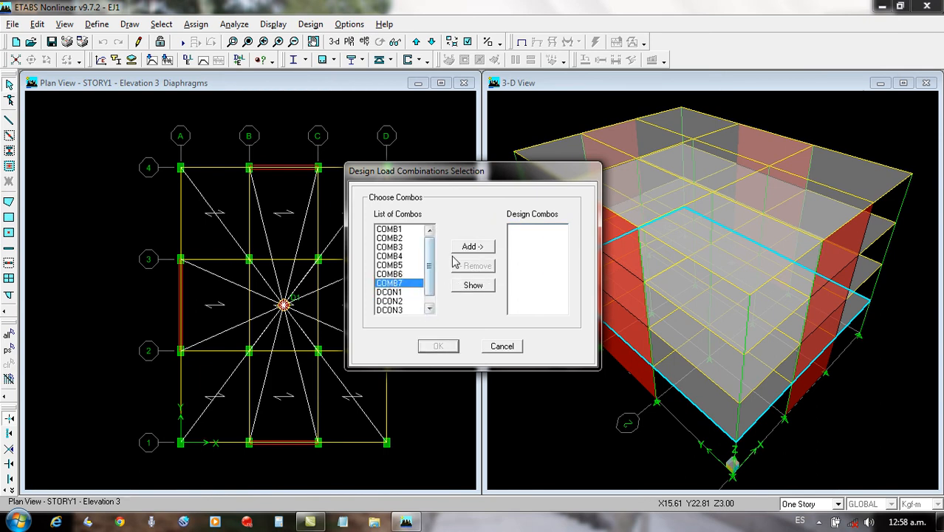
pyautogui.click(463, 250)
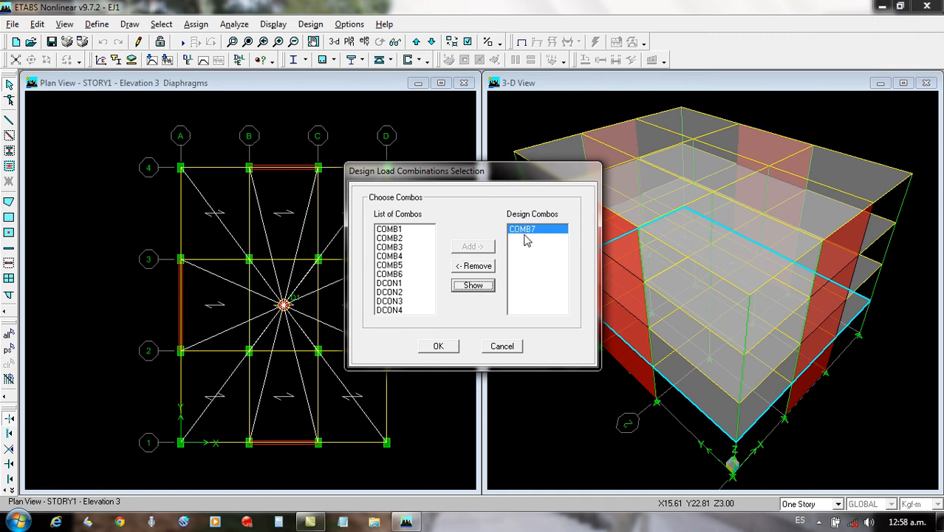
pyautogui.click(456, 349)
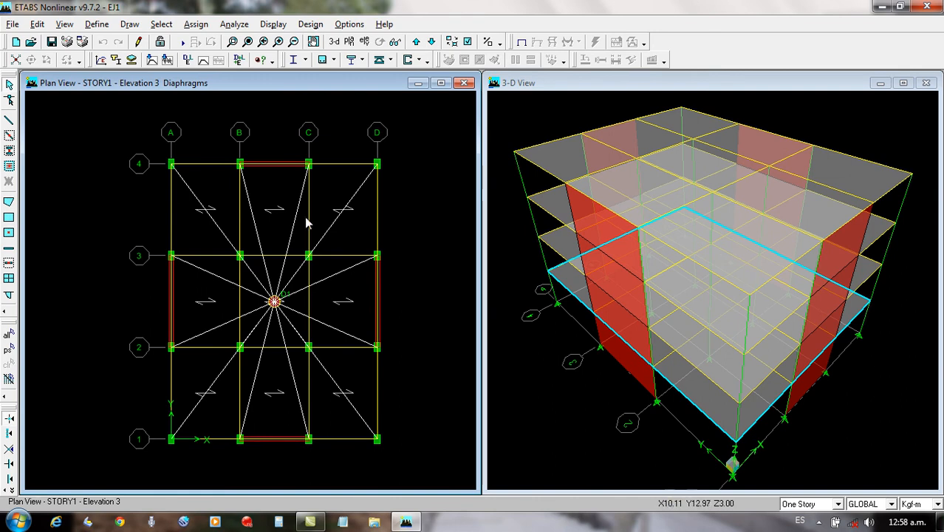
# Run the analysis and animate the DEAD deformed shape with the sound option turned off.
pyautogui.click(179, 42)
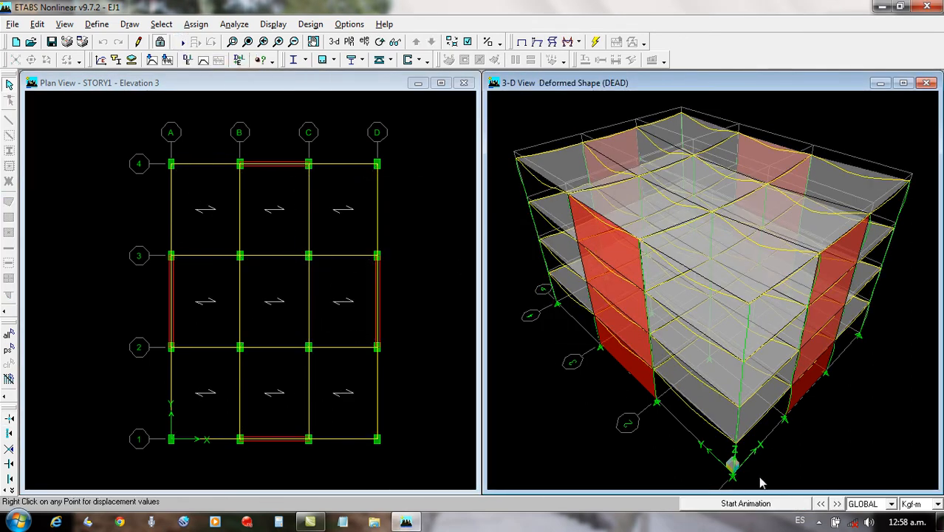
pyautogui.click(746, 503)
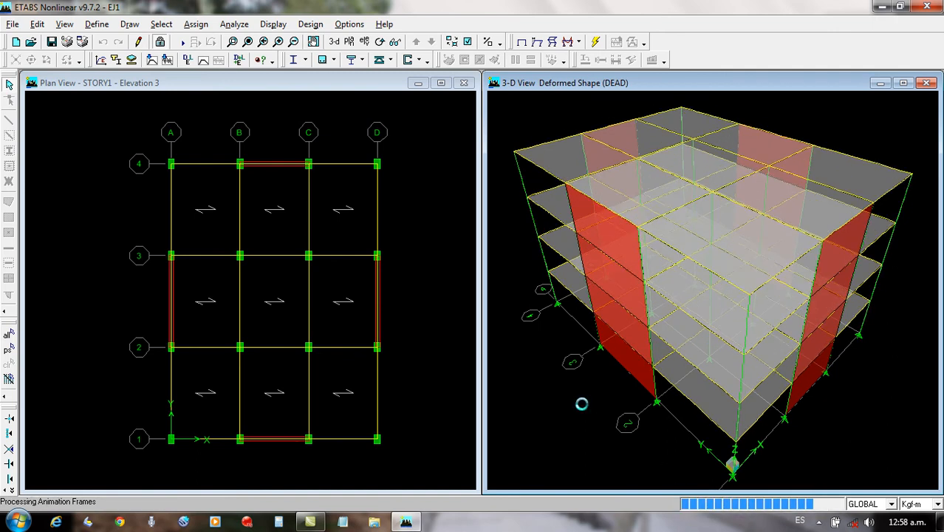
pyautogui.click(350, 24)
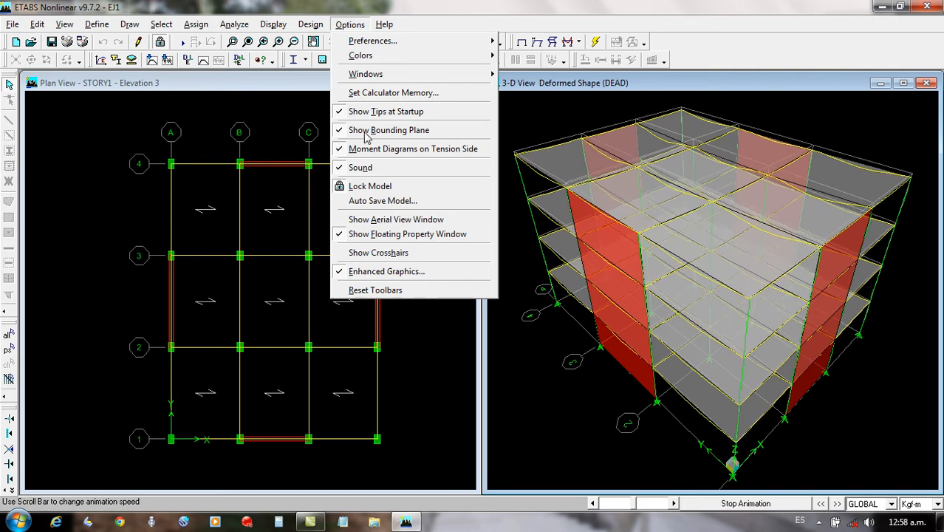
pyautogui.click(344, 170)
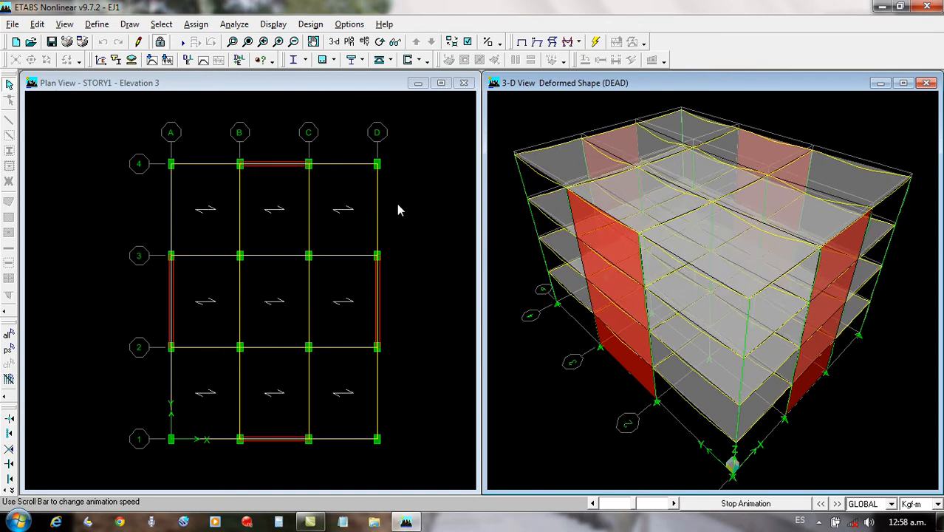
# View the LIVE deformed shape and the animated mode shapes 1 and 2 in the 3-D view.
pyautogui.click(822, 502)
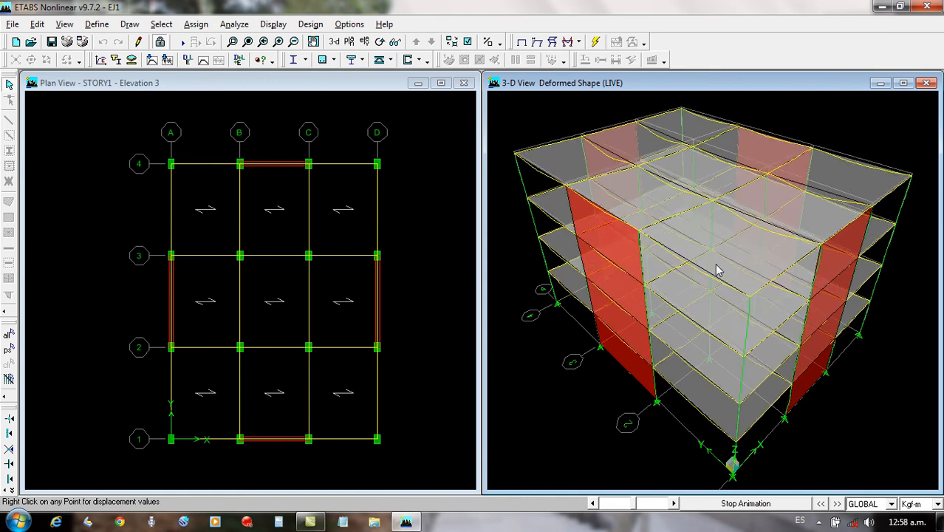
pyautogui.click(553, 42)
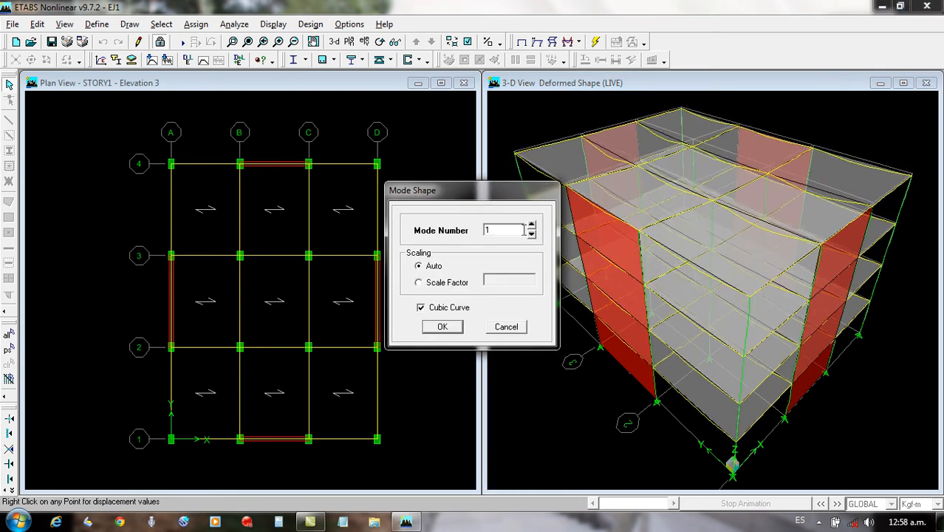
pyautogui.click(446, 325)
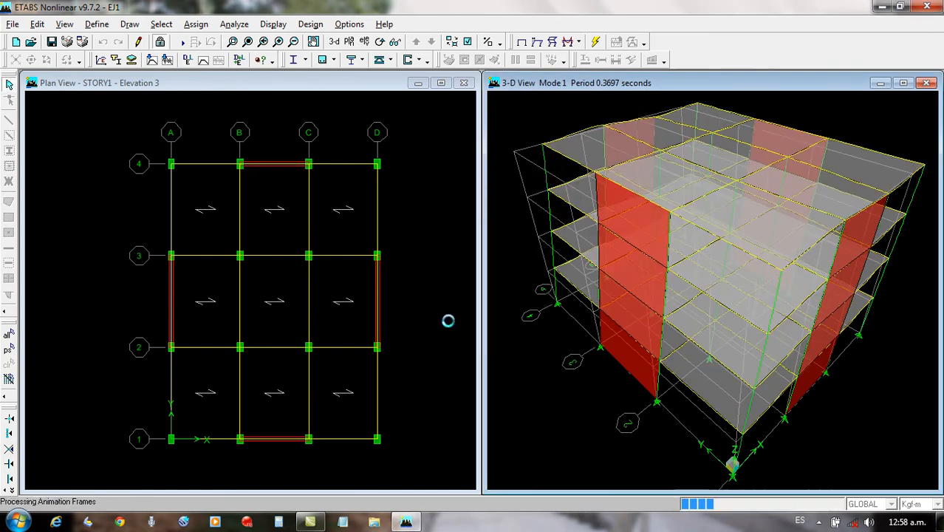
pyautogui.click(552, 41)
pyautogui.click(531, 226)
pyautogui.click(446, 327)
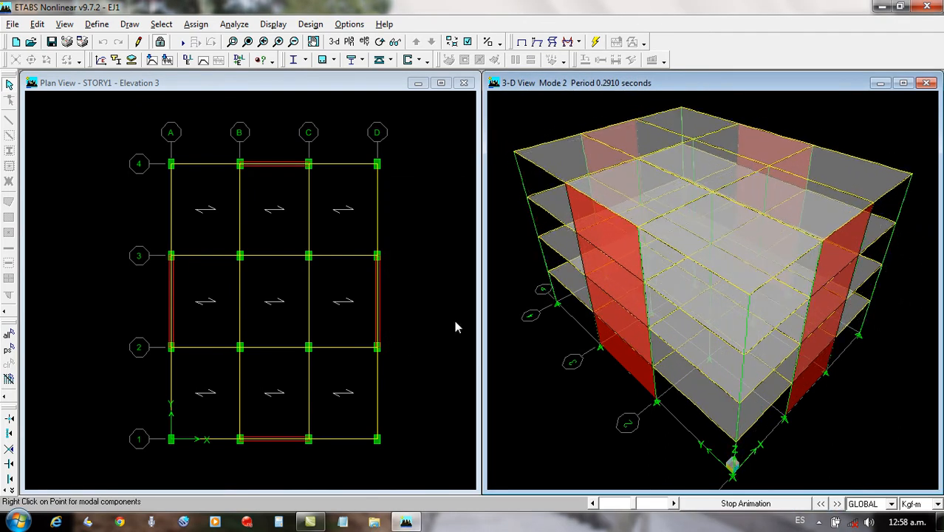
# View the animation of mode shape 3, stop it and restore the undeformed shape.
pyautogui.click(551, 41)
pyautogui.click(531, 226)
pyautogui.click(446, 326)
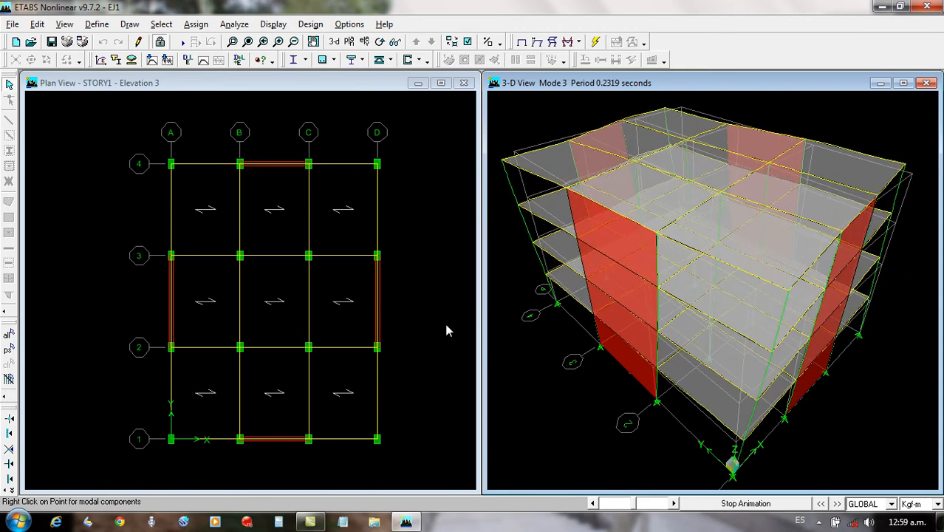
pyautogui.click(708, 501)
pyautogui.click(522, 43)
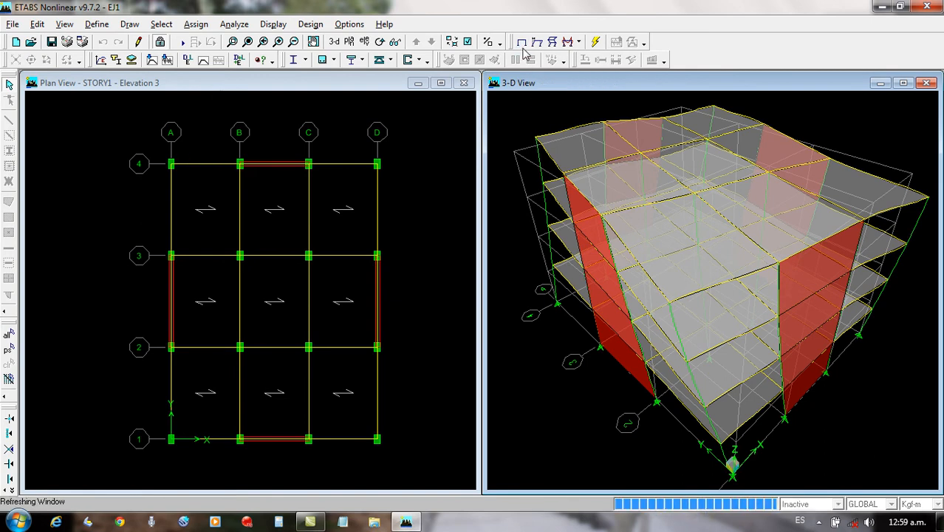
# Change the Story 1 plan view to a 3-D view and color its objects by sections.
pyautogui.click(318, 230)
pyautogui.scroll(-1, 296, 211)
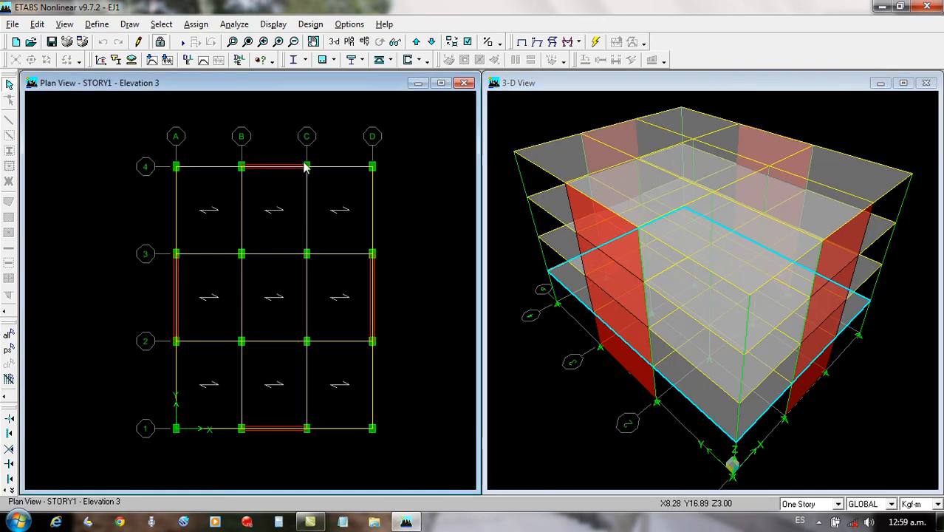
pyautogui.click(334, 42)
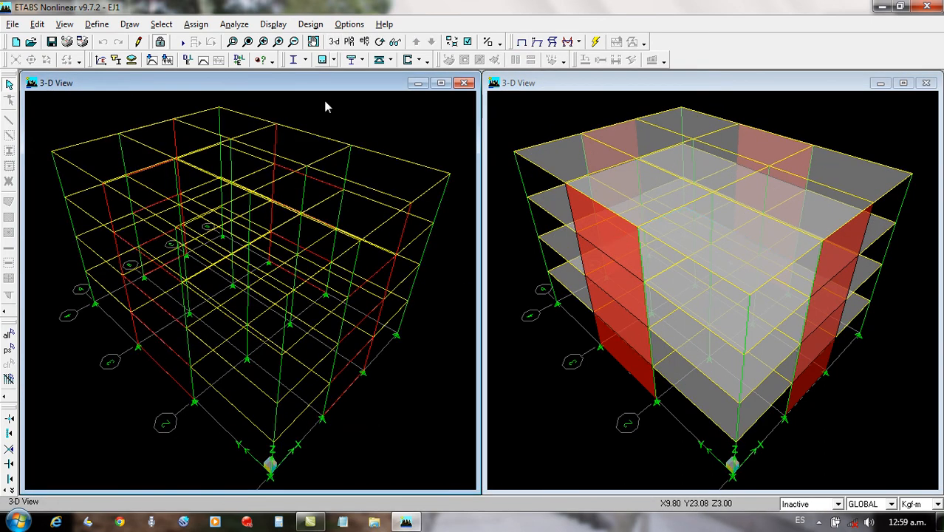
pyautogui.click(467, 42)
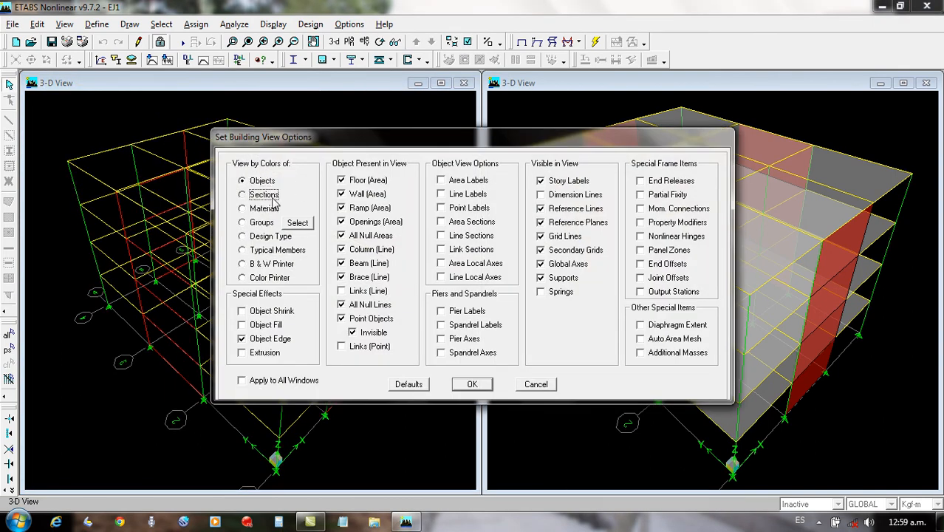
pyautogui.click(243, 180)
pyautogui.click(458, 384)
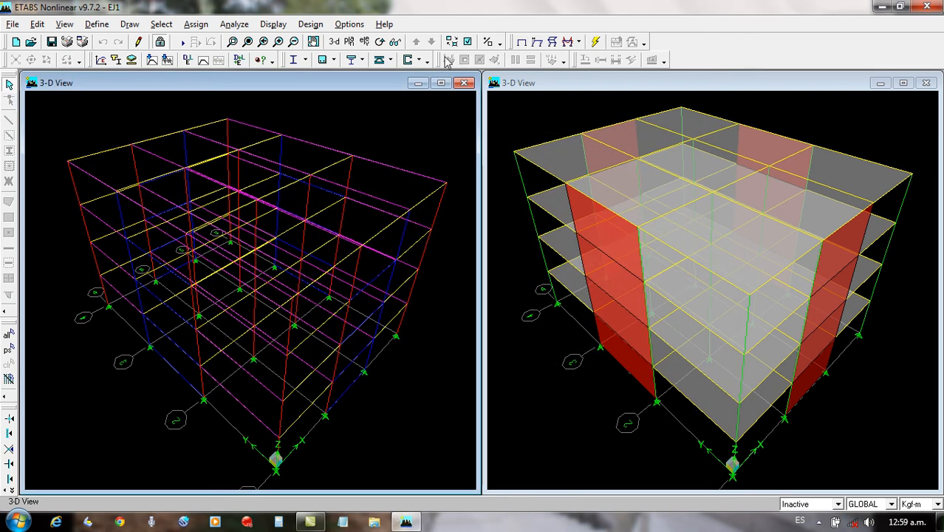
# Inspect the section-colored members with Extrusion turned on, and turn Extrusion off again.
pyautogui.click(467, 43)
pyautogui.click(258, 354)
pyautogui.click(458, 388)
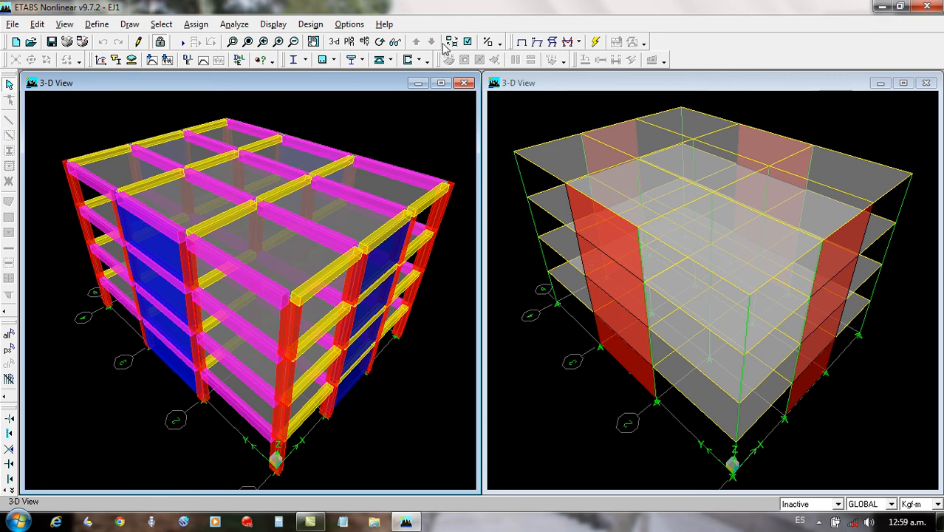
pyautogui.click(467, 43)
pyautogui.click(242, 353)
pyautogui.click(470, 385)
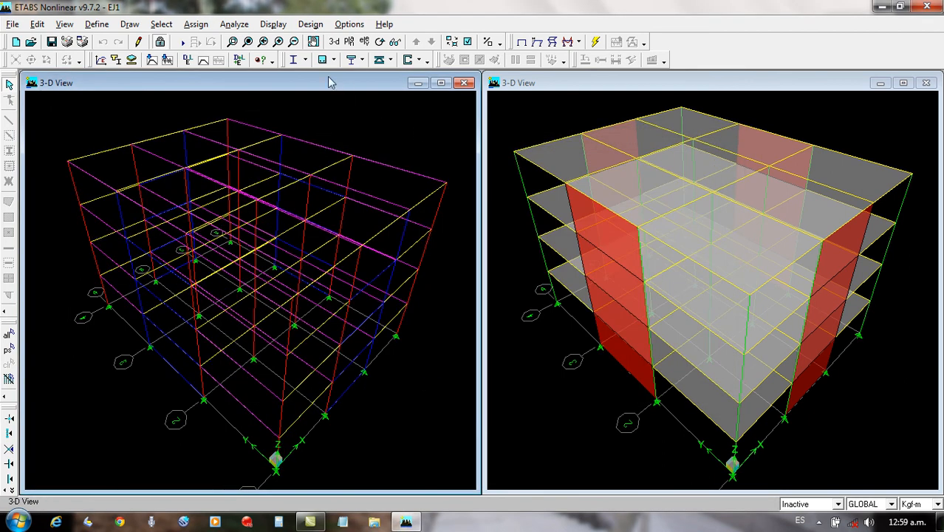
# Run the concrete frame design check of the structure for the section-colored 3-D view.
pyautogui.click(311, 24)
pyautogui.moveTo(390, 58)
pyautogui.click(499, 95)
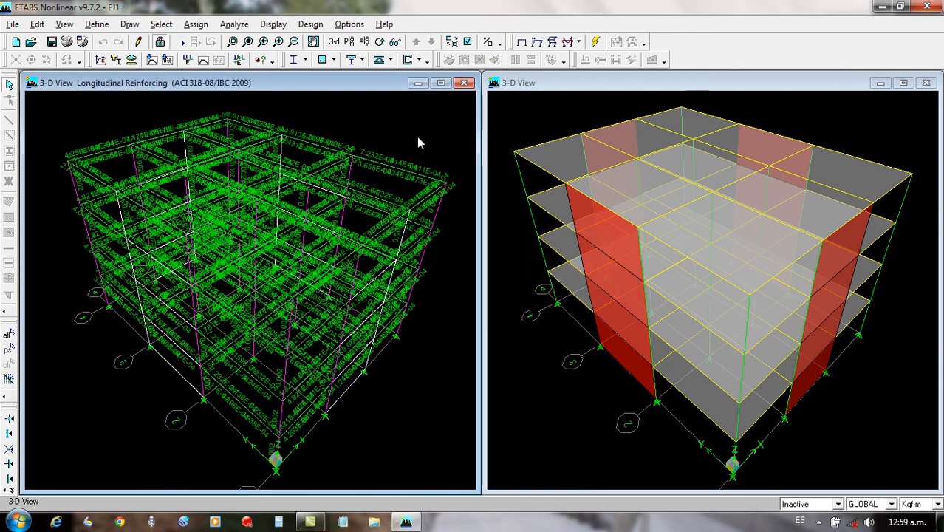
# Switch the units to Kgf-cm and review the longitudinal reinforcing on elevations 1 through 4.
pyautogui.click(937, 504)
pyautogui.click(914, 494)
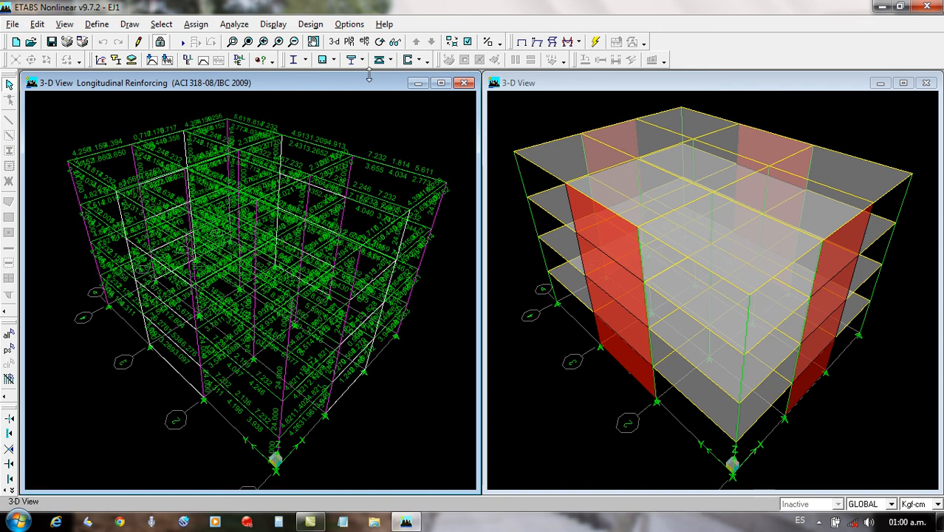
pyautogui.click(364, 42)
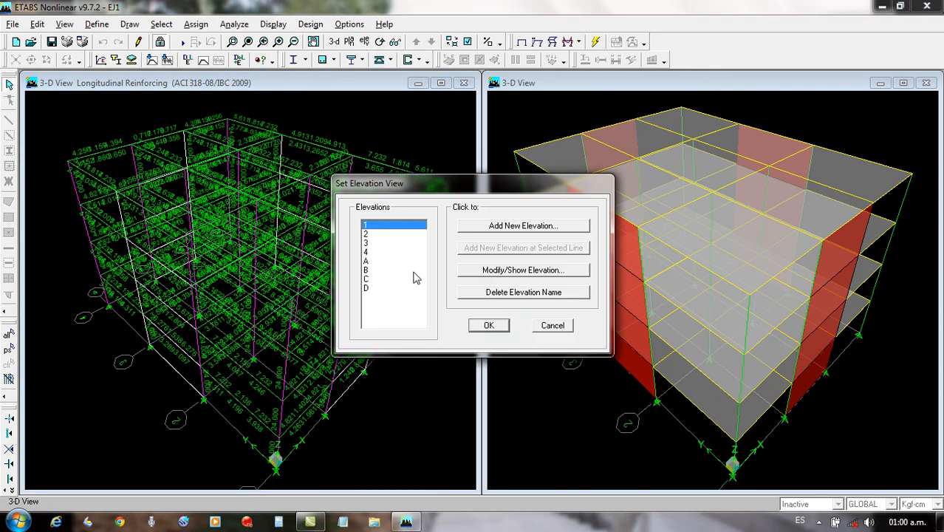
pyautogui.click(488, 326)
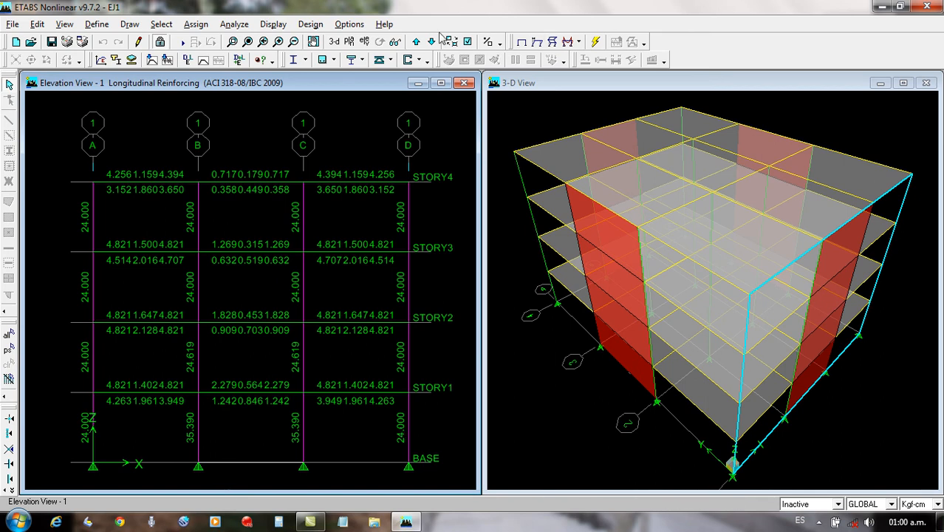
pyautogui.click(418, 42)
pyautogui.click(417, 42)
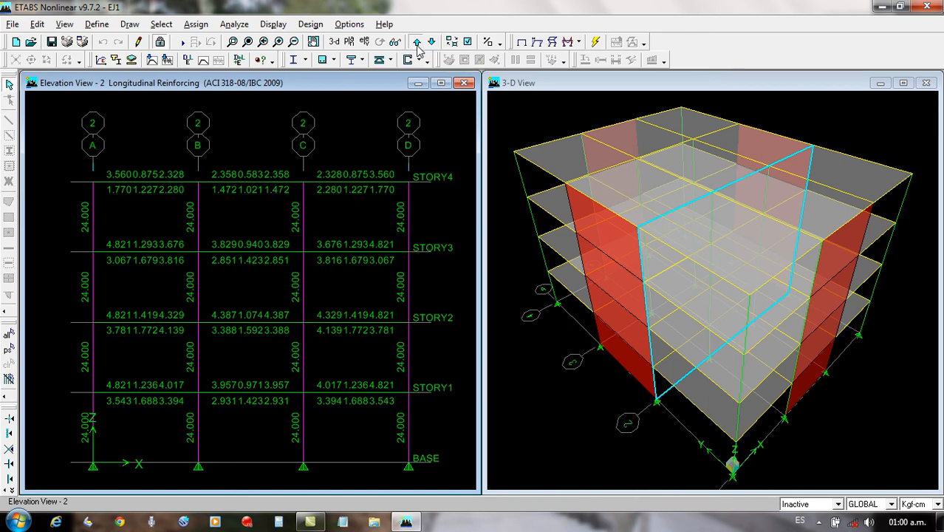
pyautogui.click(416, 43)
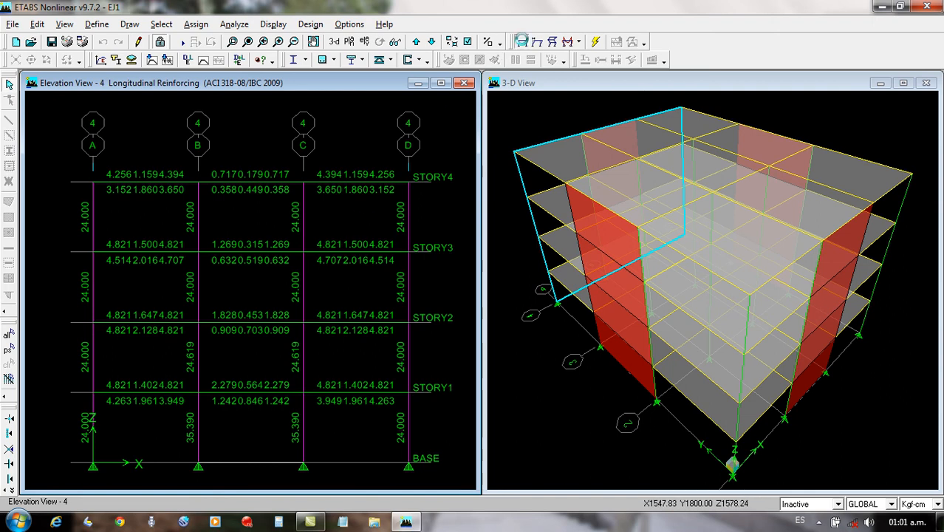
# Restore the undeformed shape in elevation 4 and set the units to Kgf-m.
pyautogui.click(521, 42)
pyautogui.click(937, 504)
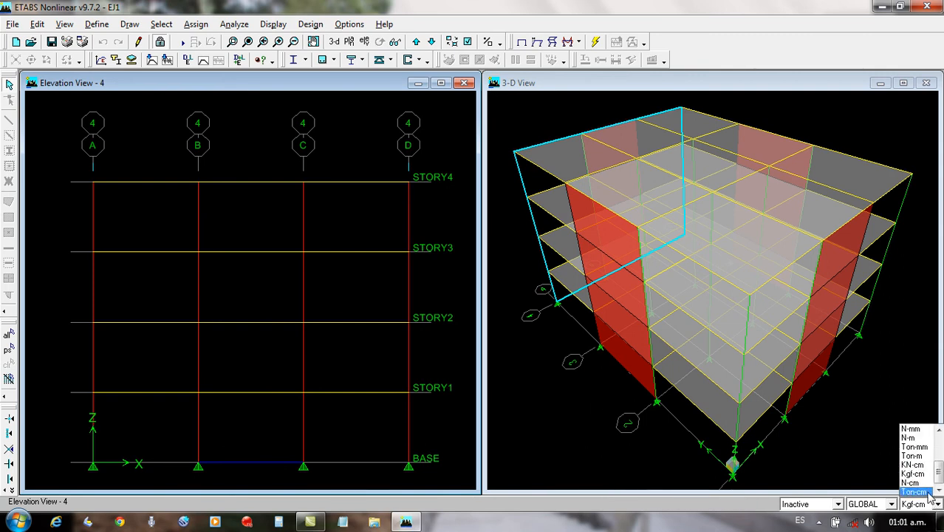
pyautogui.moveTo(937, 475); pyautogui.dragTo(940, 466)
pyautogui.click(910, 446)
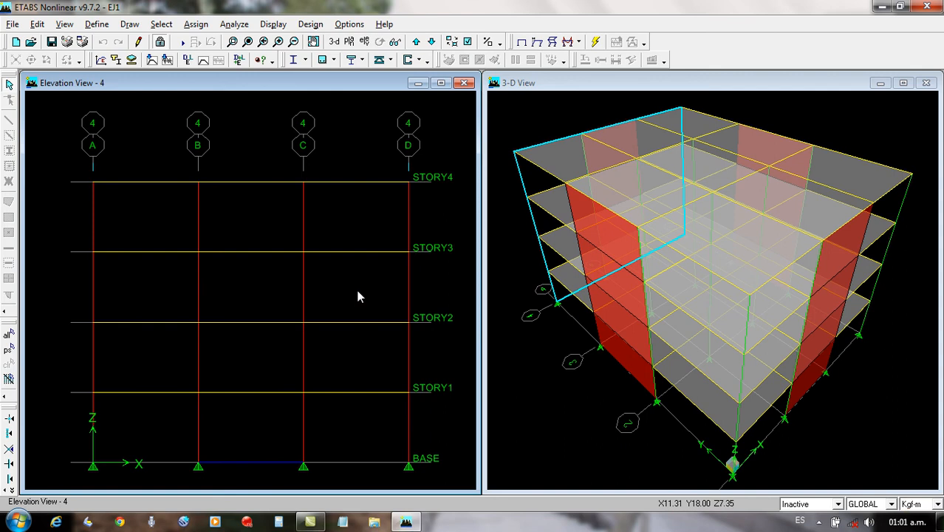
# Display the filled Moment 3-3 diagram of the frames on elevation 4 for the SISMO spectra load.
pyautogui.click(579, 42)
pyautogui.click(593, 76)
pyautogui.click(497, 238)
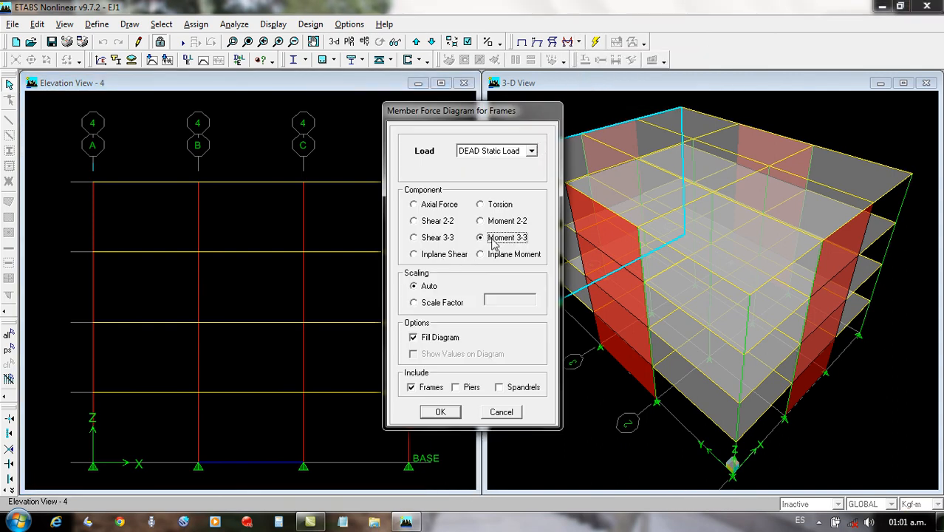
pyautogui.click(531, 151)
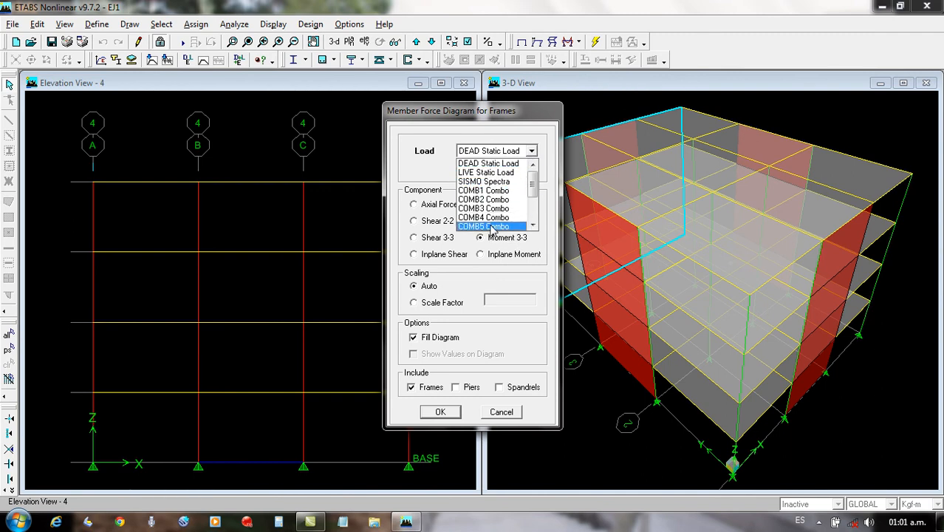
pyautogui.click(499, 184)
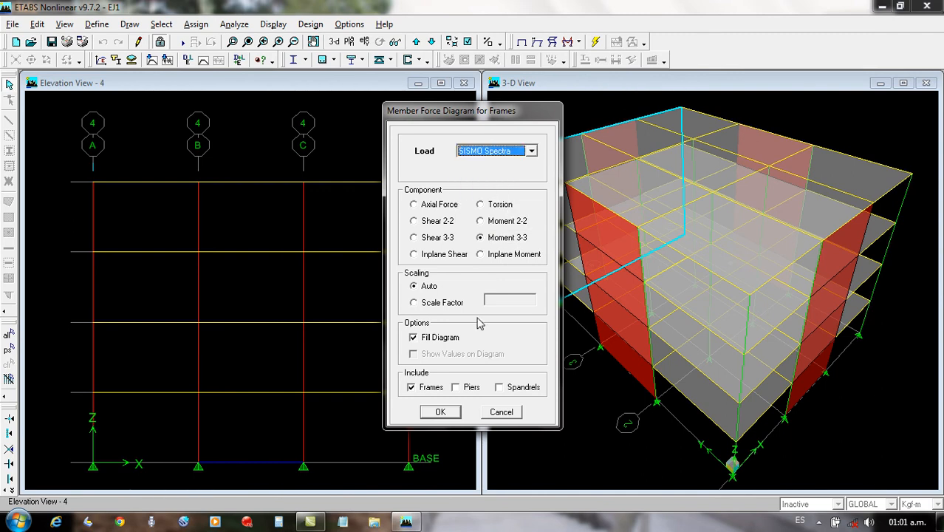
pyautogui.click(439, 413)
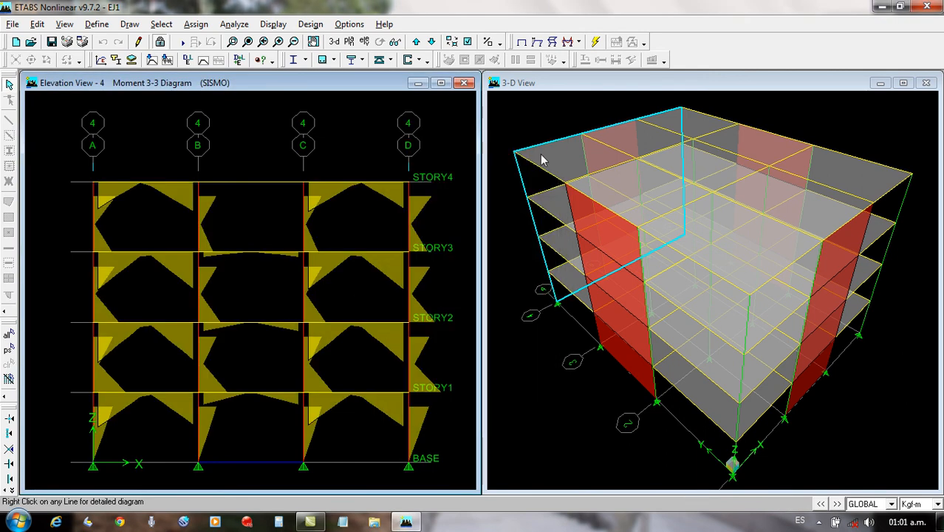
pyautogui.click(573, 42)
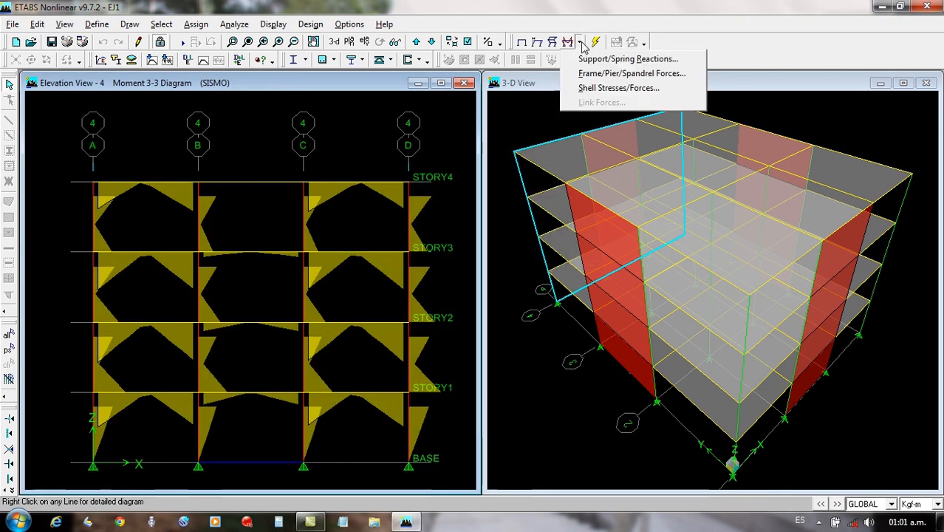
pyautogui.click(593, 87)
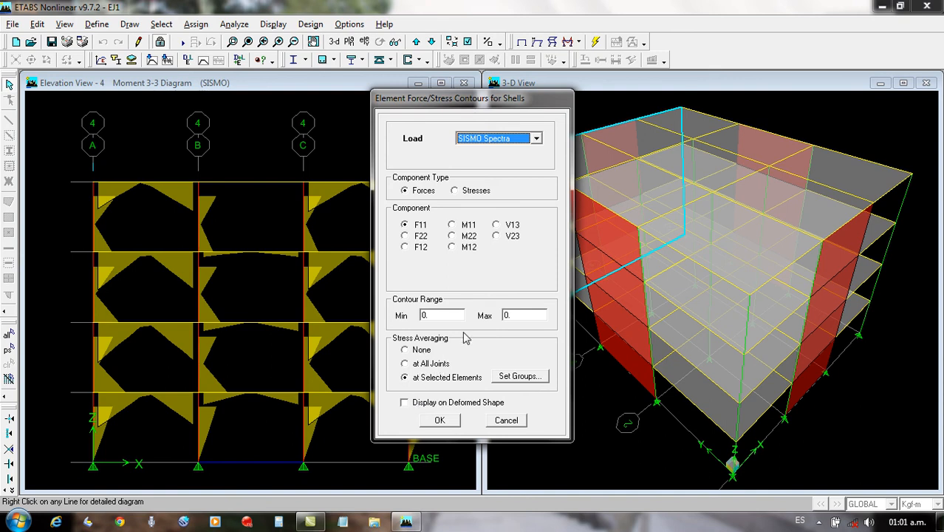
pyautogui.click(505, 420)
# Display the frames' Moment 3-3 diagram for COMB2 with the fill off and values shown on the diagram.
pyautogui.click(578, 42)
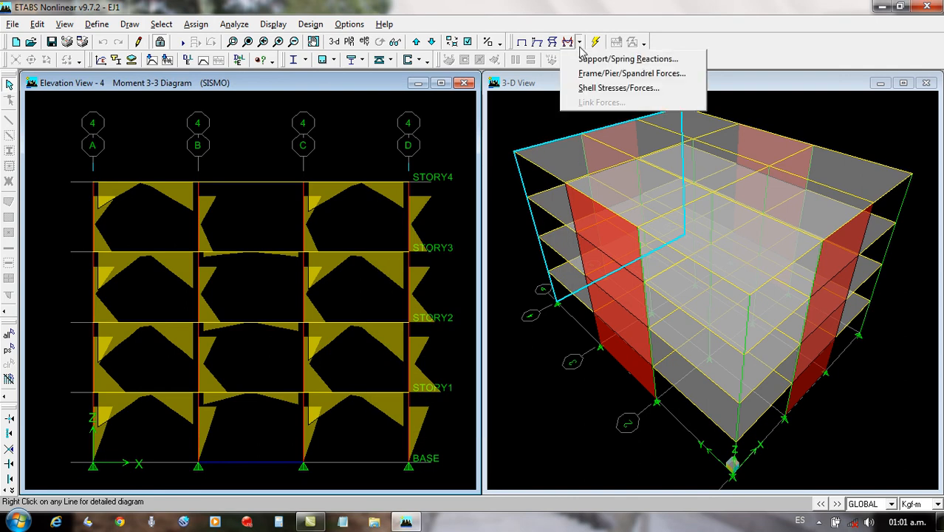
pyautogui.click(600, 74)
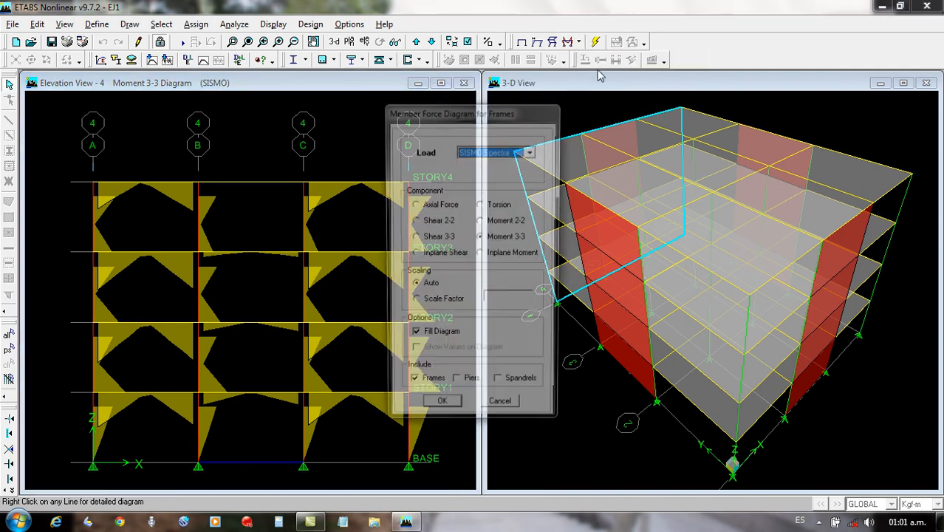
pyautogui.click(413, 336)
pyautogui.click(413, 354)
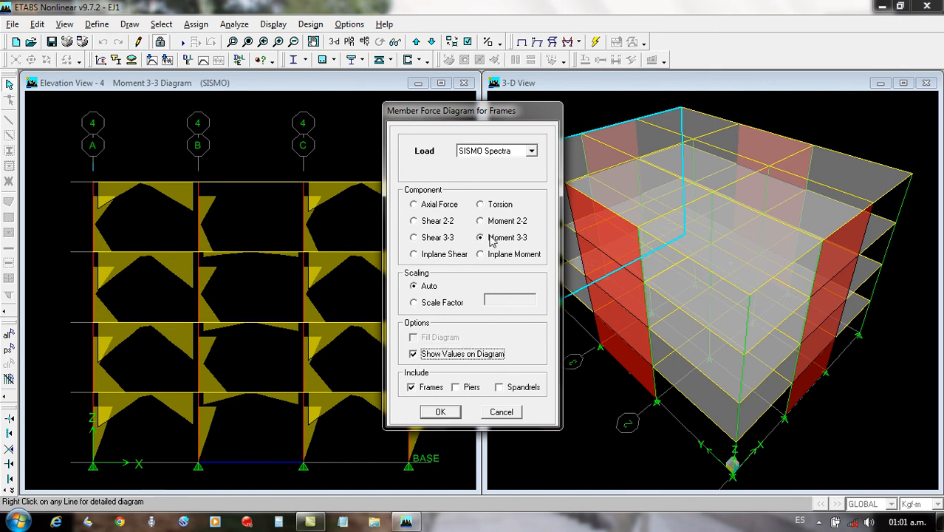
pyautogui.click(531, 151)
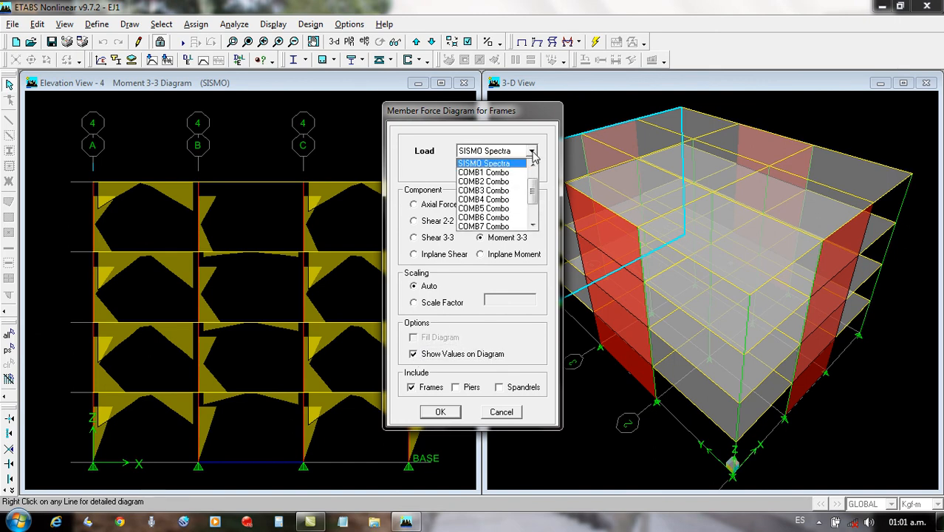
pyautogui.click(505, 182)
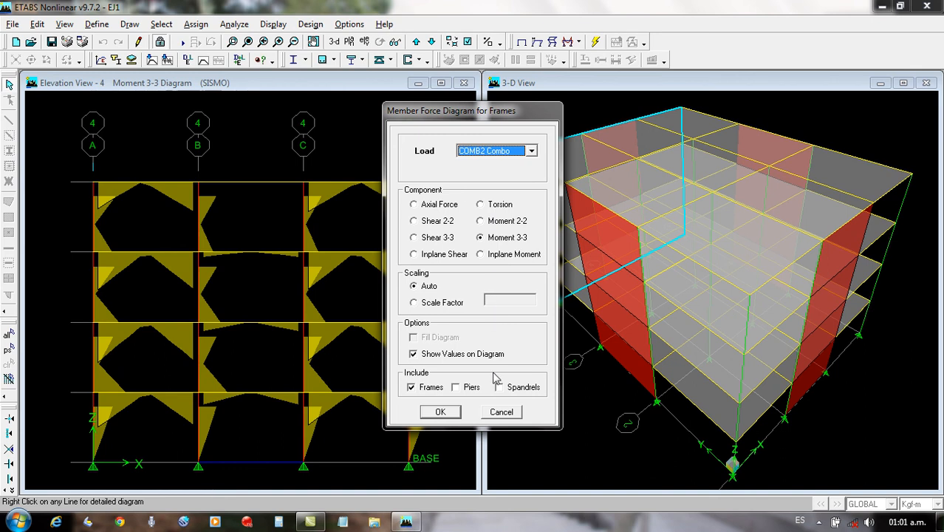
pyautogui.click(440, 412)
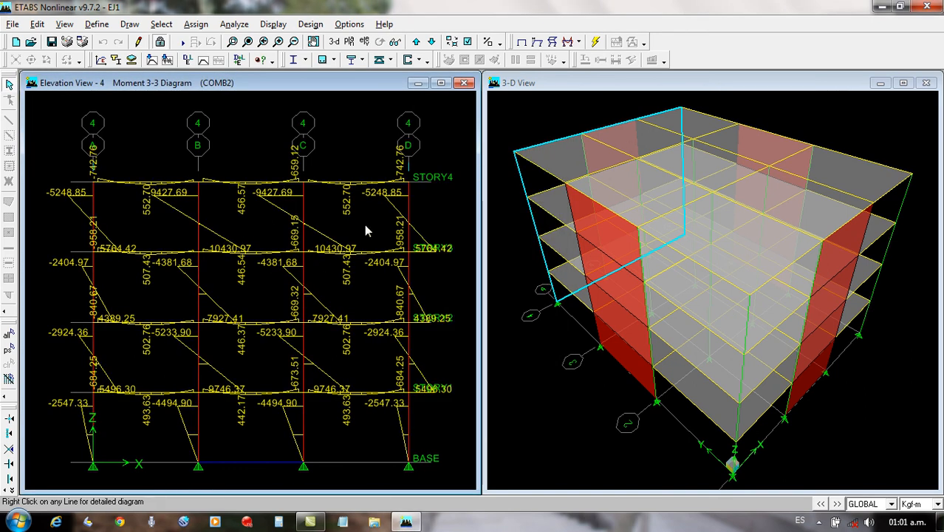
# Examine the COMB2 Moment 3-3 diagram on elevation A with the whole frame in view.
pyautogui.click(415, 43)
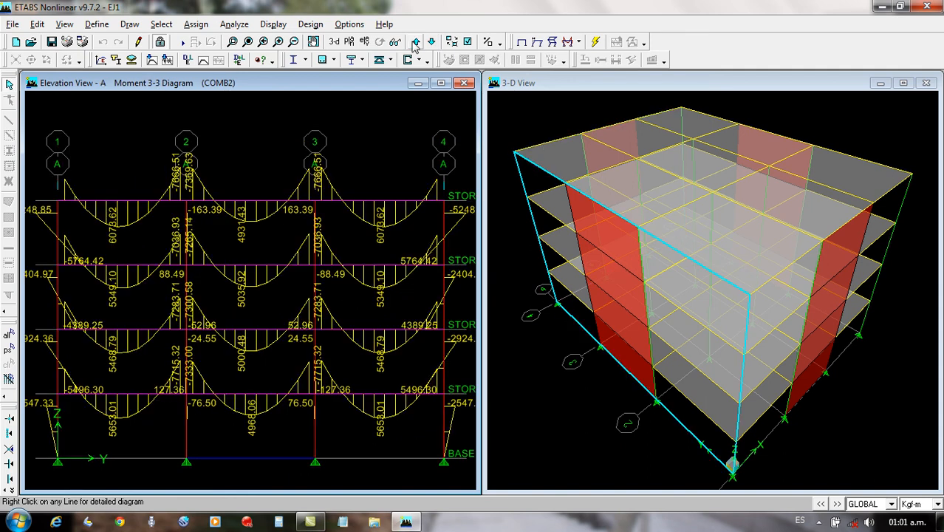
pyautogui.scroll(-2, 192, 314)
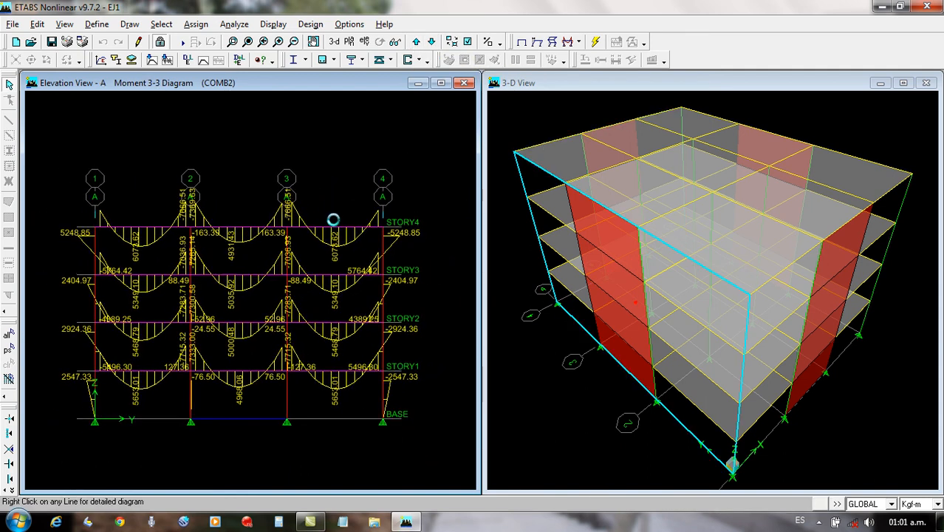
pyautogui.scroll(3, 347, 176)
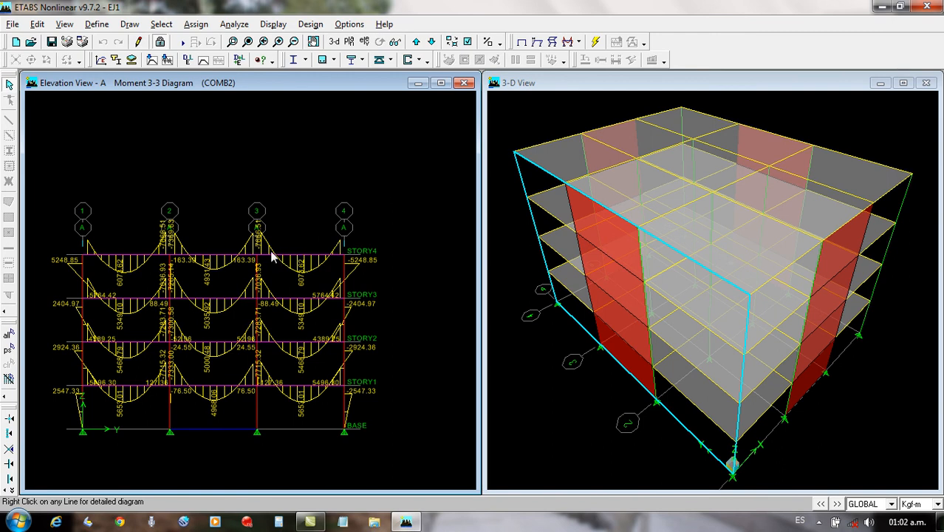
pyautogui.moveTo(254, 245); pyautogui.dragTo(271, 211, button='middle')
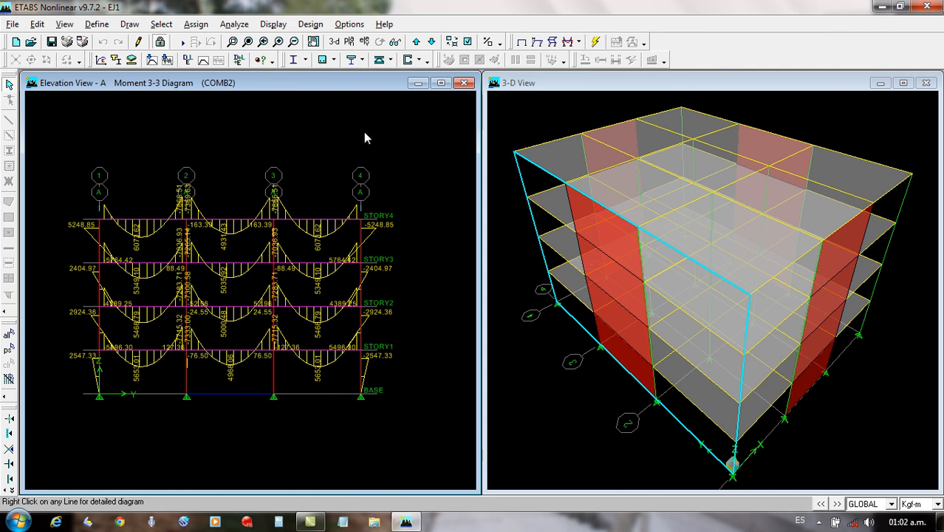
# Display the S22 shell stress contours for COMB1 on elevation A and set the units to Kgf-cm.
pyautogui.click(578, 42)
pyautogui.click(592, 89)
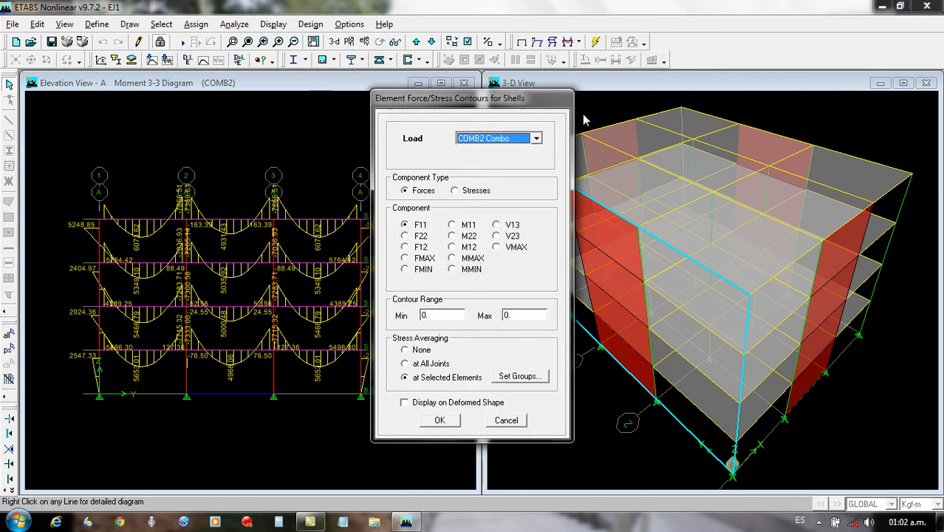
pyautogui.click(536, 138)
pyautogui.scroll(2, 531, 189)
pyautogui.click(504, 180)
pyautogui.click(465, 193)
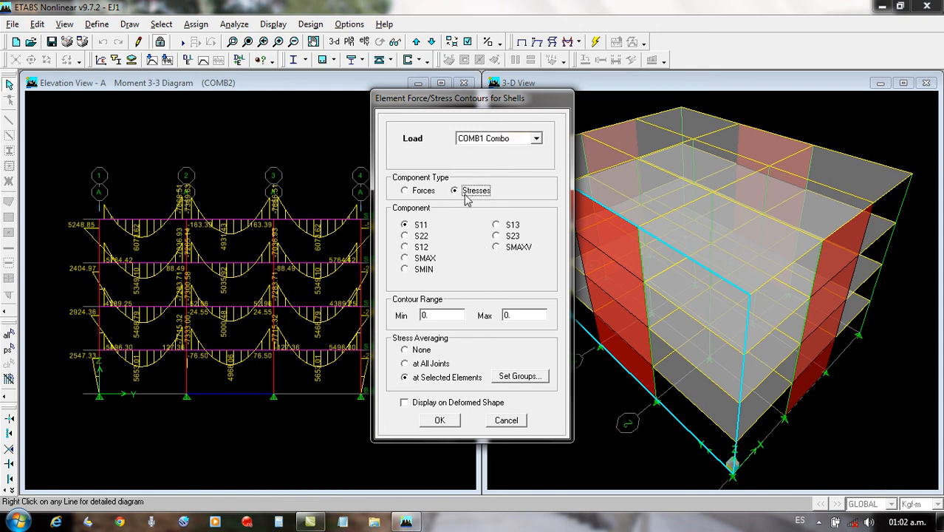
pyautogui.click(406, 236)
pyautogui.click(441, 420)
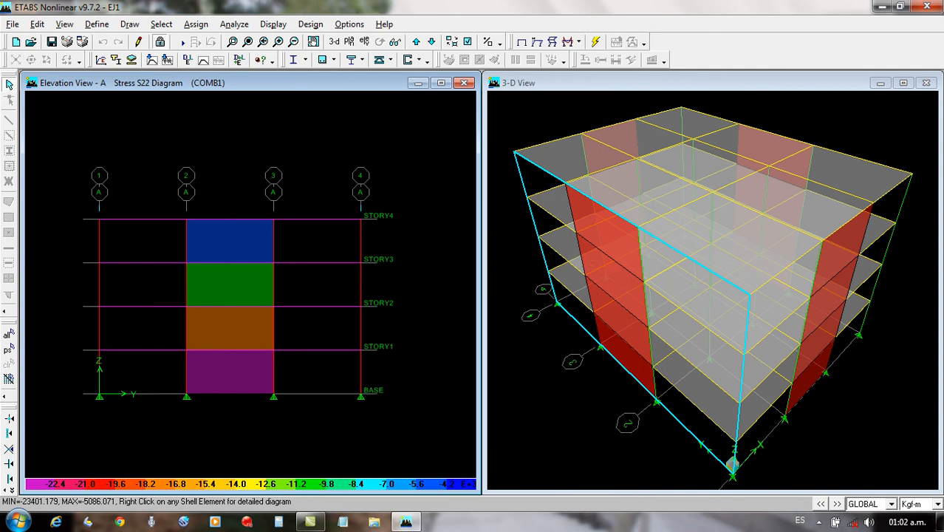
pyautogui.click(937, 504)
pyautogui.click(914, 489)
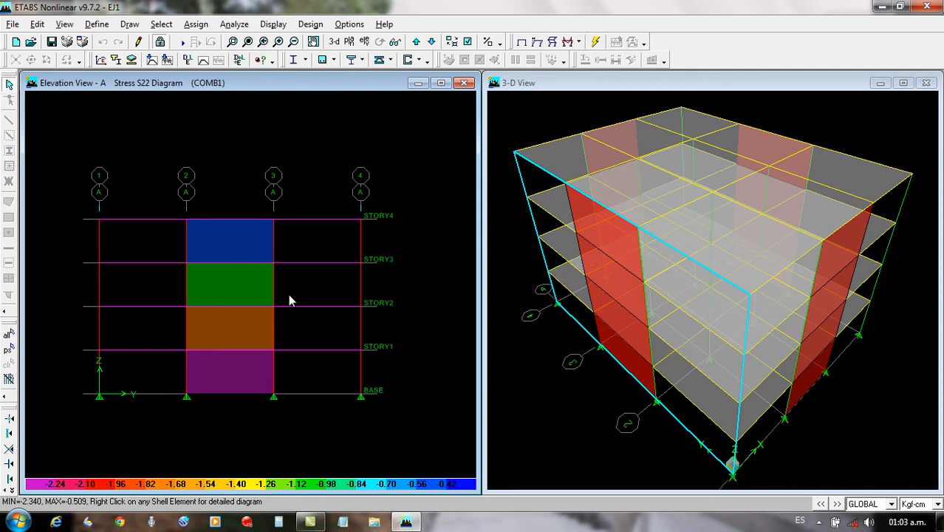
# Display the S12 shell stress contours for COMB1 on elevation A.
pyautogui.click(580, 42)
pyautogui.click(594, 72)
pyautogui.click(579, 42)
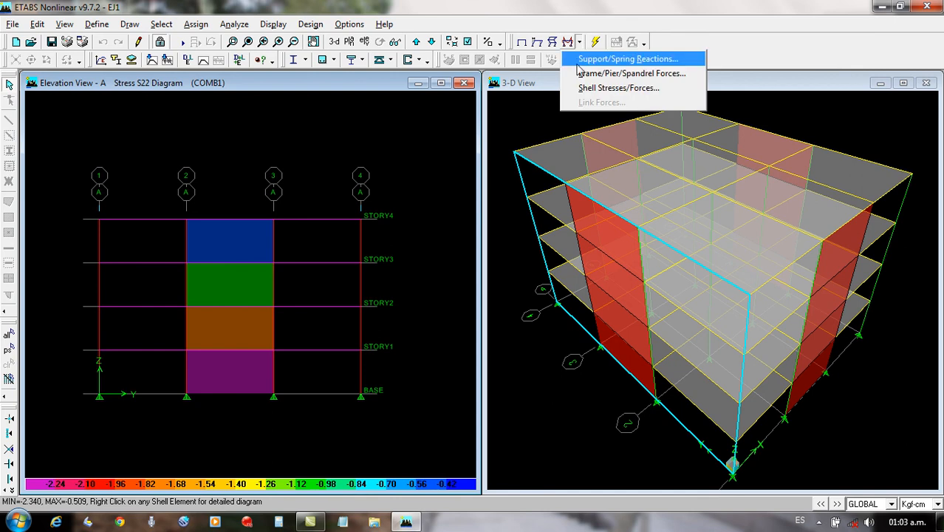
pyautogui.click(582, 87)
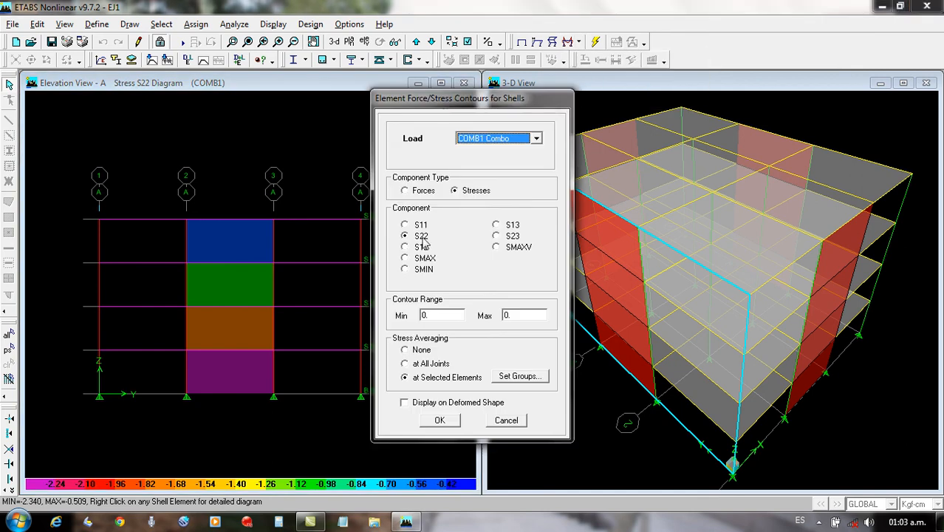
pyautogui.click(421, 246)
pyautogui.click(441, 421)
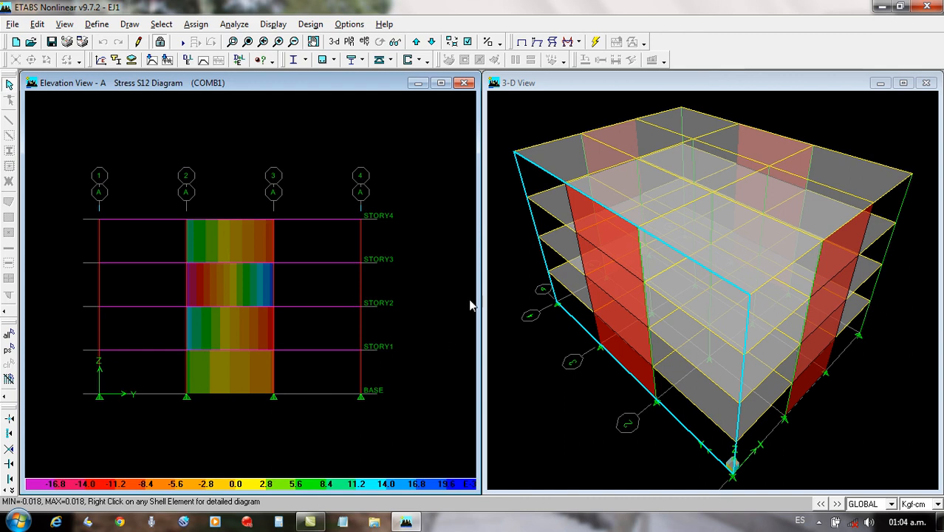
# Display the S22 shell stress contours on elevation A for the SISMO spectra load.
pyautogui.click(568, 41)
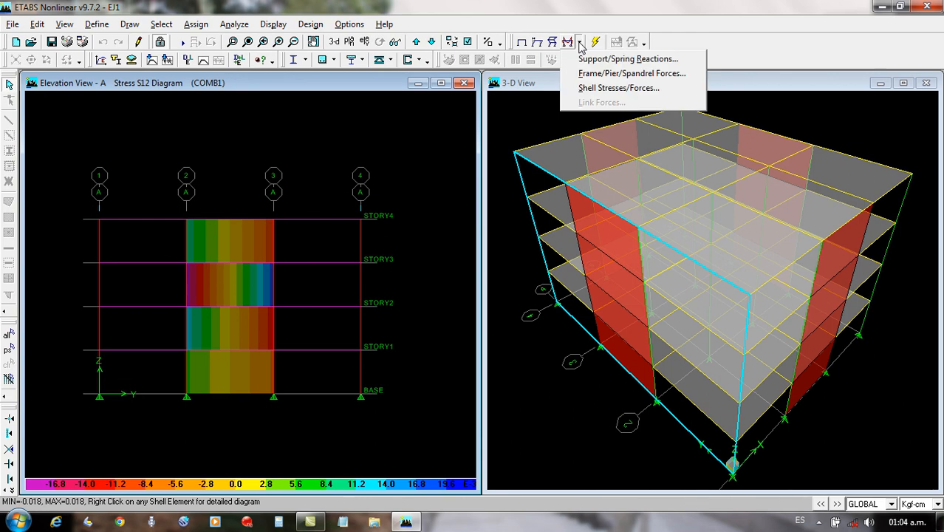
pyautogui.click(597, 90)
pyautogui.click(420, 236)
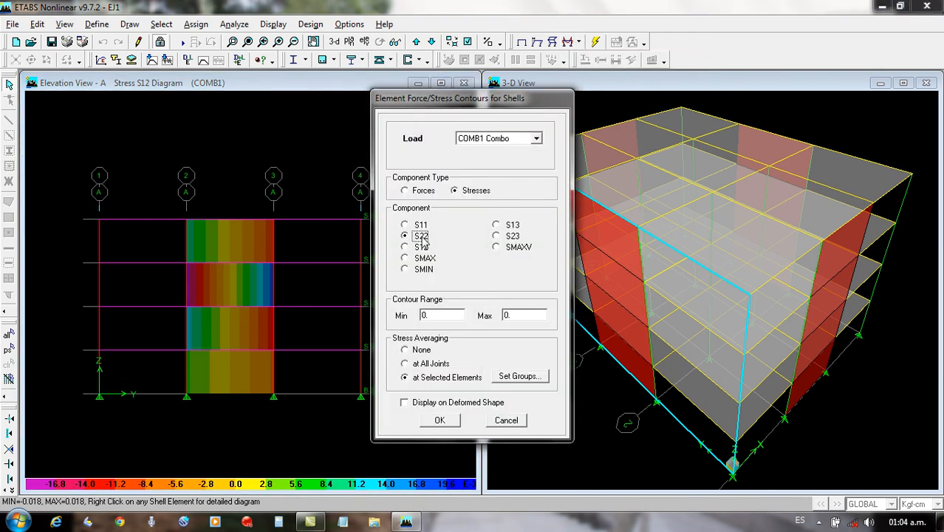
pyautogui.click(536, 138)
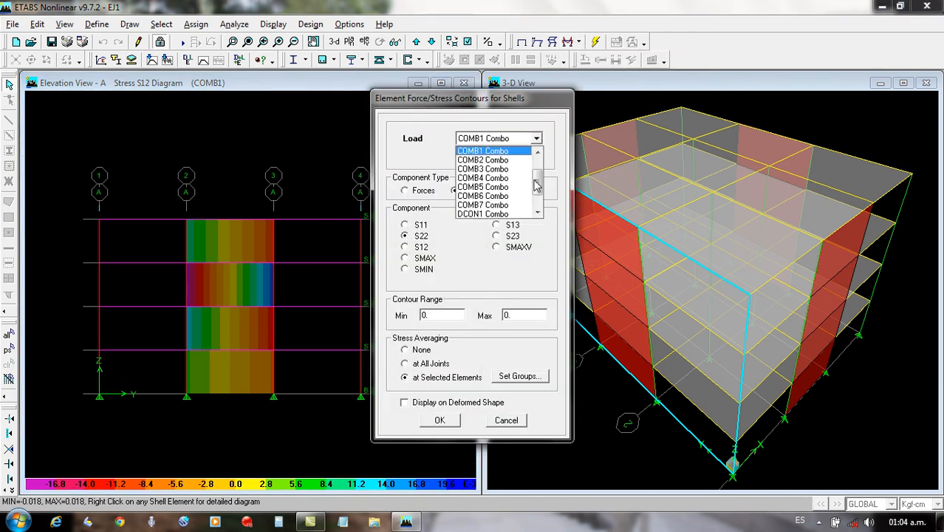
pyautogui.moveTo(536, 189); pyautogui.dragTo(535, 168)
pyautogui.click(506, 172)
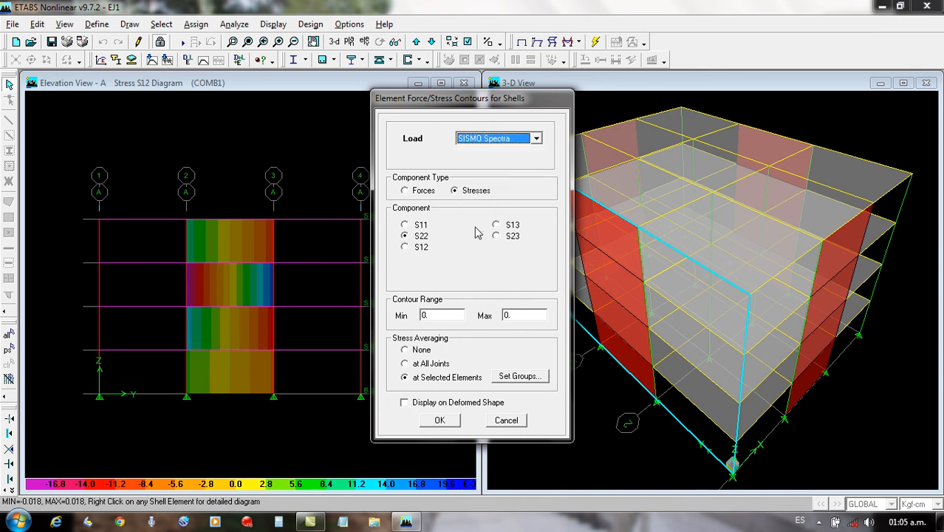
pyautogui.click(443, 419)
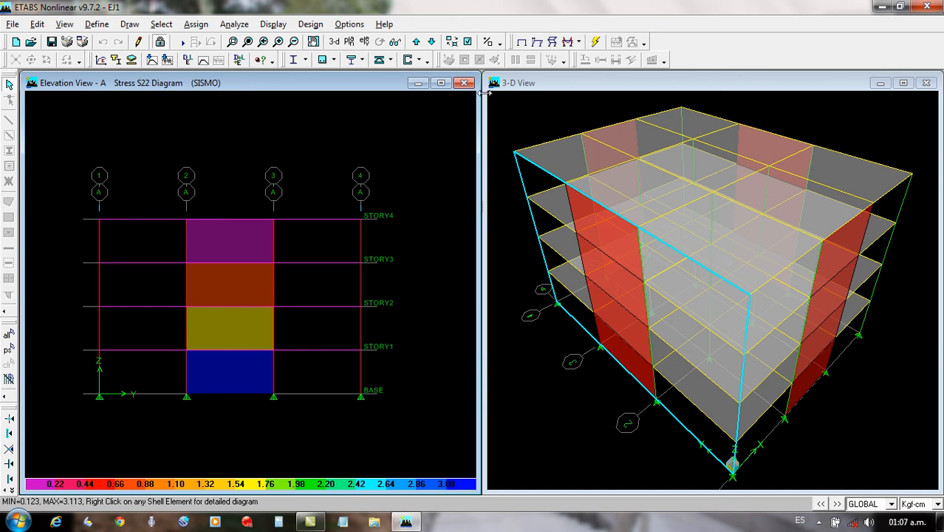
# Clear the stress contours to show the undeformed model and switch the elevation view to the STORY4 plan.
pyautogui.click(522, 42)
pyautogui.scroll(-3, 232, 329)
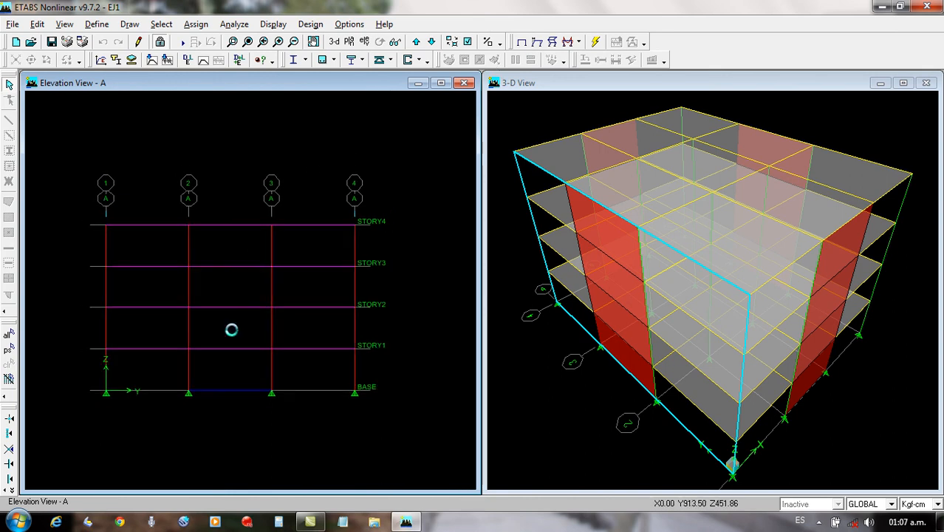
pyautogui.scroll(2, 248, 312)
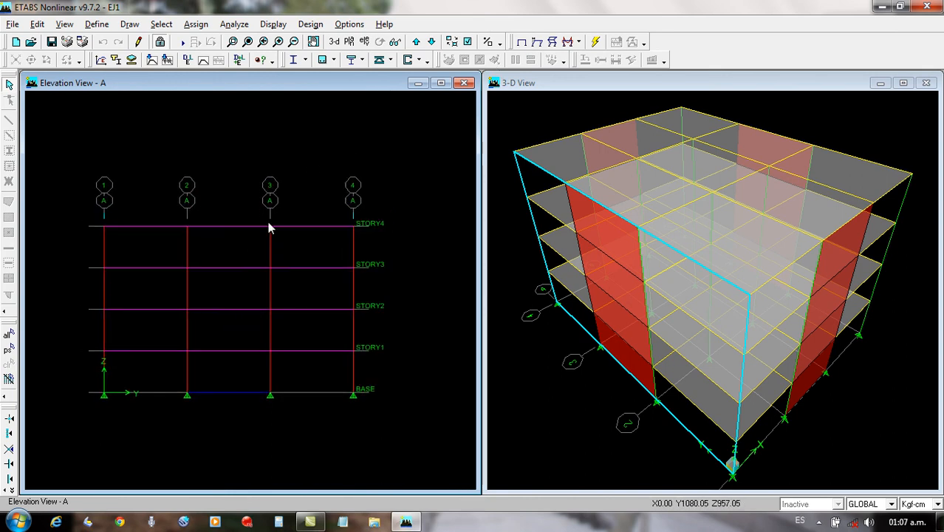
pyautogui.click(349, 42)
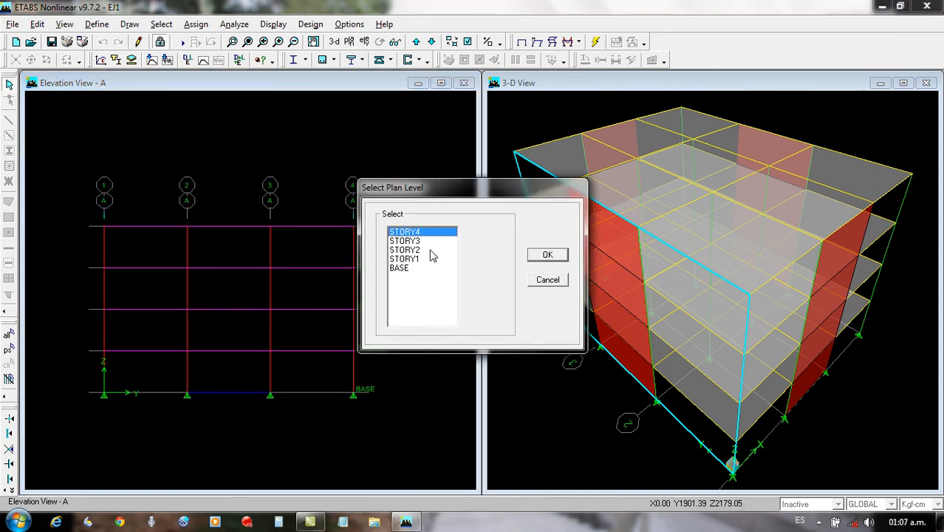
pyautogui.click(415, 259)
pyautogui.click(420, 234)
pyautogui.click(545, 255)
pyautogui.scroll(-2, 227, 296)
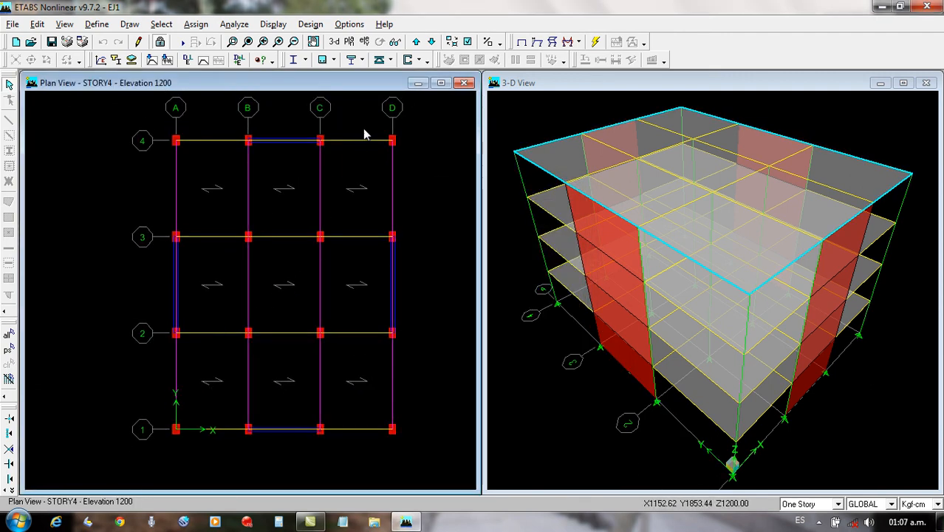
pyautogui.scroll(1, 365, 126)
# Display the deformed shape of the STORY4 plan for the SISMO spectra load with automatic scaling.
pyautogui.click(537, 42)
pyautogui.click(531, 224)
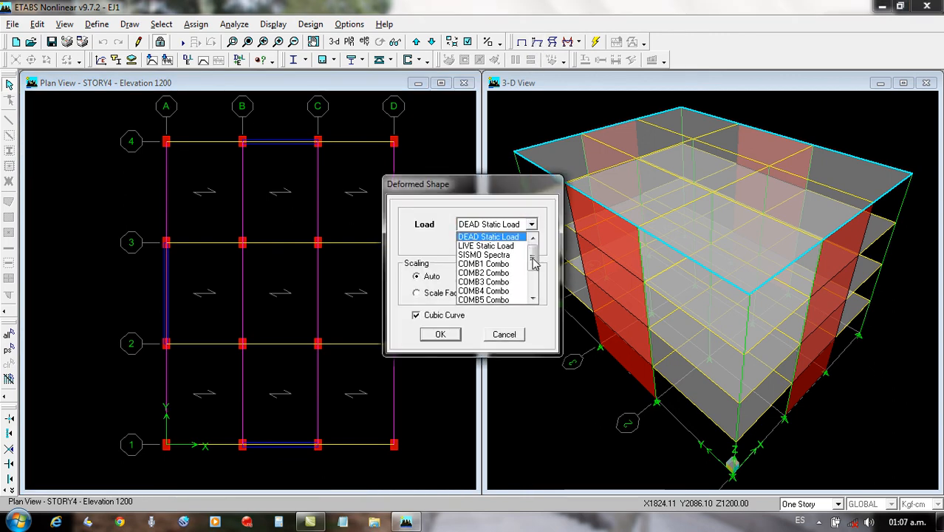
pyautogui.moveTo(533, 257); pyautogui.dragTo(533, 266)
pyautogui.click(487, 246)
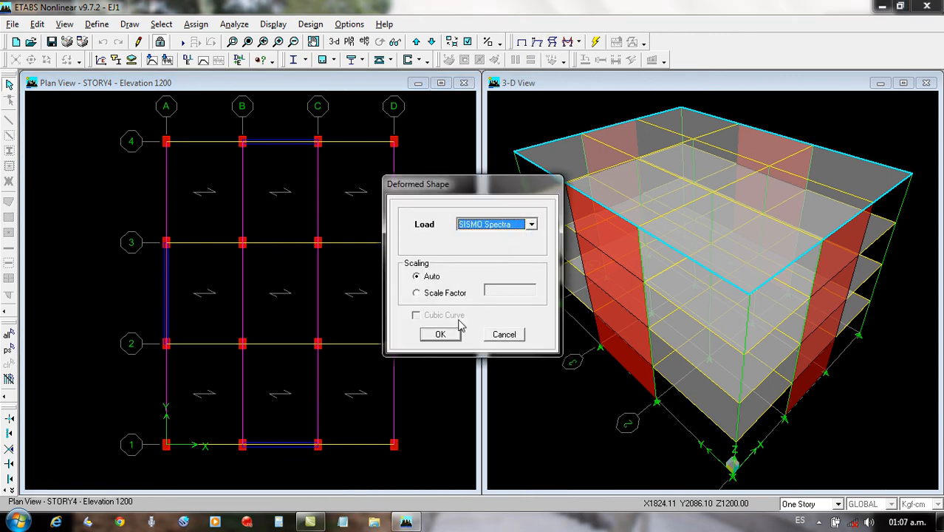
pyautogui.click(441, 334)
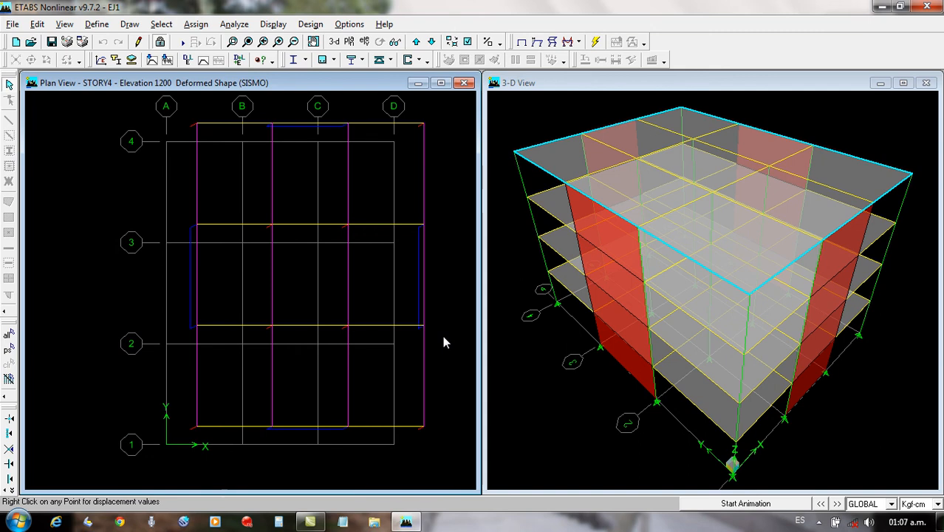
# Set the units to Kgf-m and review the displacements and lateral drifts of the STORY4 joint at grid B-2.
pyautogui.rightClick(272, 326)
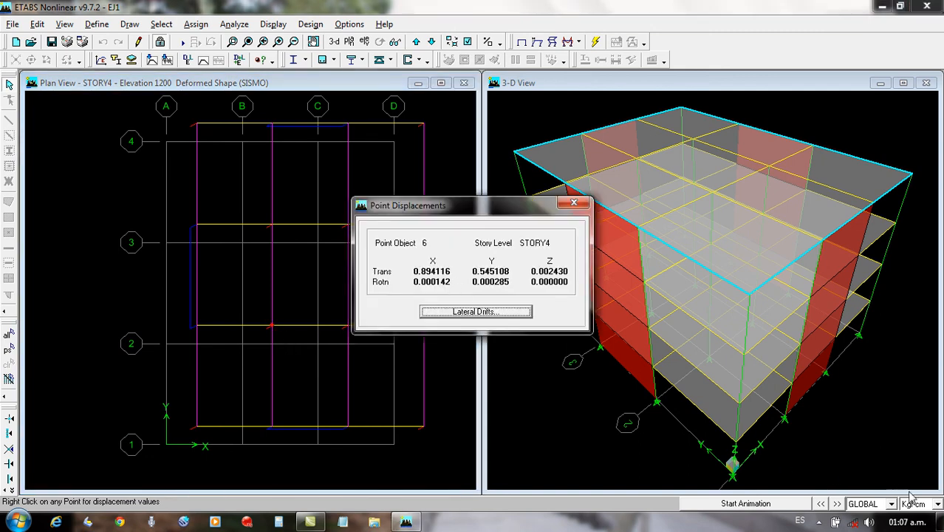
pyautogui.click(938, 503)
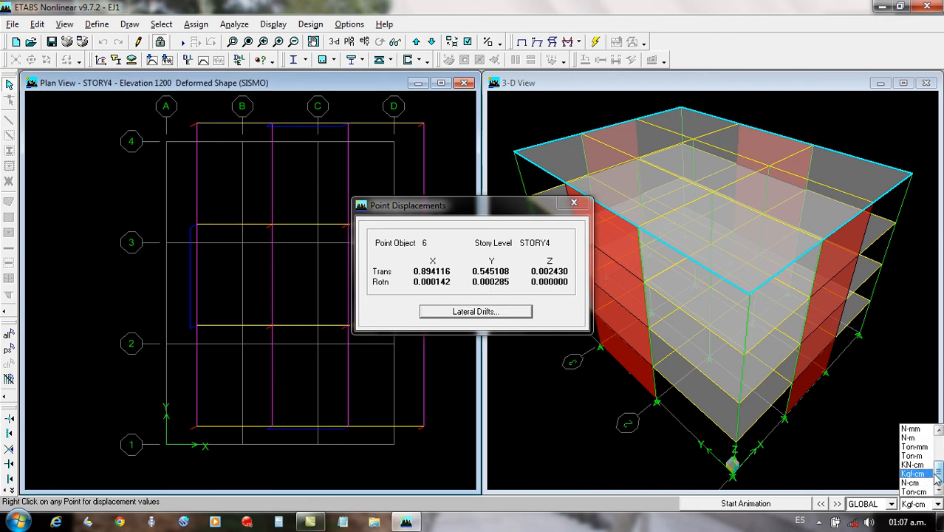
pyautogui.scroll(1, 940, 469)
pyautogui.click(912, 447)
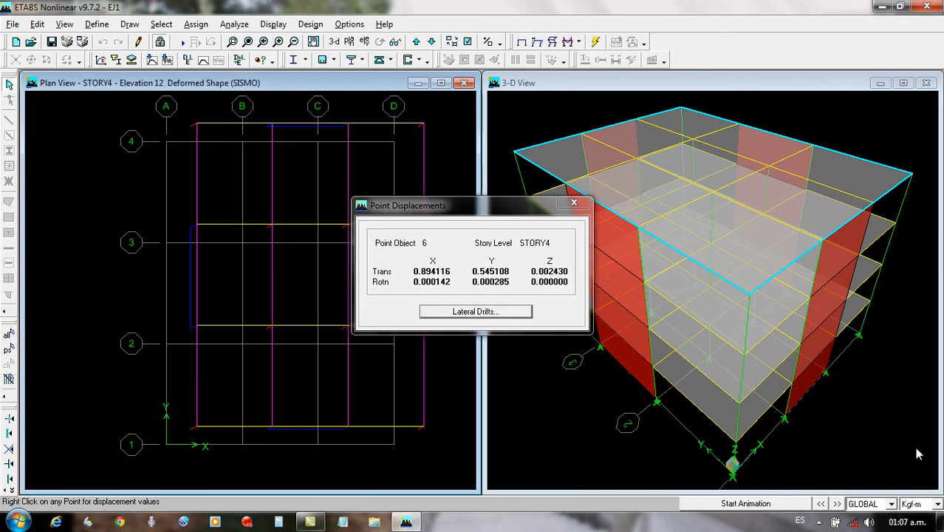
pyautogui.click(473, 312)
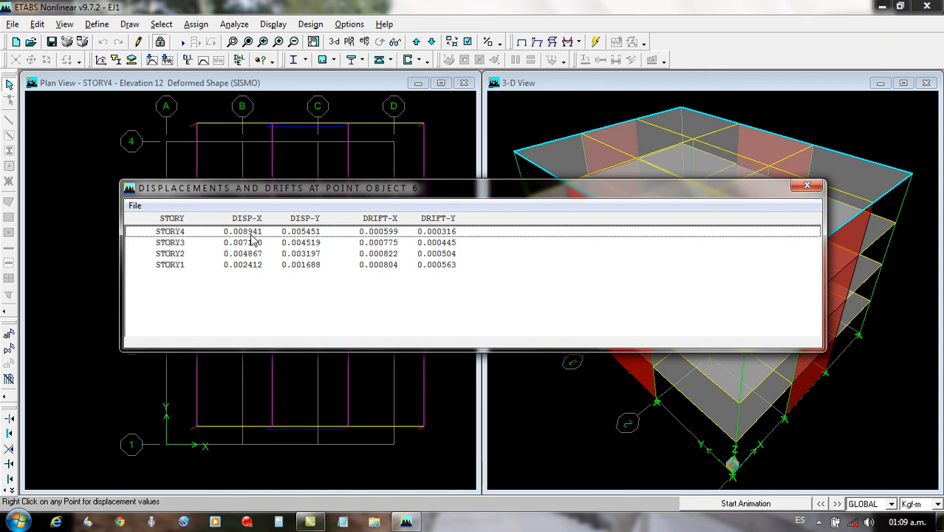
pyautogui.click(807, 184)
# Display the Diaphragm CM Displacements table from the analysis results' displacement data.
pyautogui.click(274, 25)
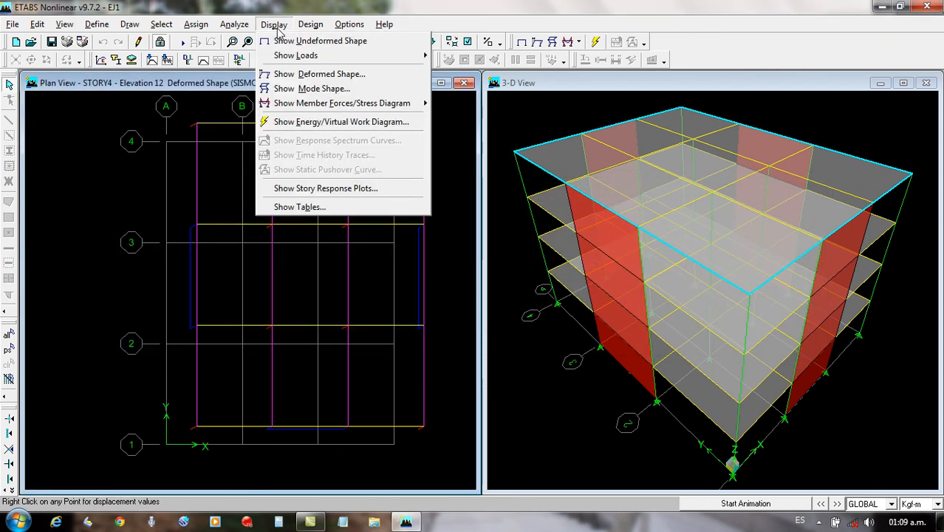
pyautogui.click(304, 206)
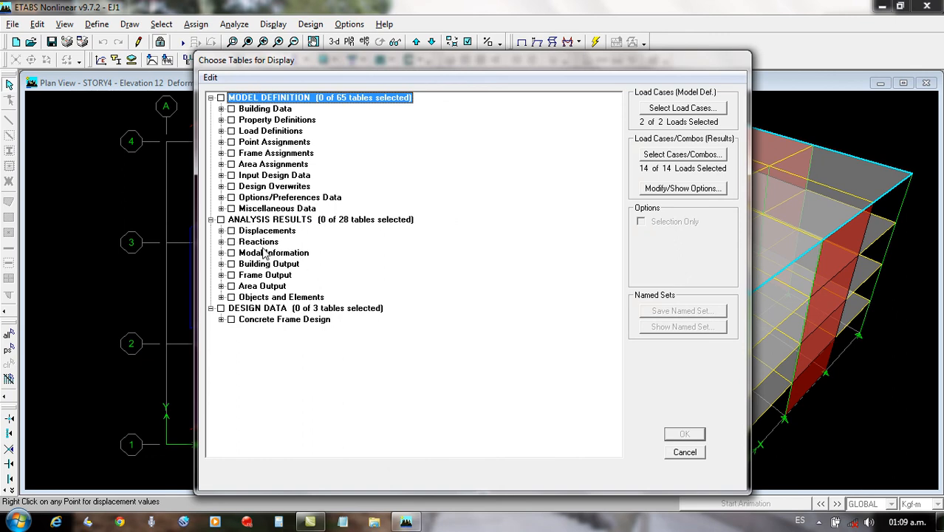
pyautogui.click(221, 231)
pyautogui.click(231, 241)
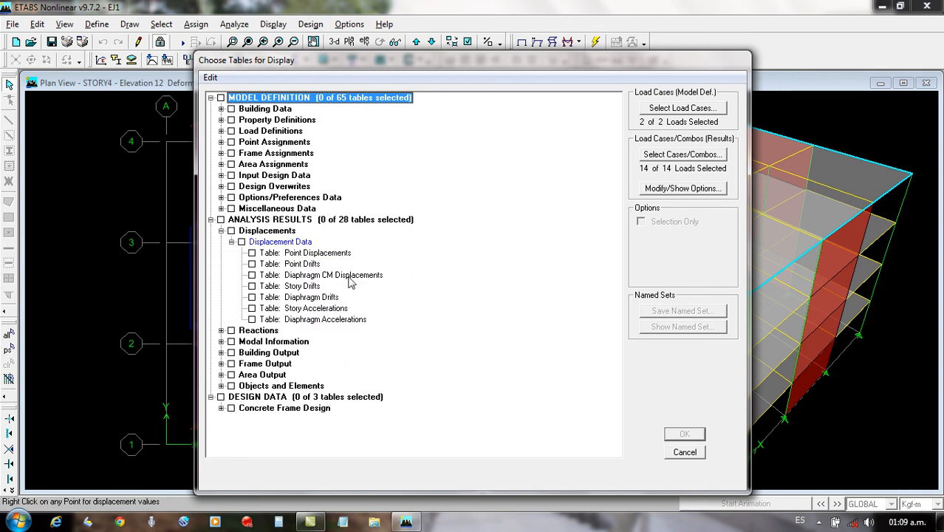
pyautogui.click(252, 275)
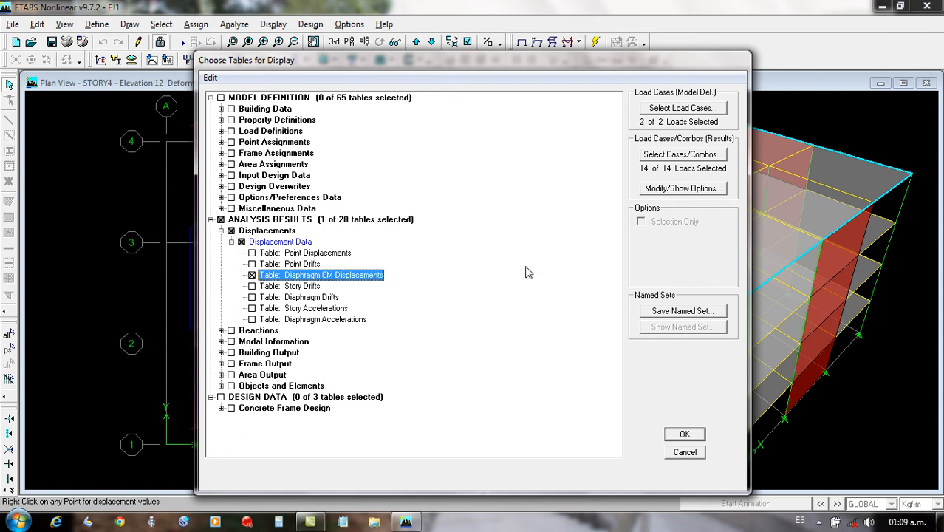
pyautogui.click(684, 435)
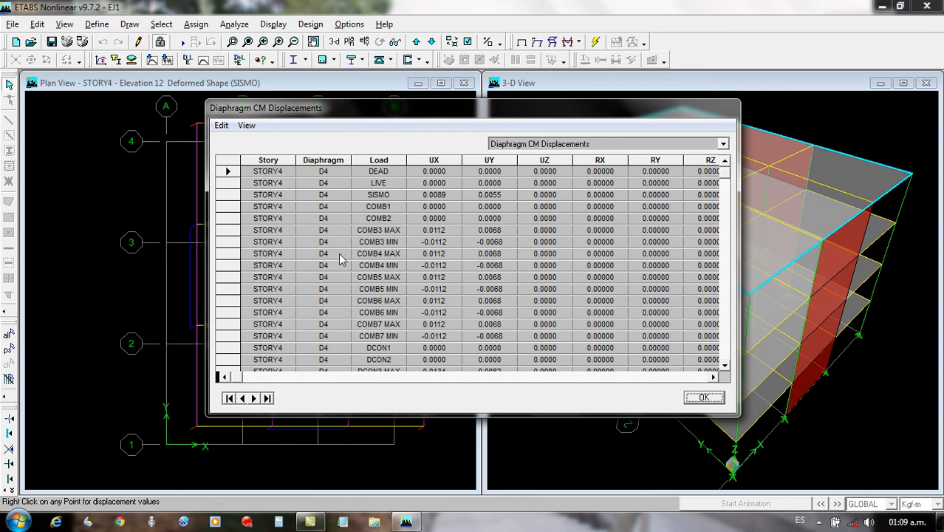
# Examine the columns of the Diaphragm CM Displacements table, close it and restore the undeformed STORY4 plan.
pyautogui.click(720, 145)
pyautogui.click(716, 154)
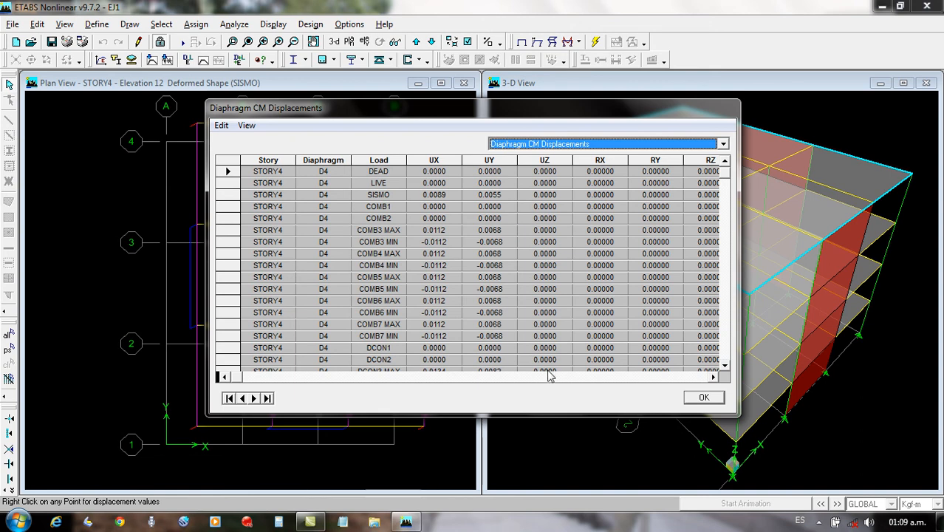
pyautogui.click(713, 377)
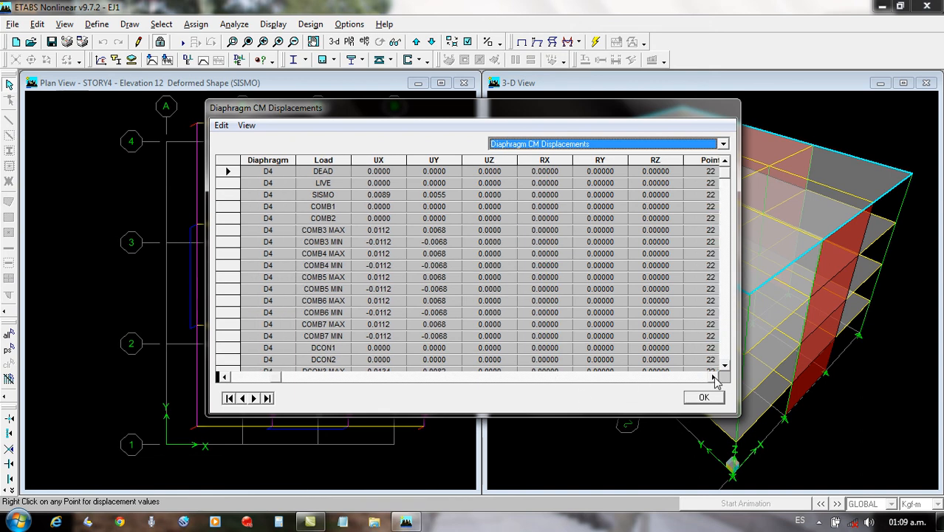
pyautogui.click(713, 377)
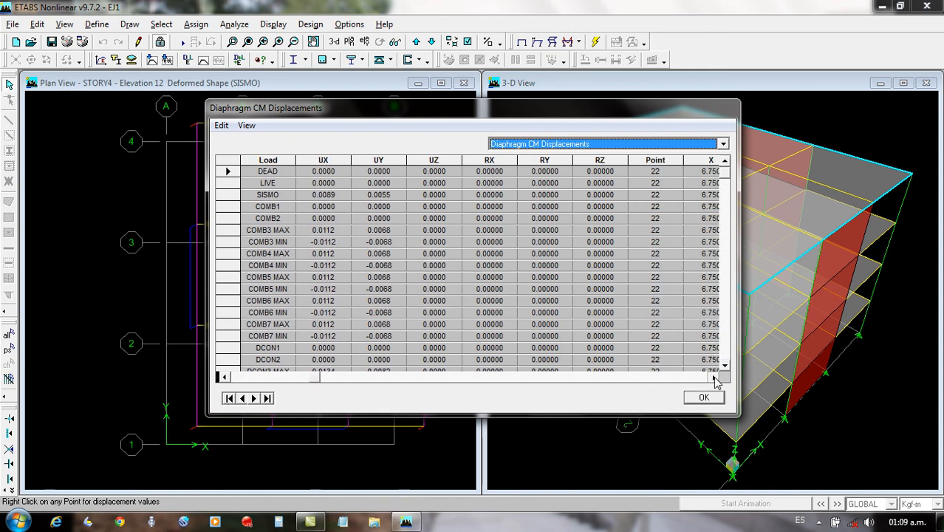
pyautogui.click(714, 377)
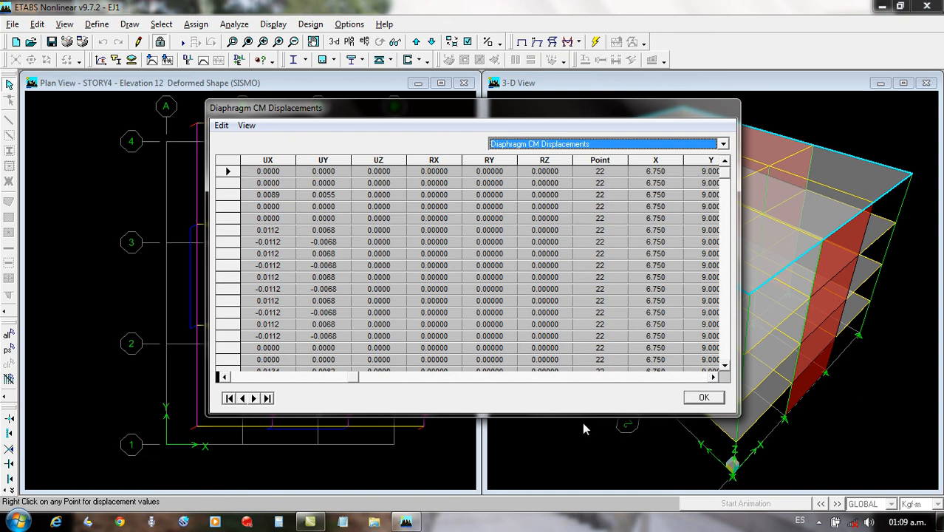
pyautogui.click(228, 398)
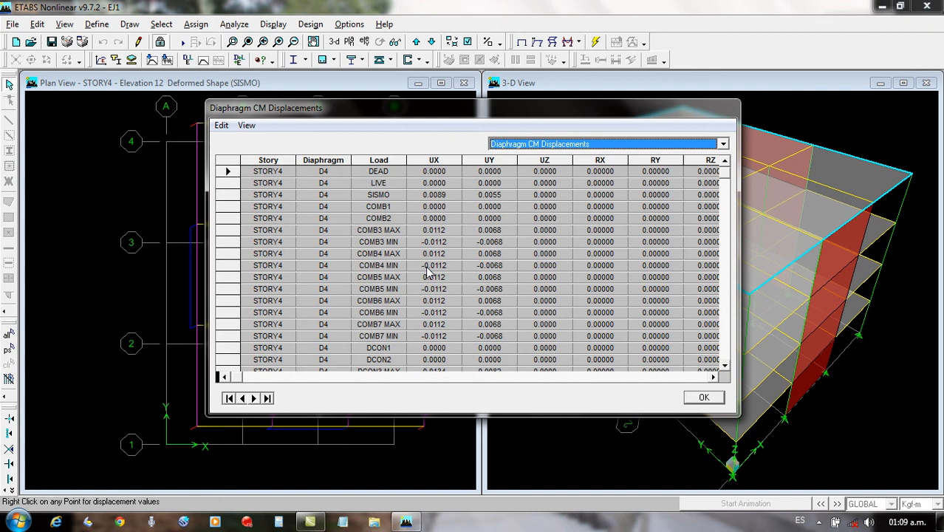
pyautogui.click(708, 397)
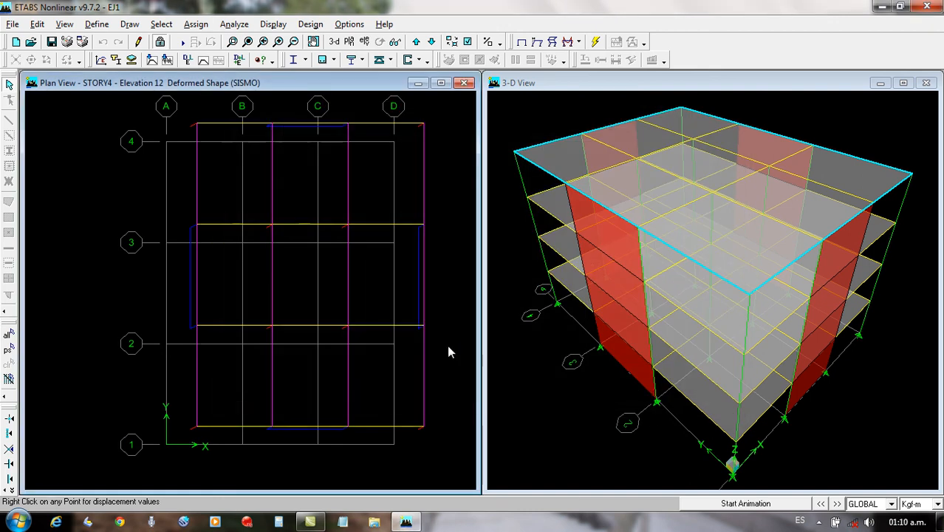
pyautogui.click(522, 42)
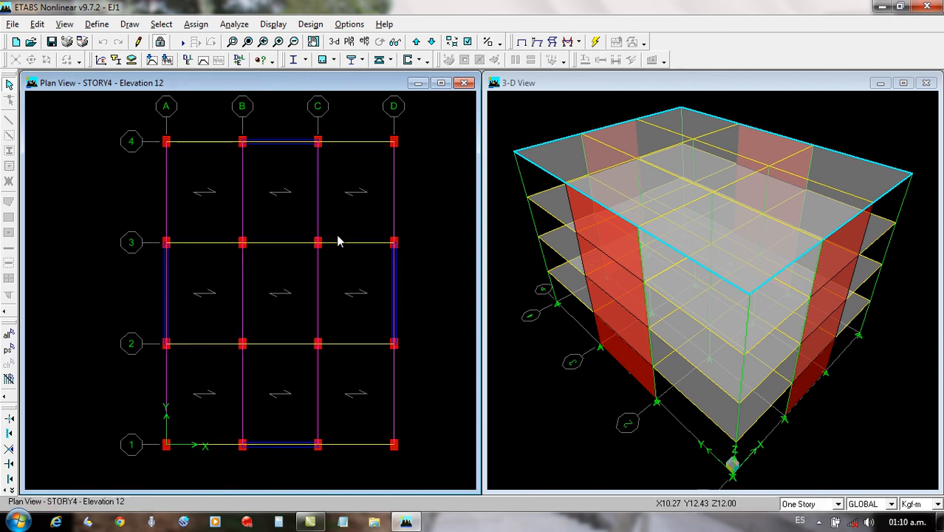